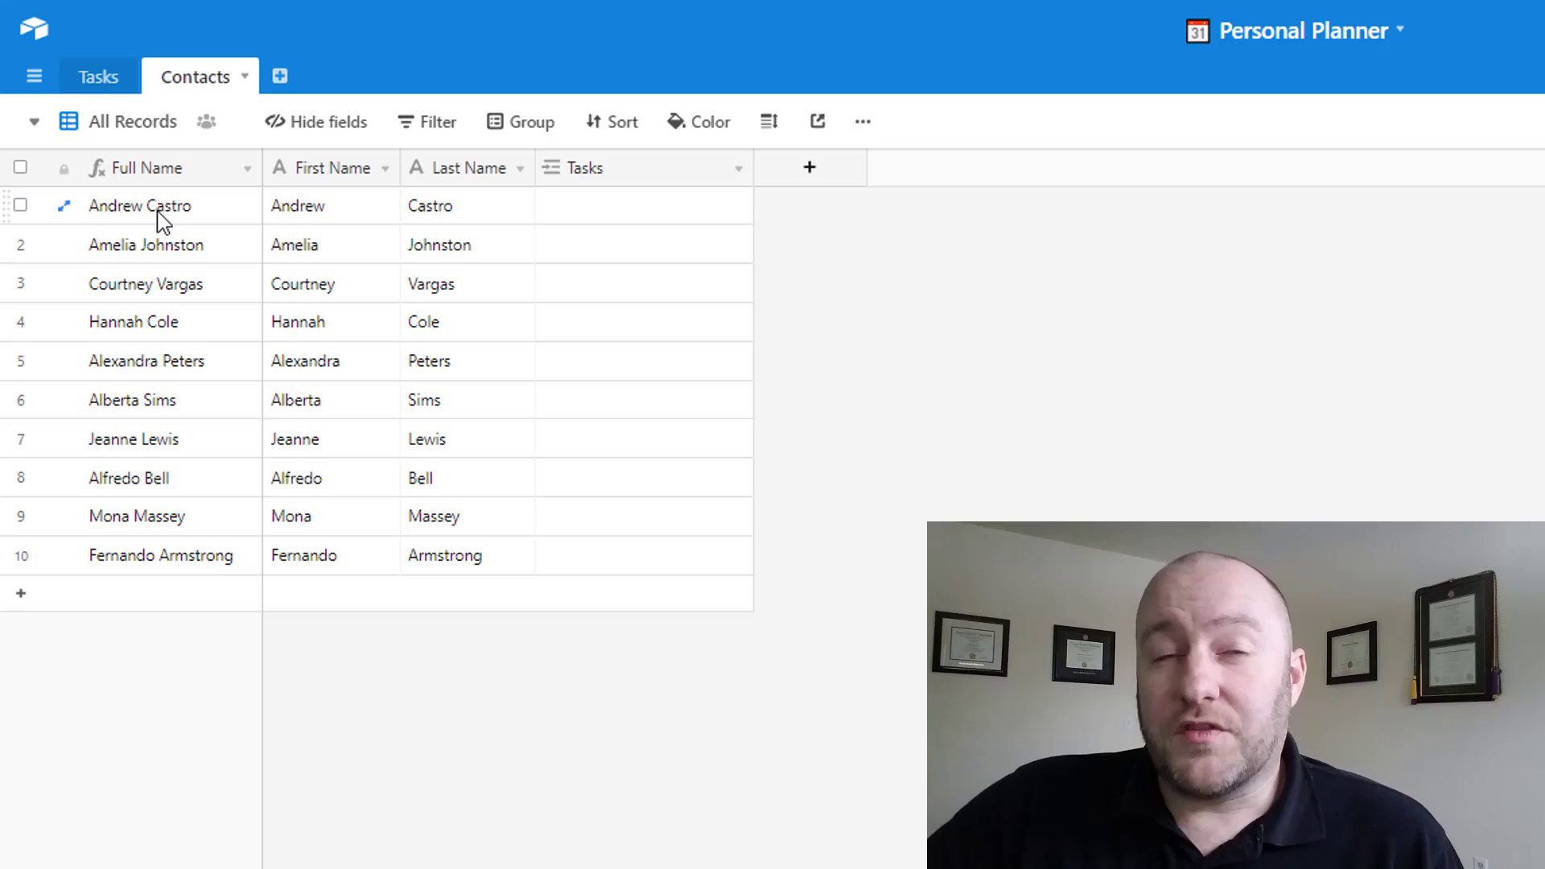
Step: Select the contacts' First/Last Name cells and then their Full Name cells, then switch to the Tasks table
left_click_drag(321, 214, 479, 569)
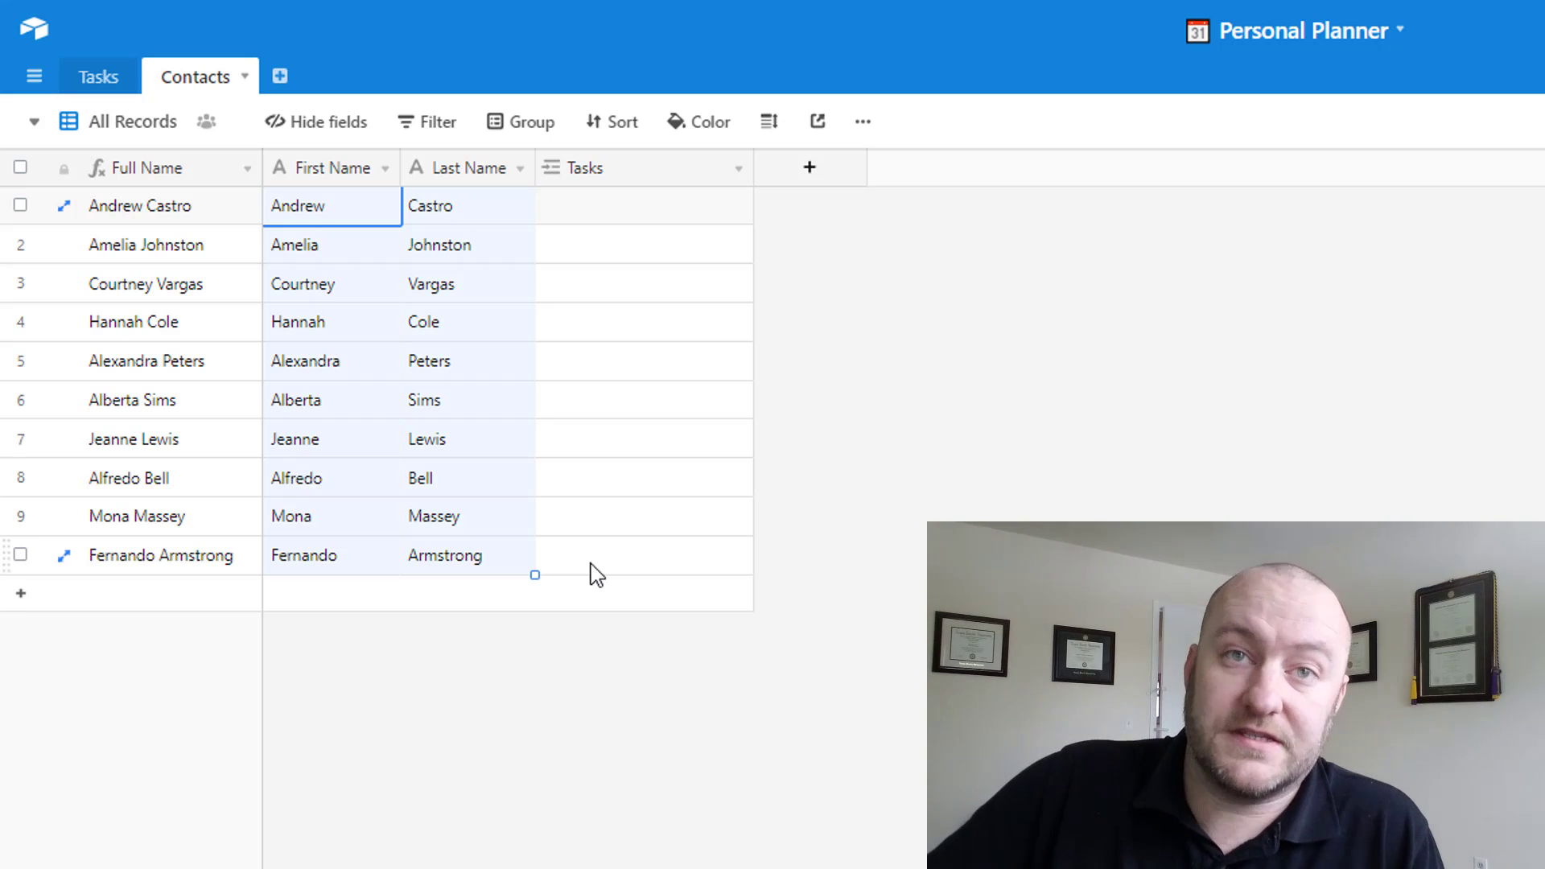
left_click_drag(182, 208, 153, 555)
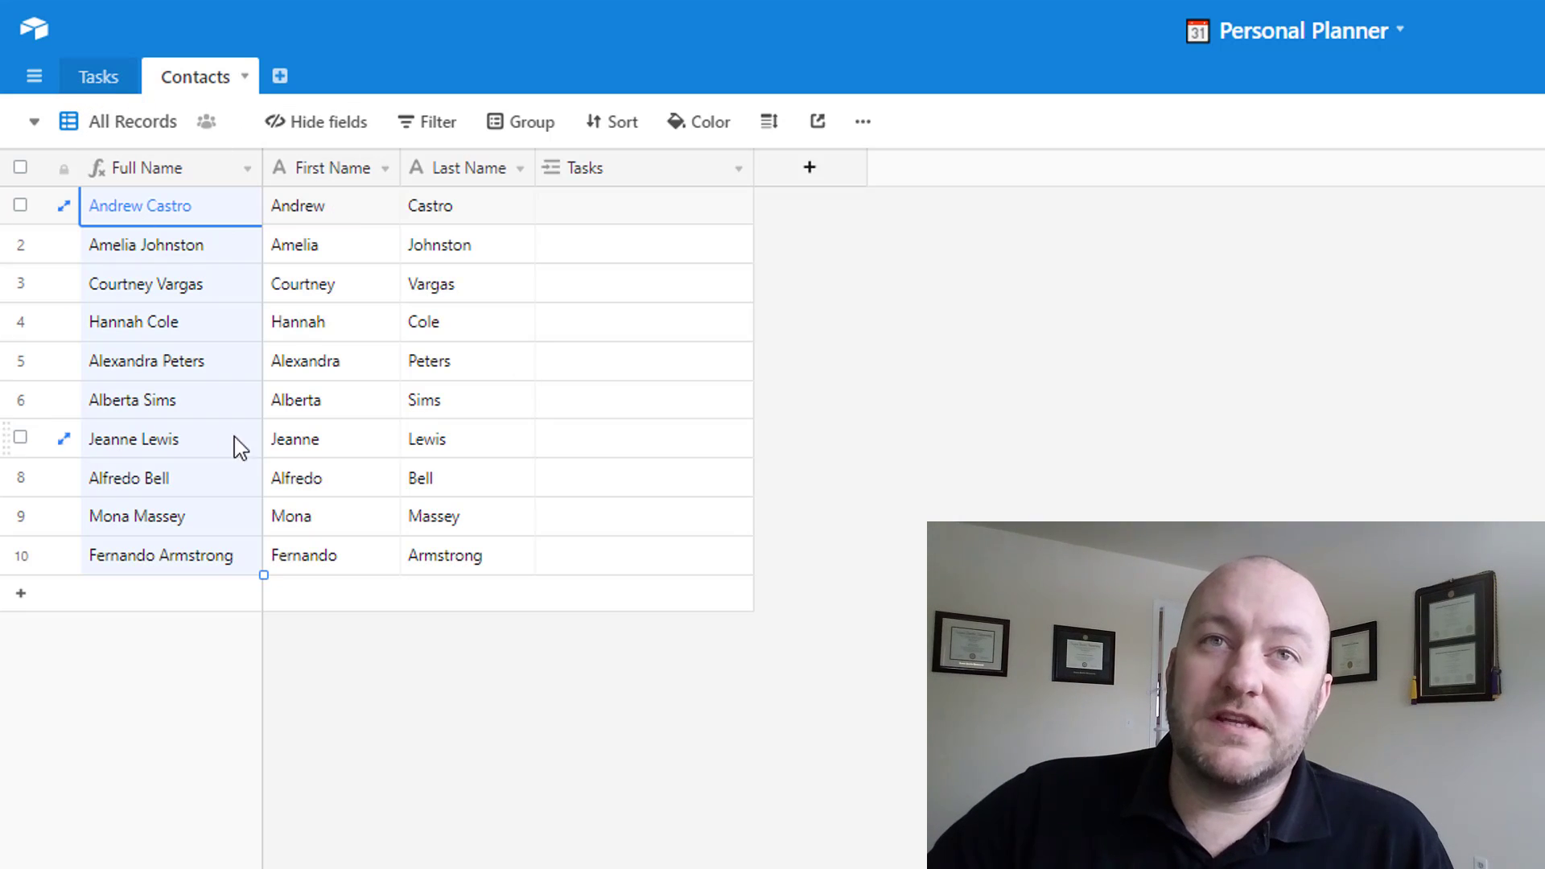
left_click(99, 80)
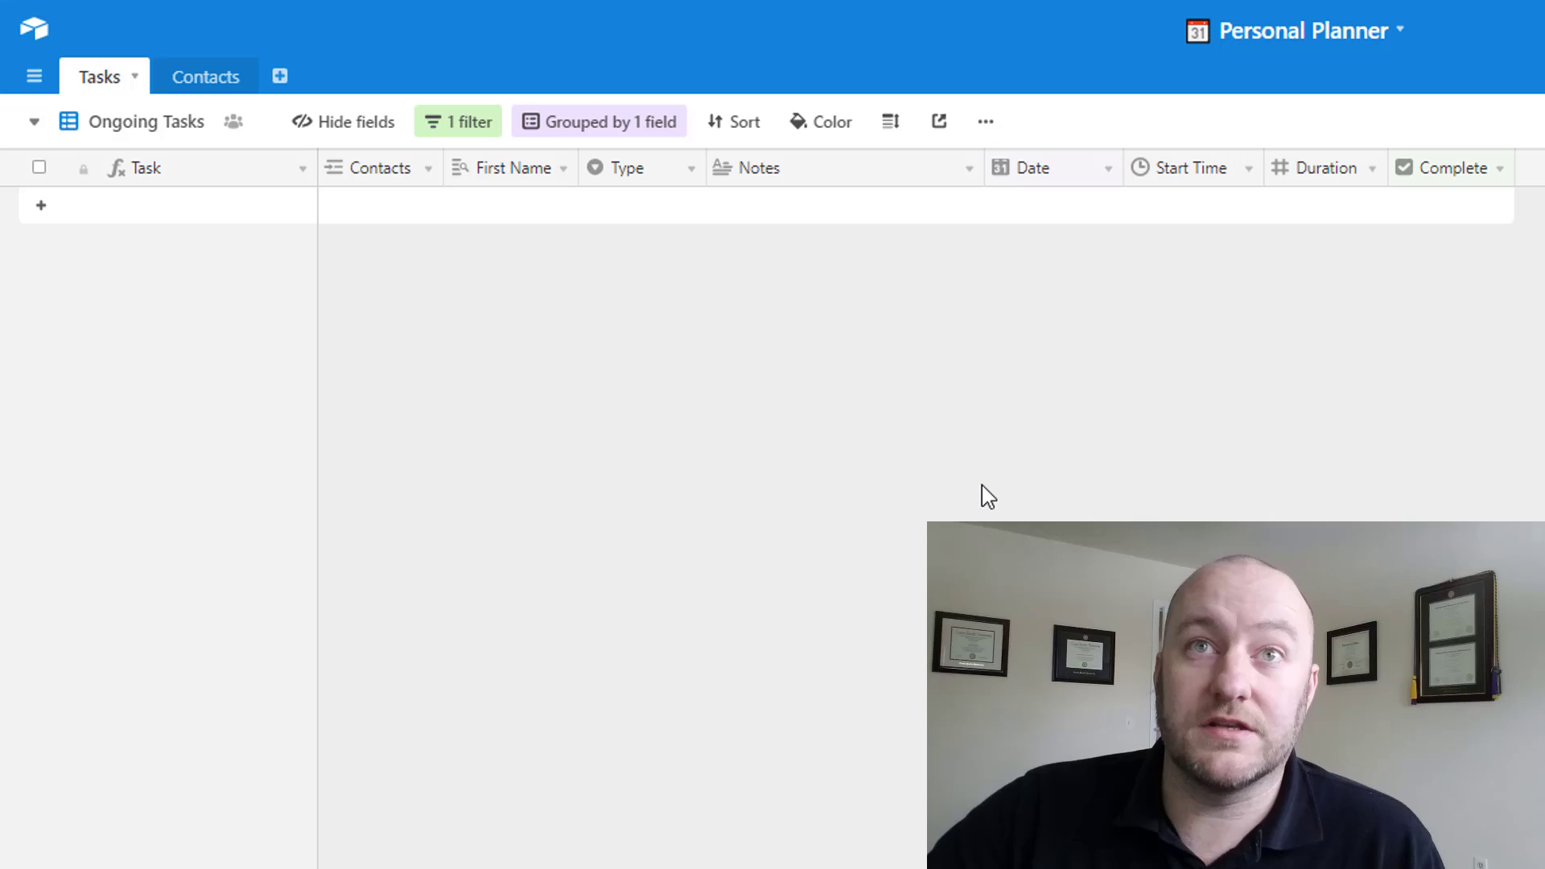
left_click(119, 131)
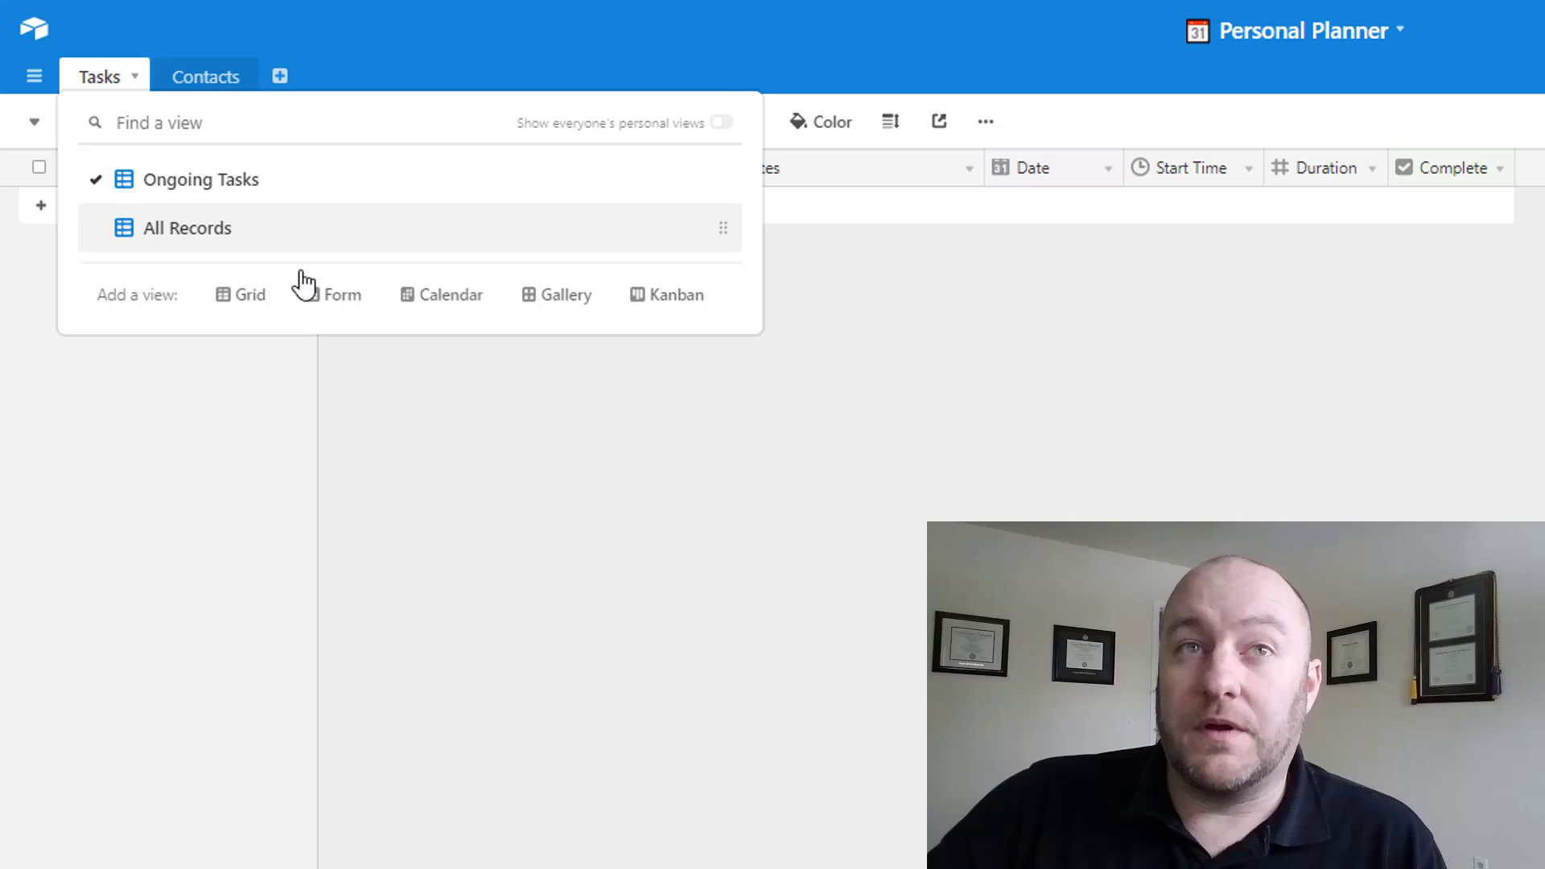
left_click(654, 553)
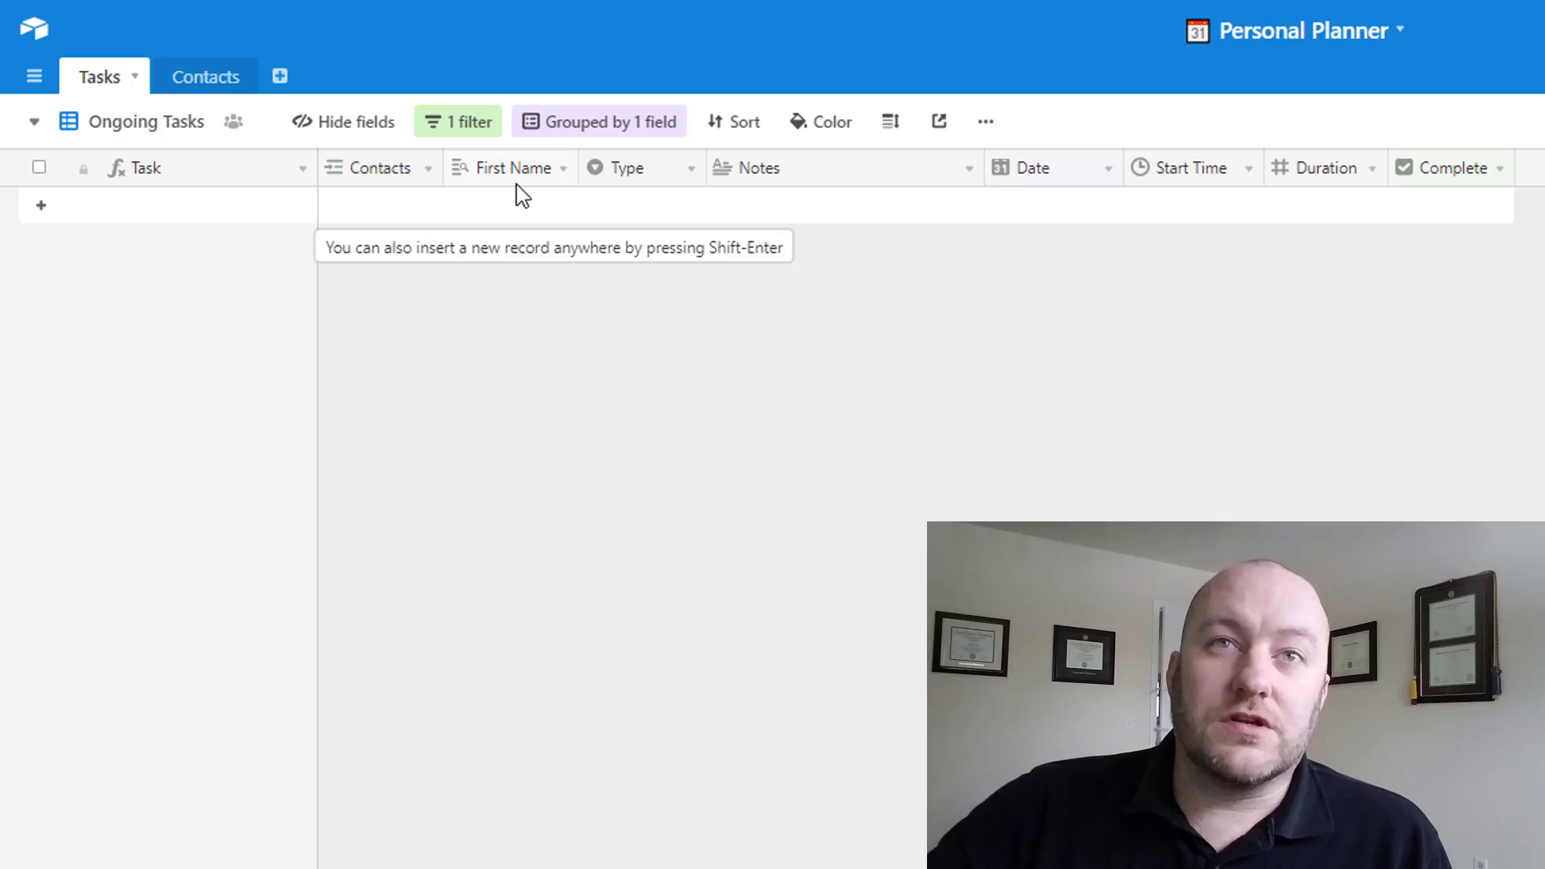
Step: Inspect how the First Name lookup field is configured, closing without saving
left_click(562, 171)
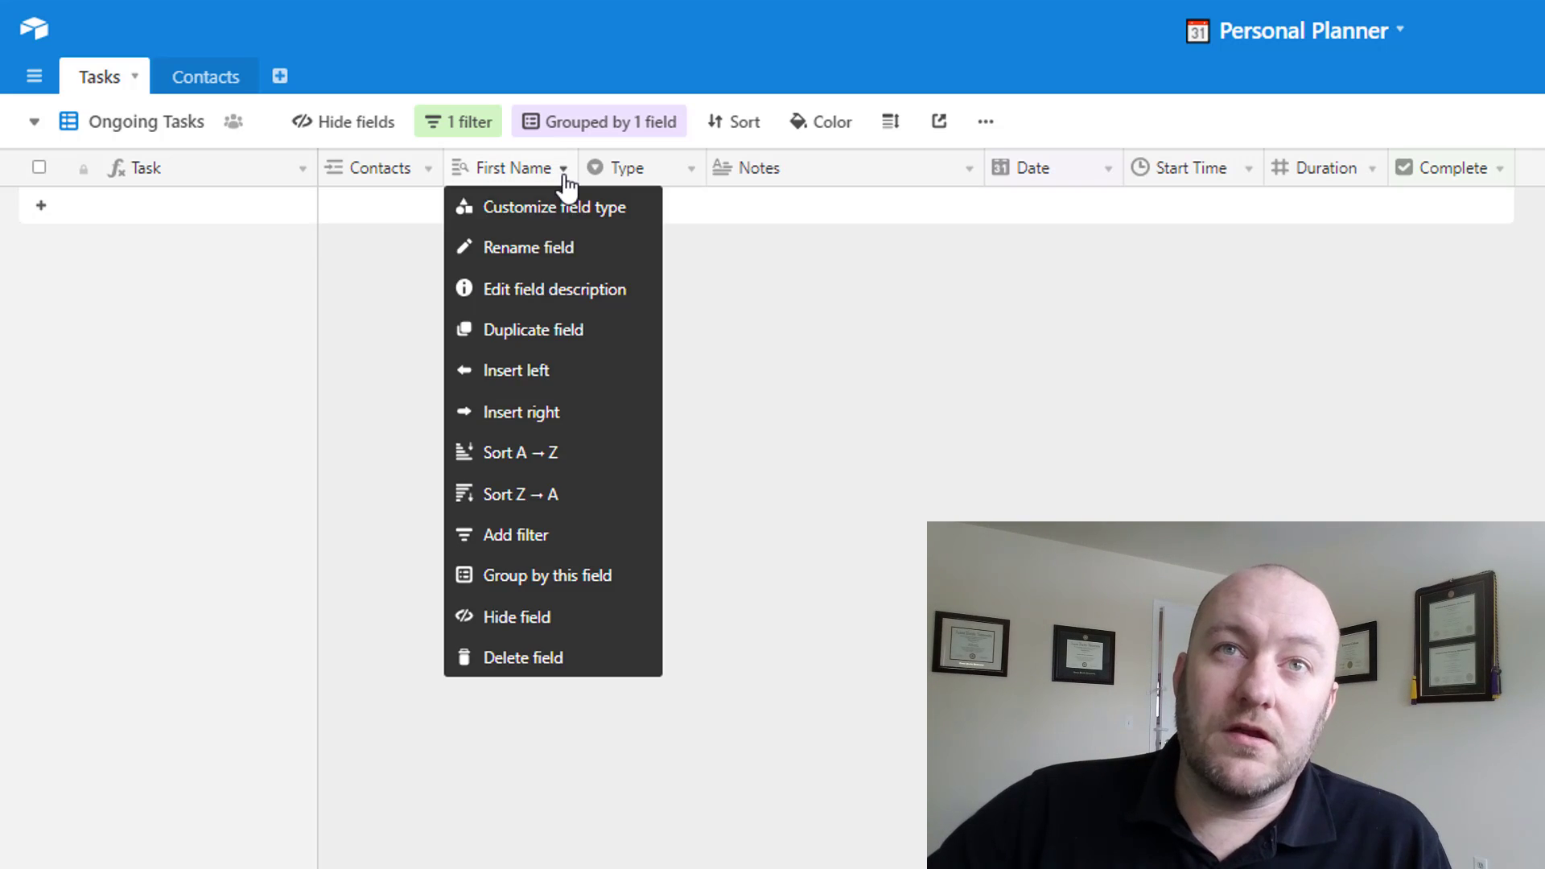
left_click(552, 213)
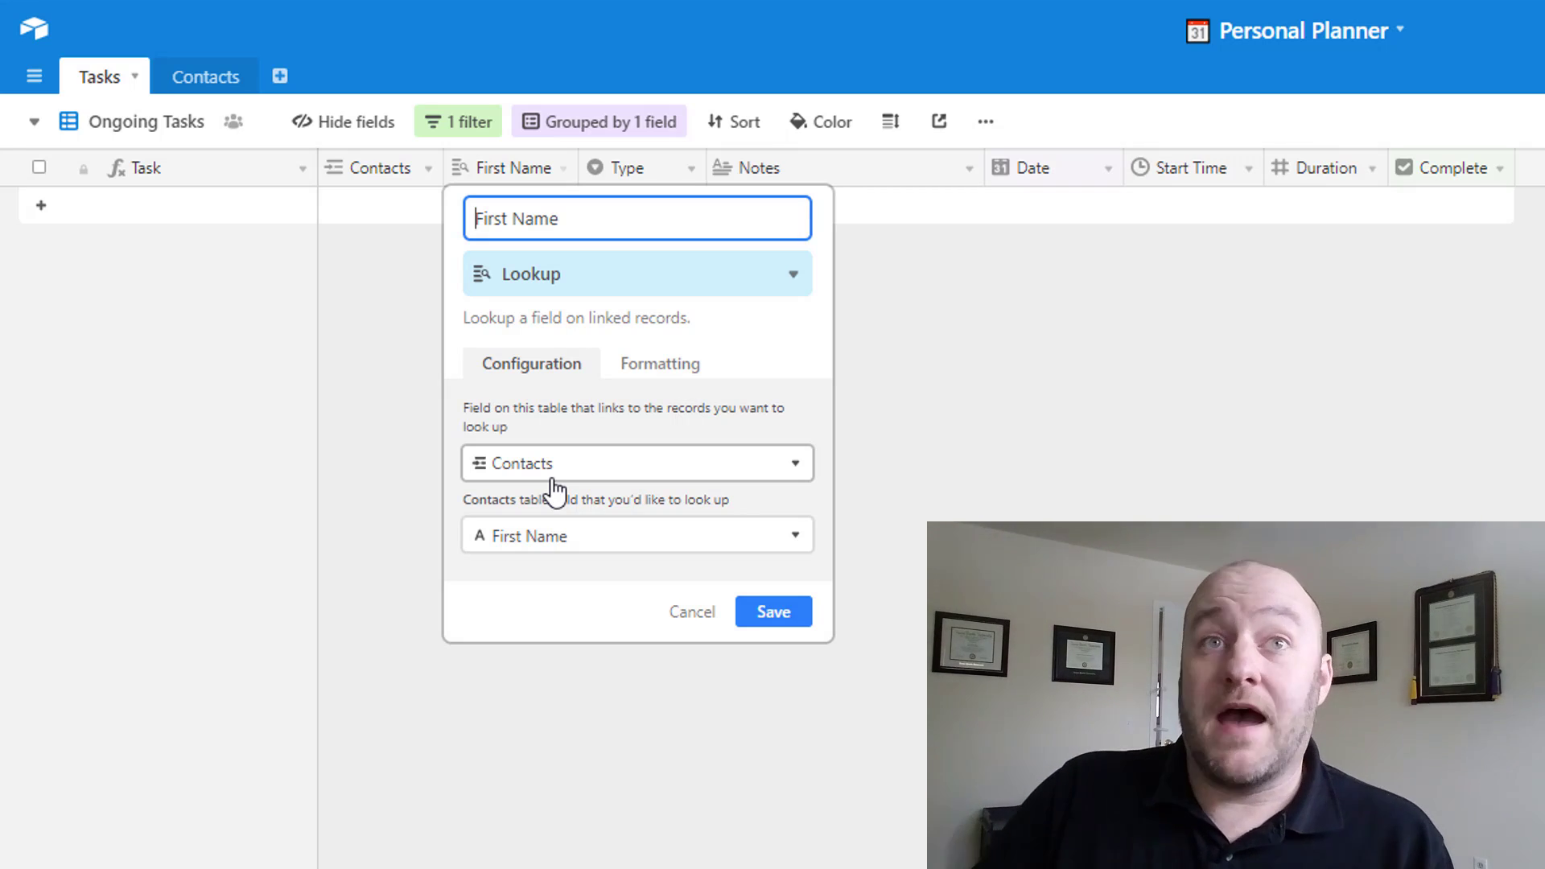
left_click(375, 344)
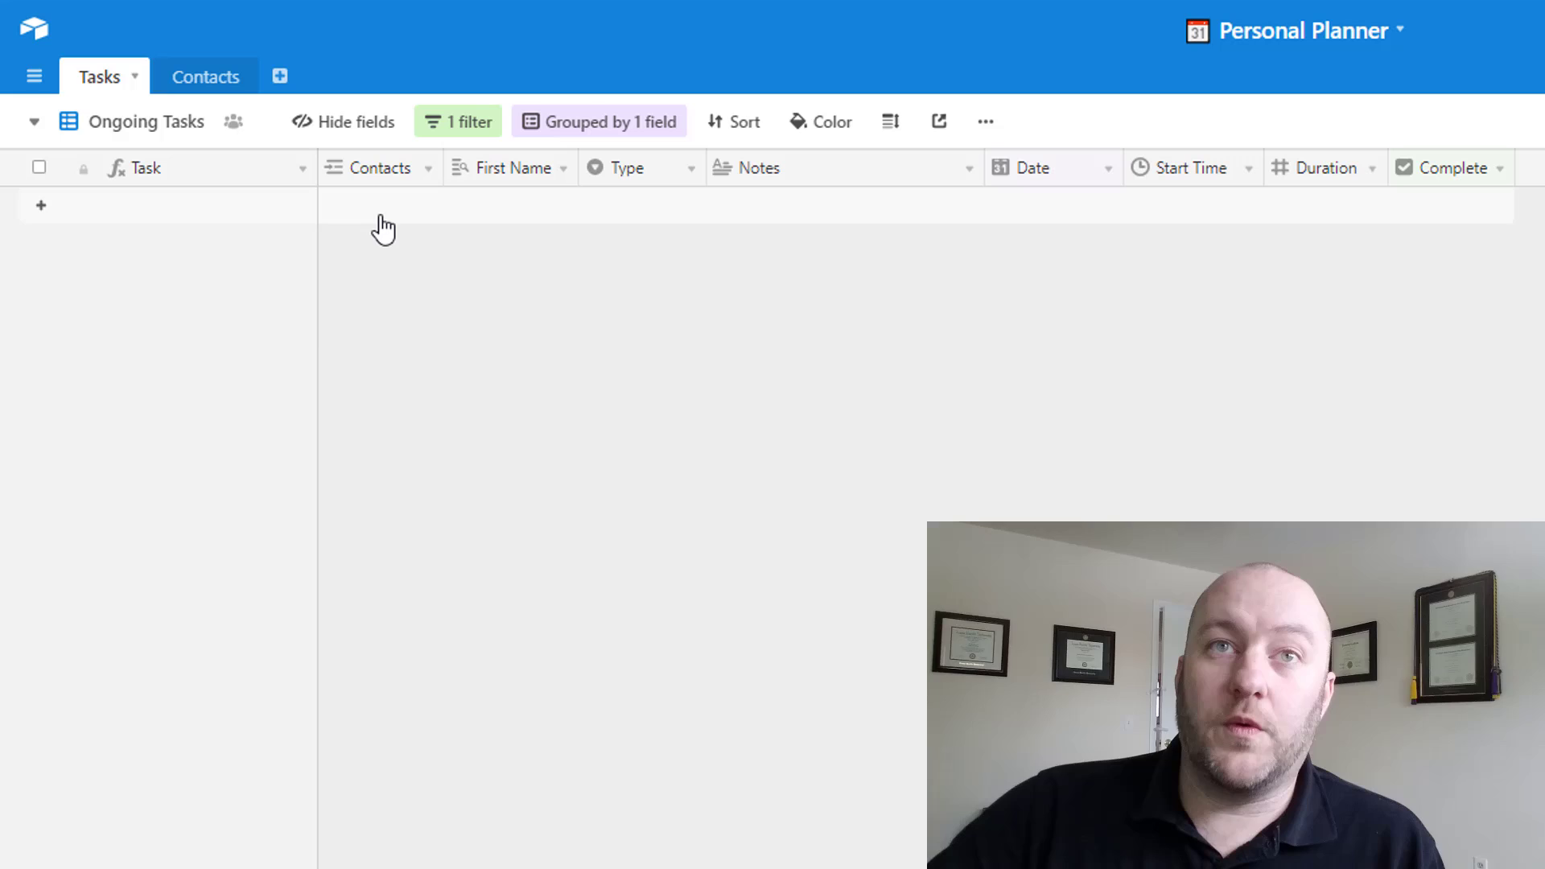
Step: Add a new task record linked to an existing contact and widen the Contacts column
left_click(382, 217)
left_click(396, 424)
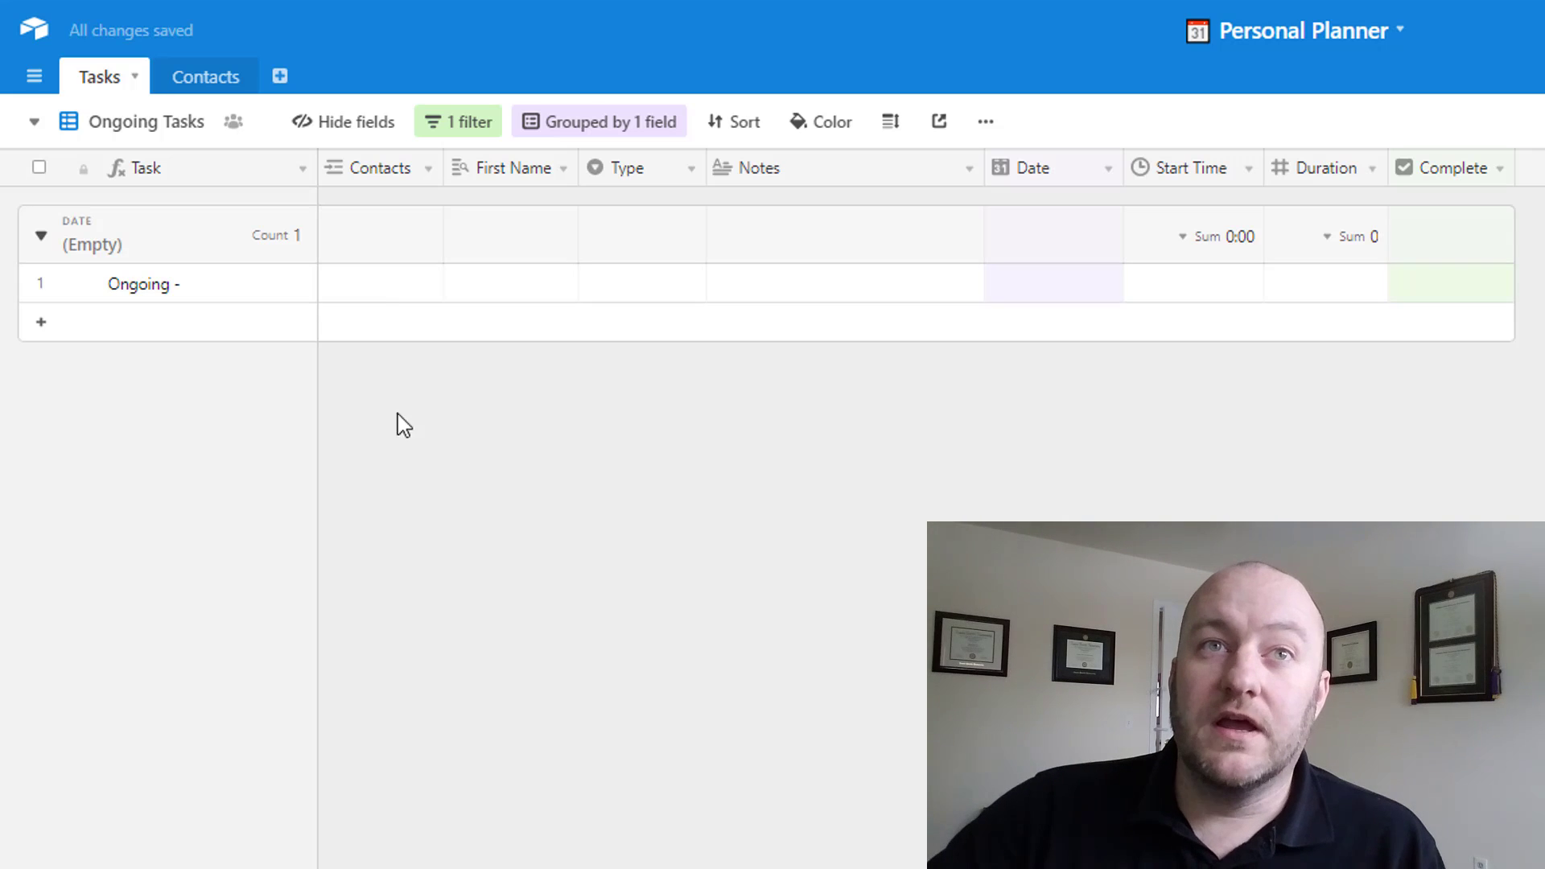
left_click(371, 298)
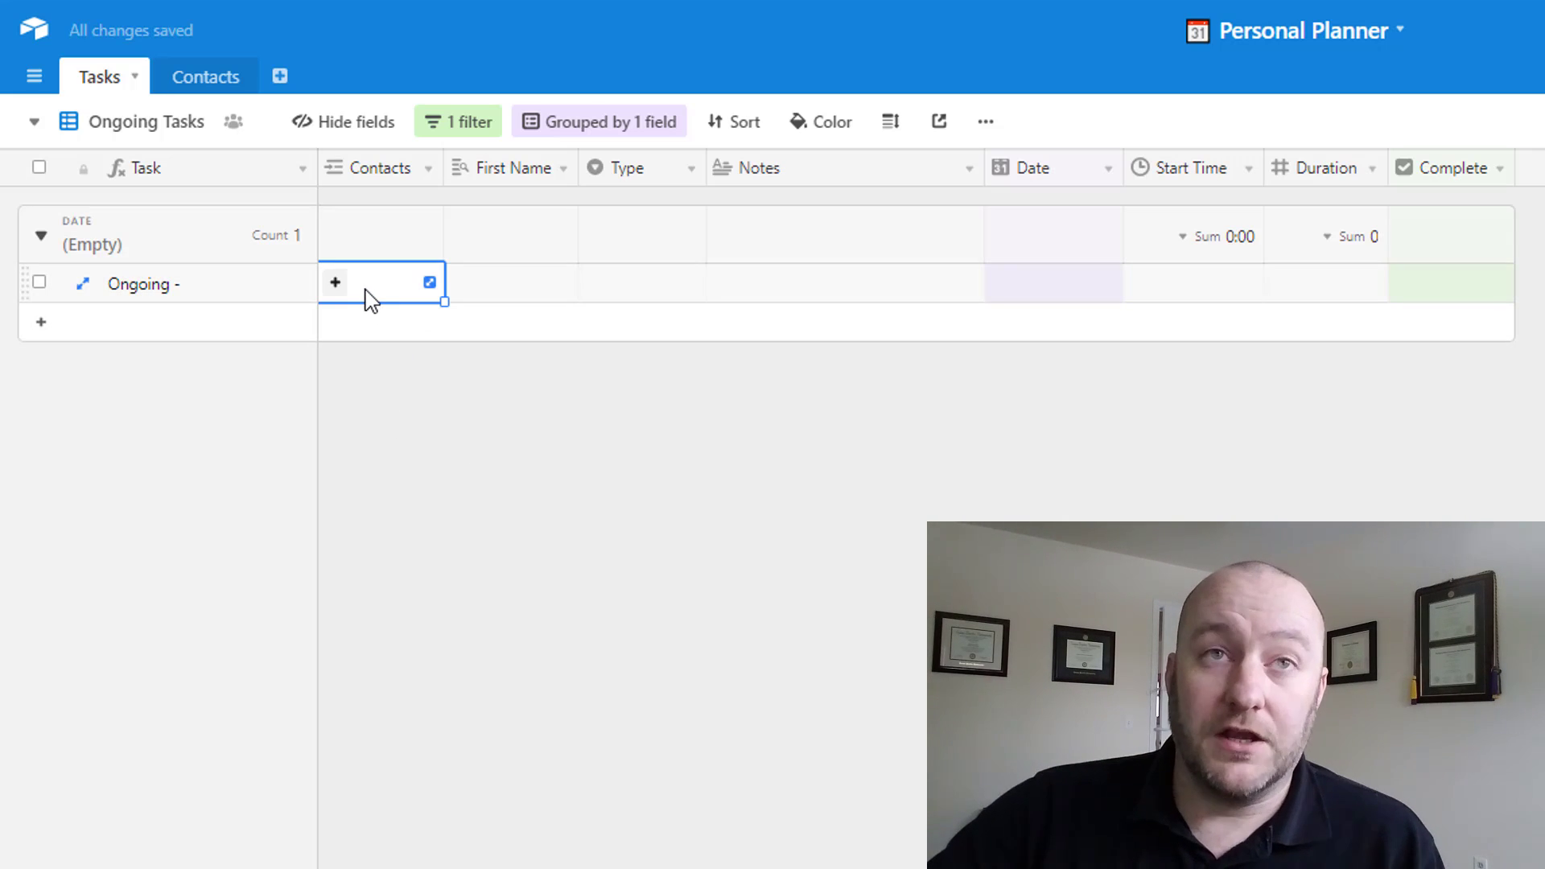
left_click(336, 283)
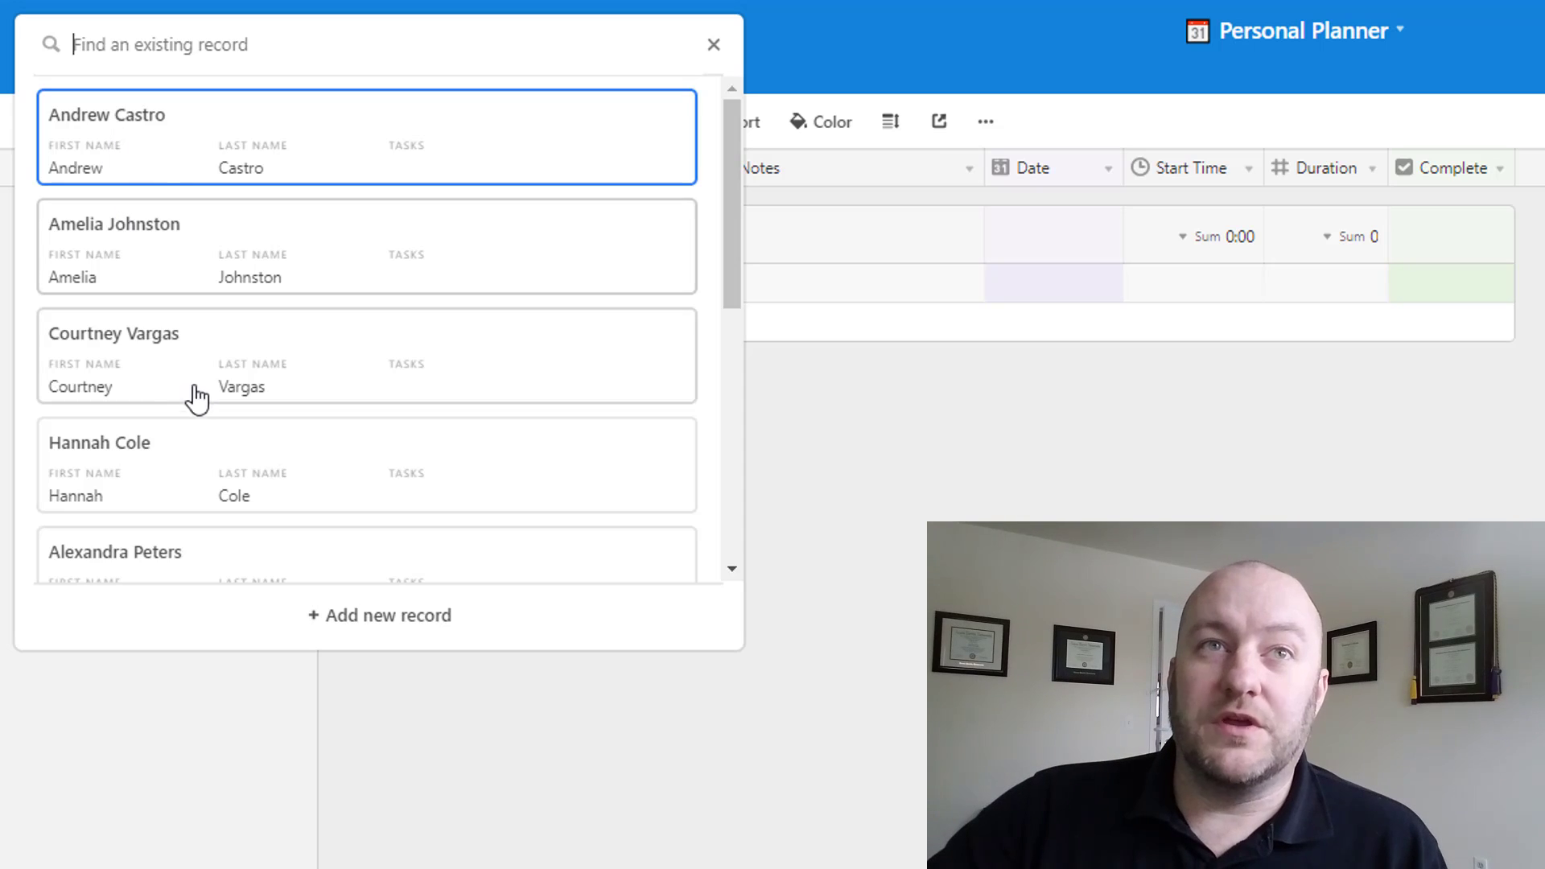
left_click(141, 371)
left_click(479, 356)
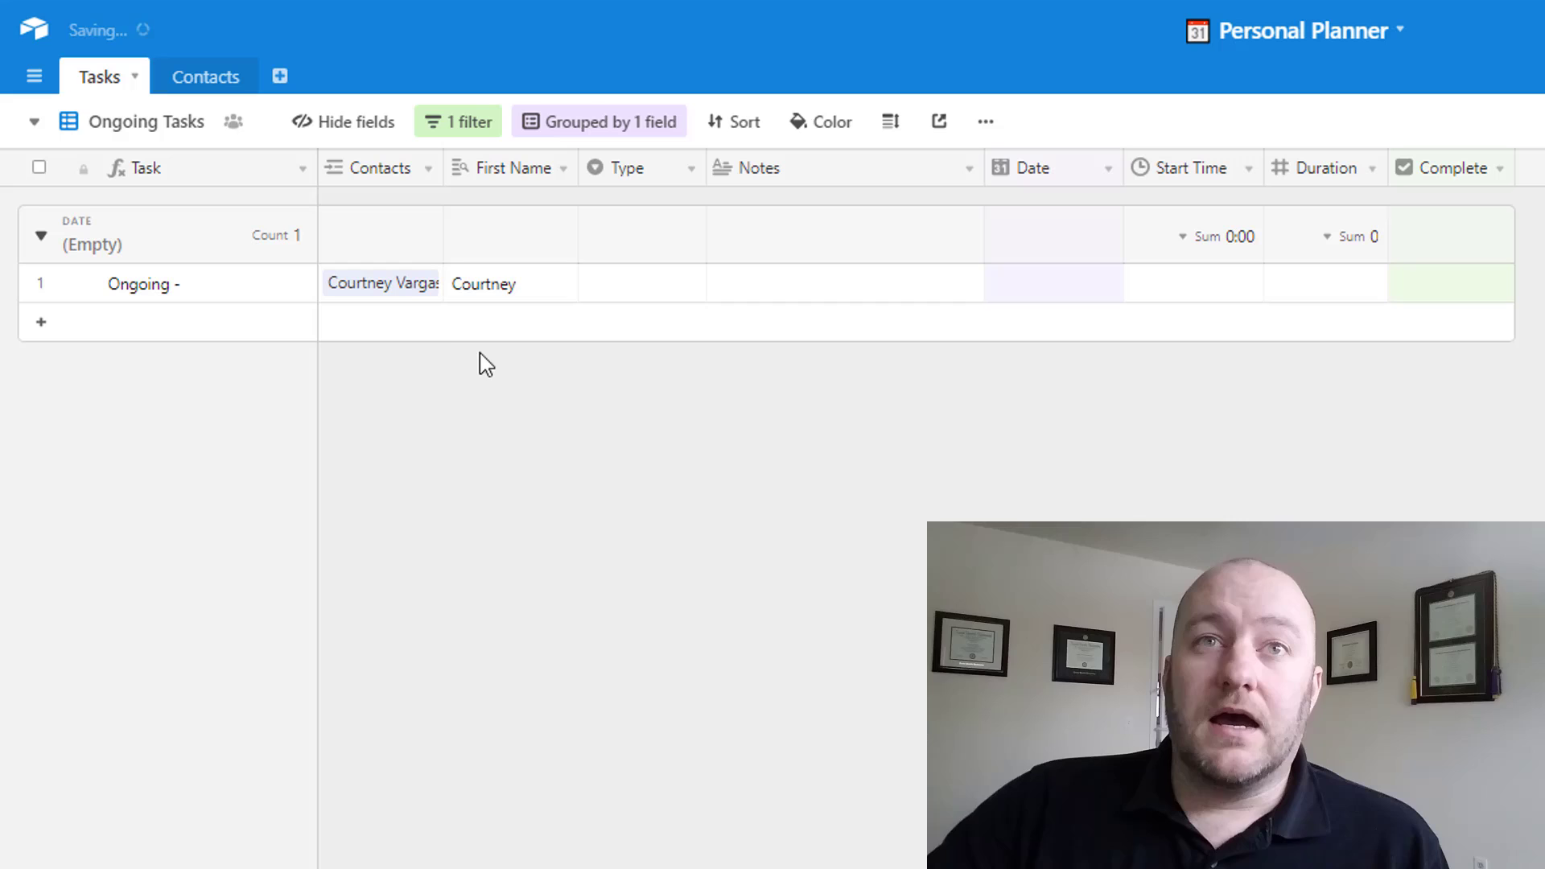
left_click_drag(442, 167, 470, 171)
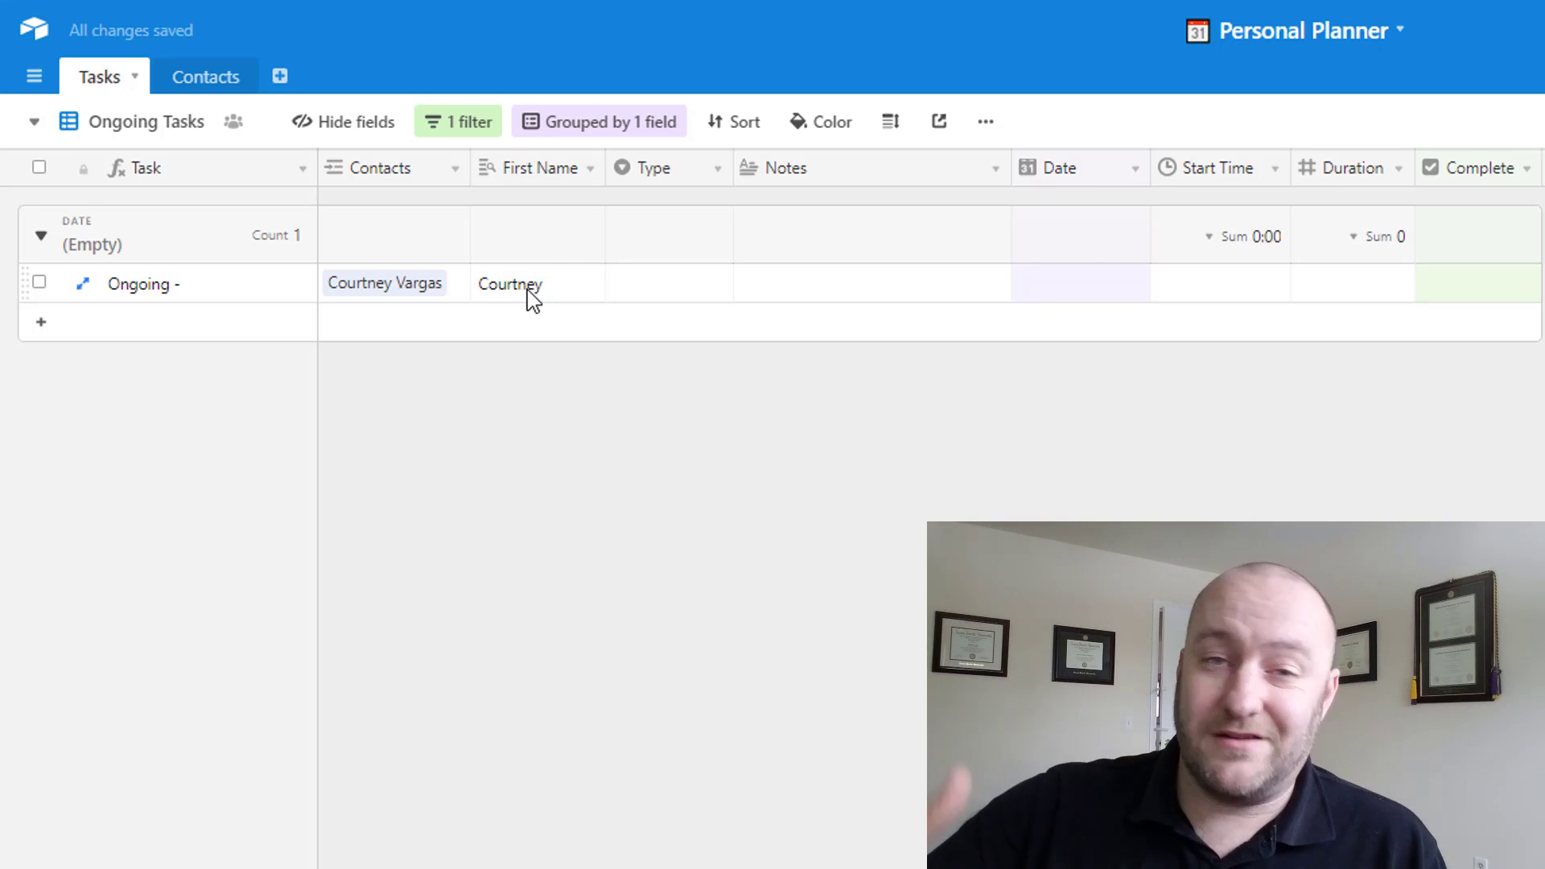
Step: Hide the First Name lookup from the view and review the Task field's formula without saving
right_click(543, 169)
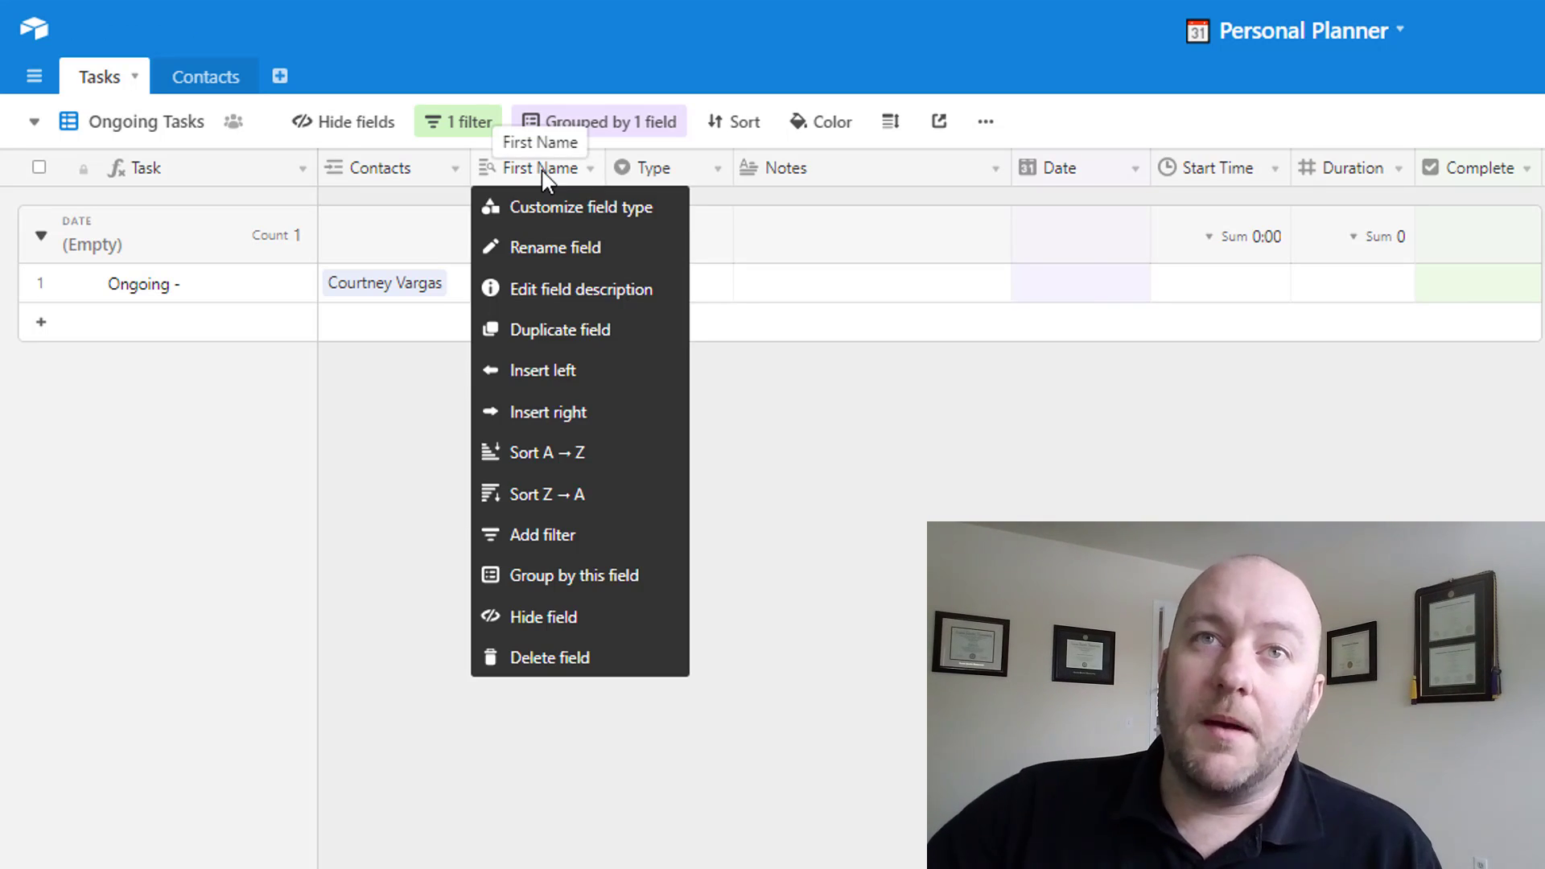
left_click(544, 618)
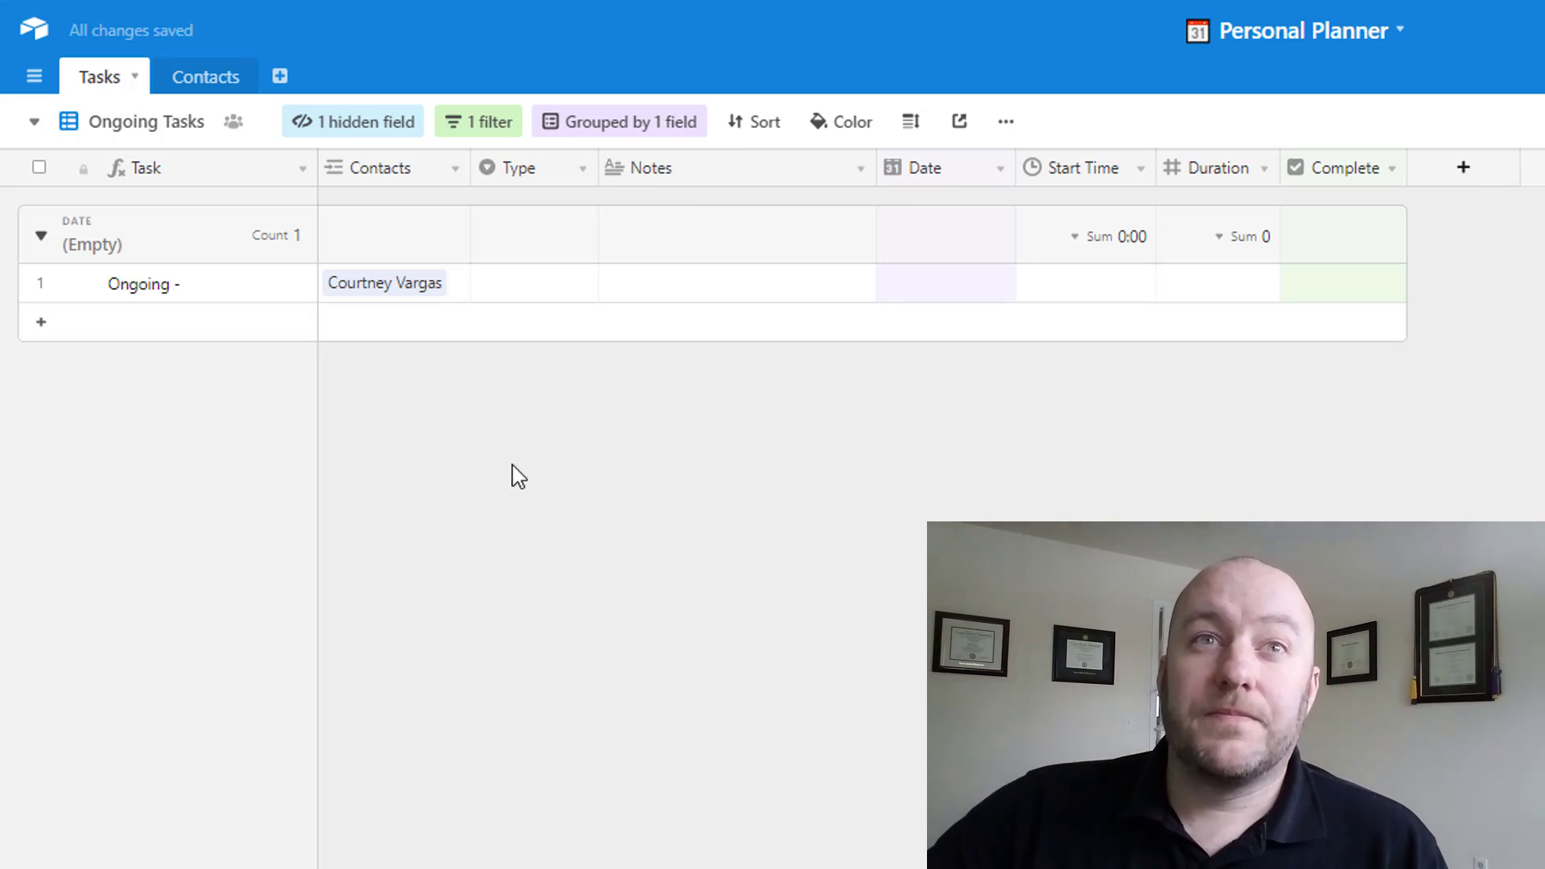
left_click(302, 170)
left_click(269, 211)
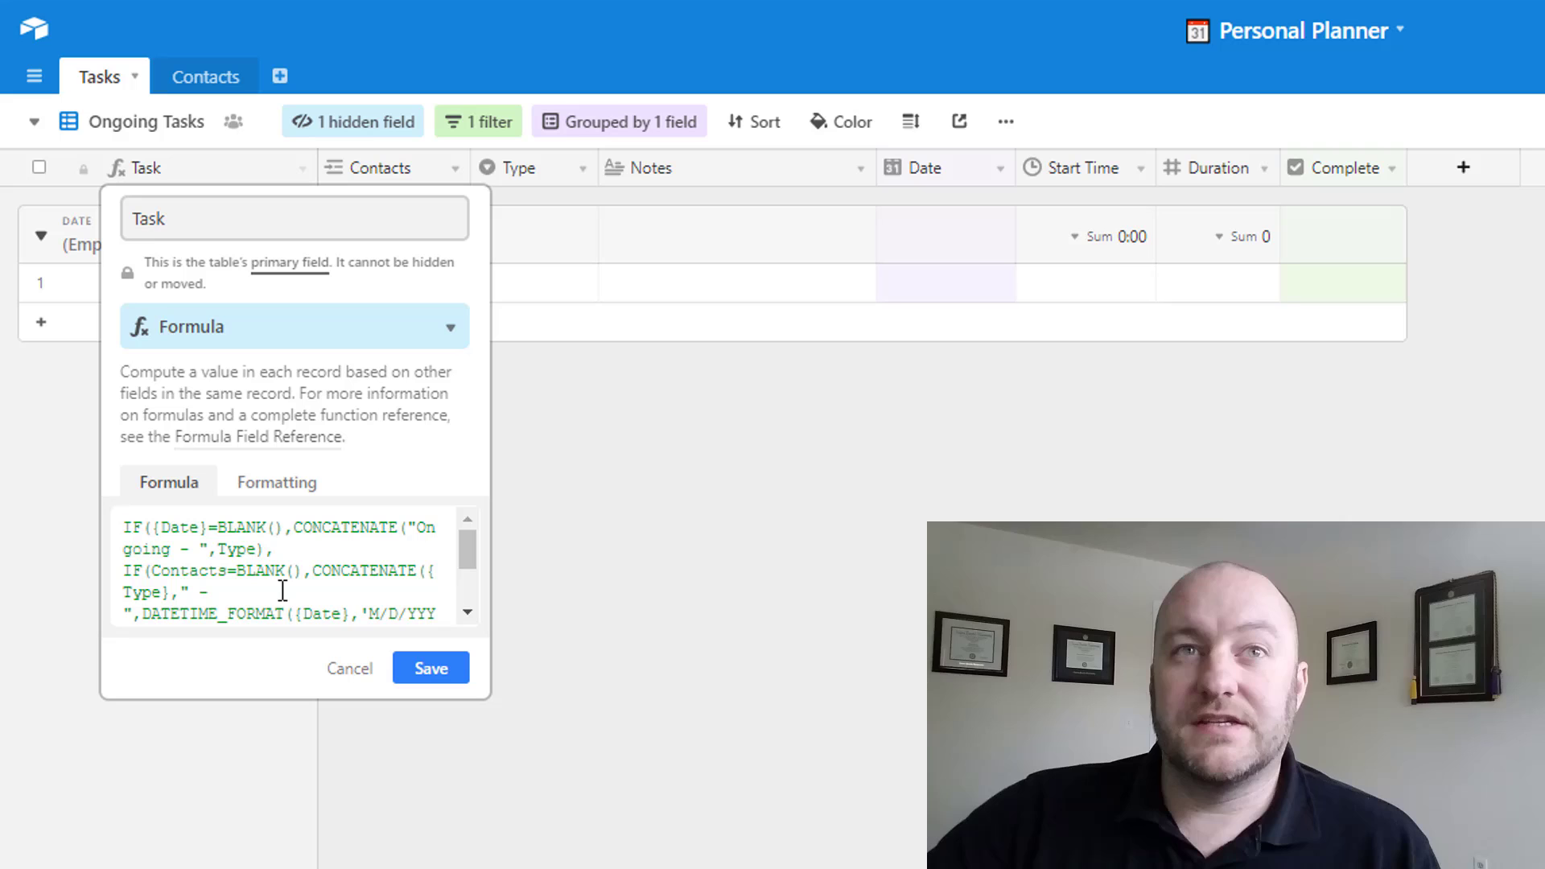
left_click(614, 652)
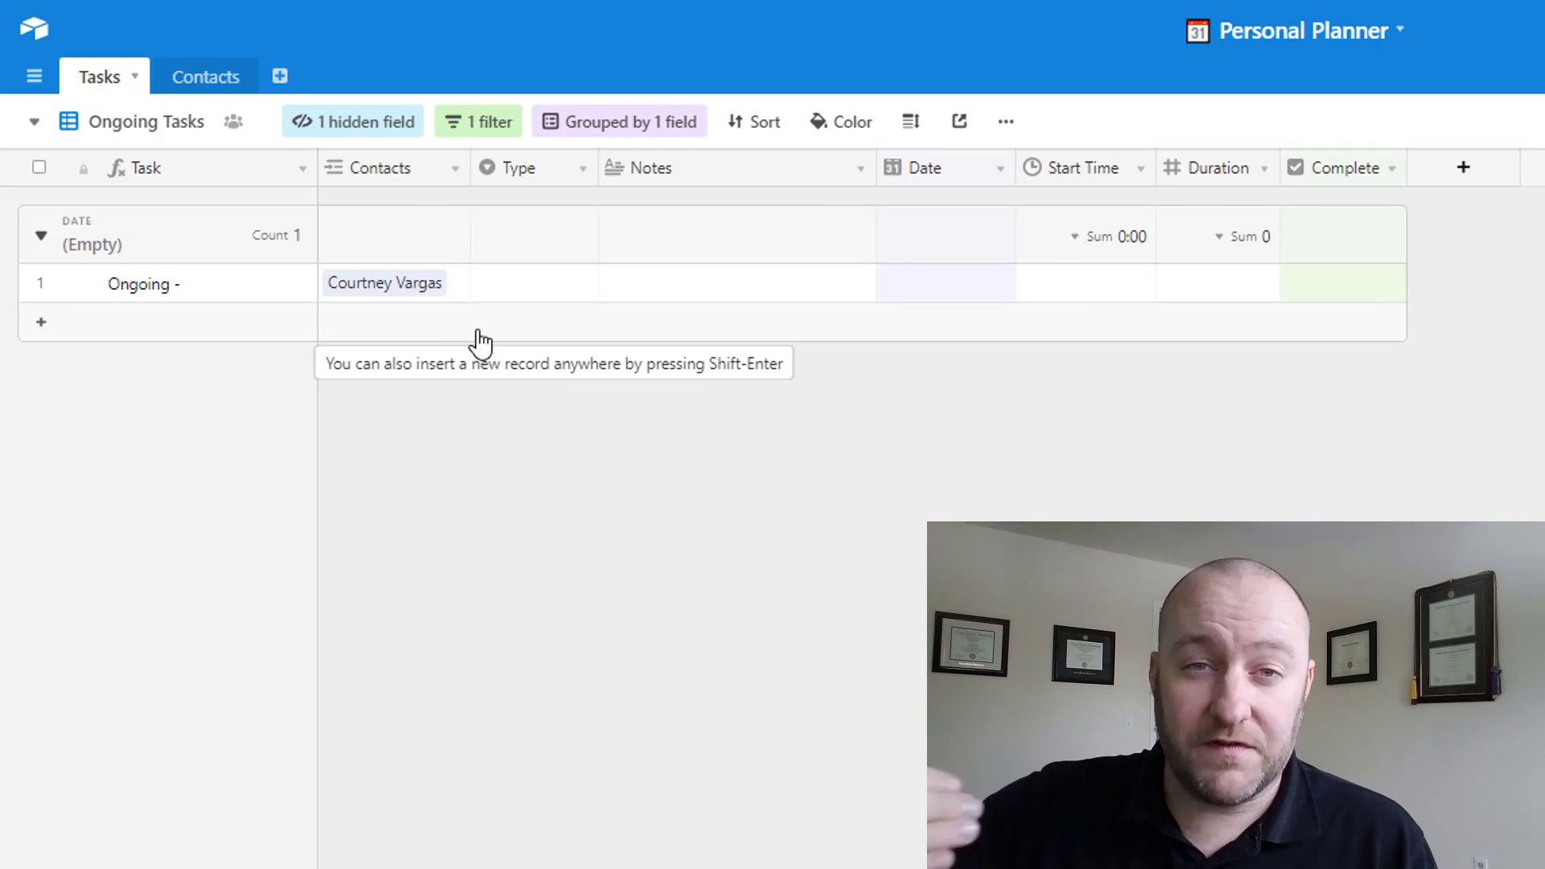
left_click(525, 291)
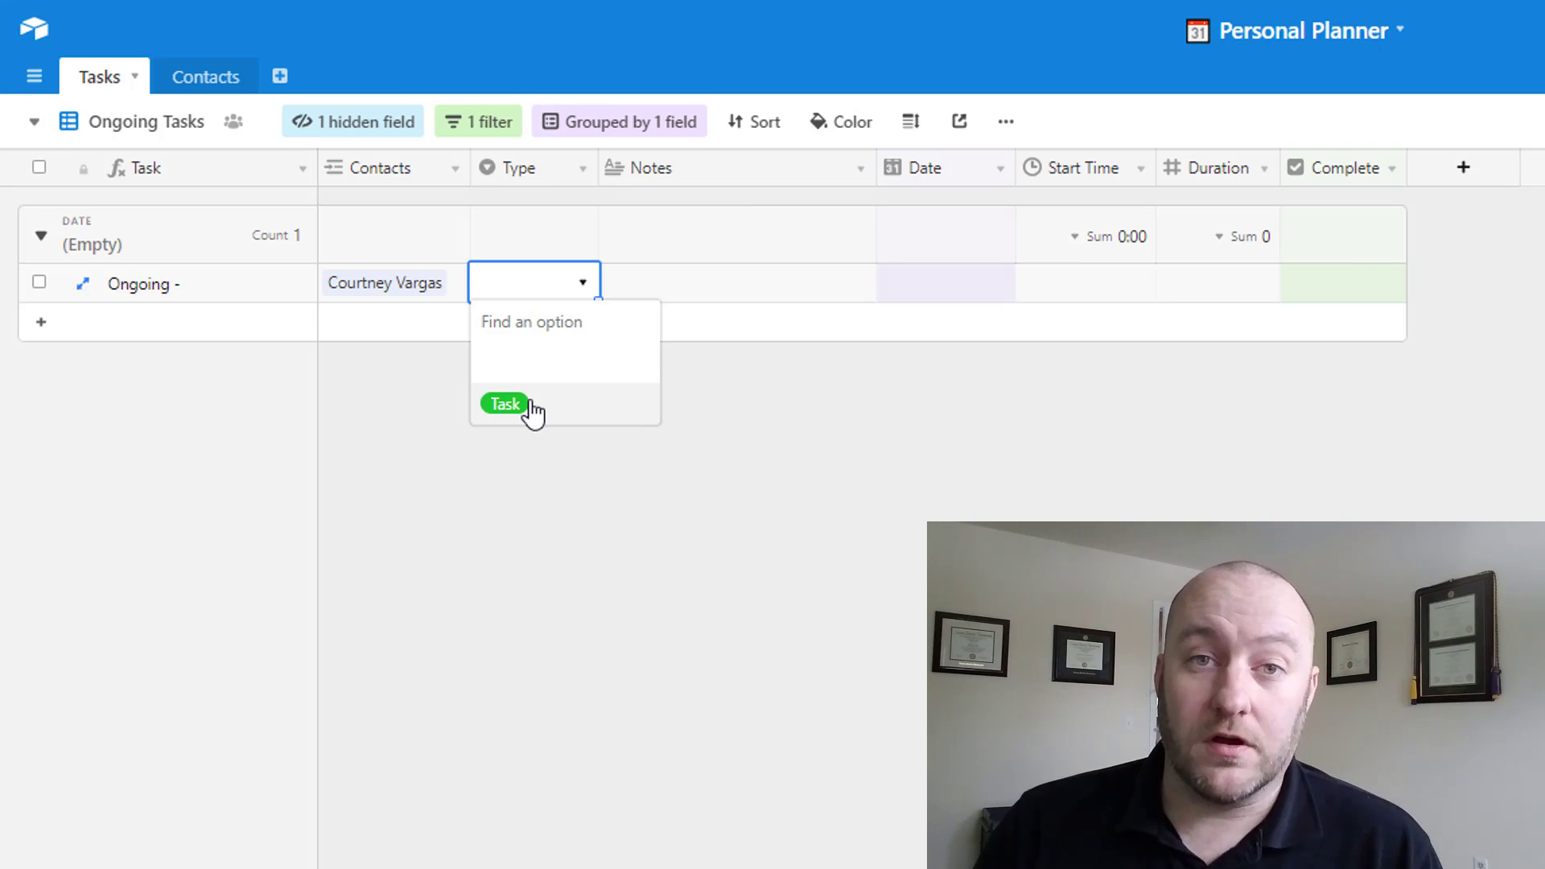
Step: Create a 'Consultation' Type option in the task's Type cell and confirm it in the dropdown
left_click(515, 299)
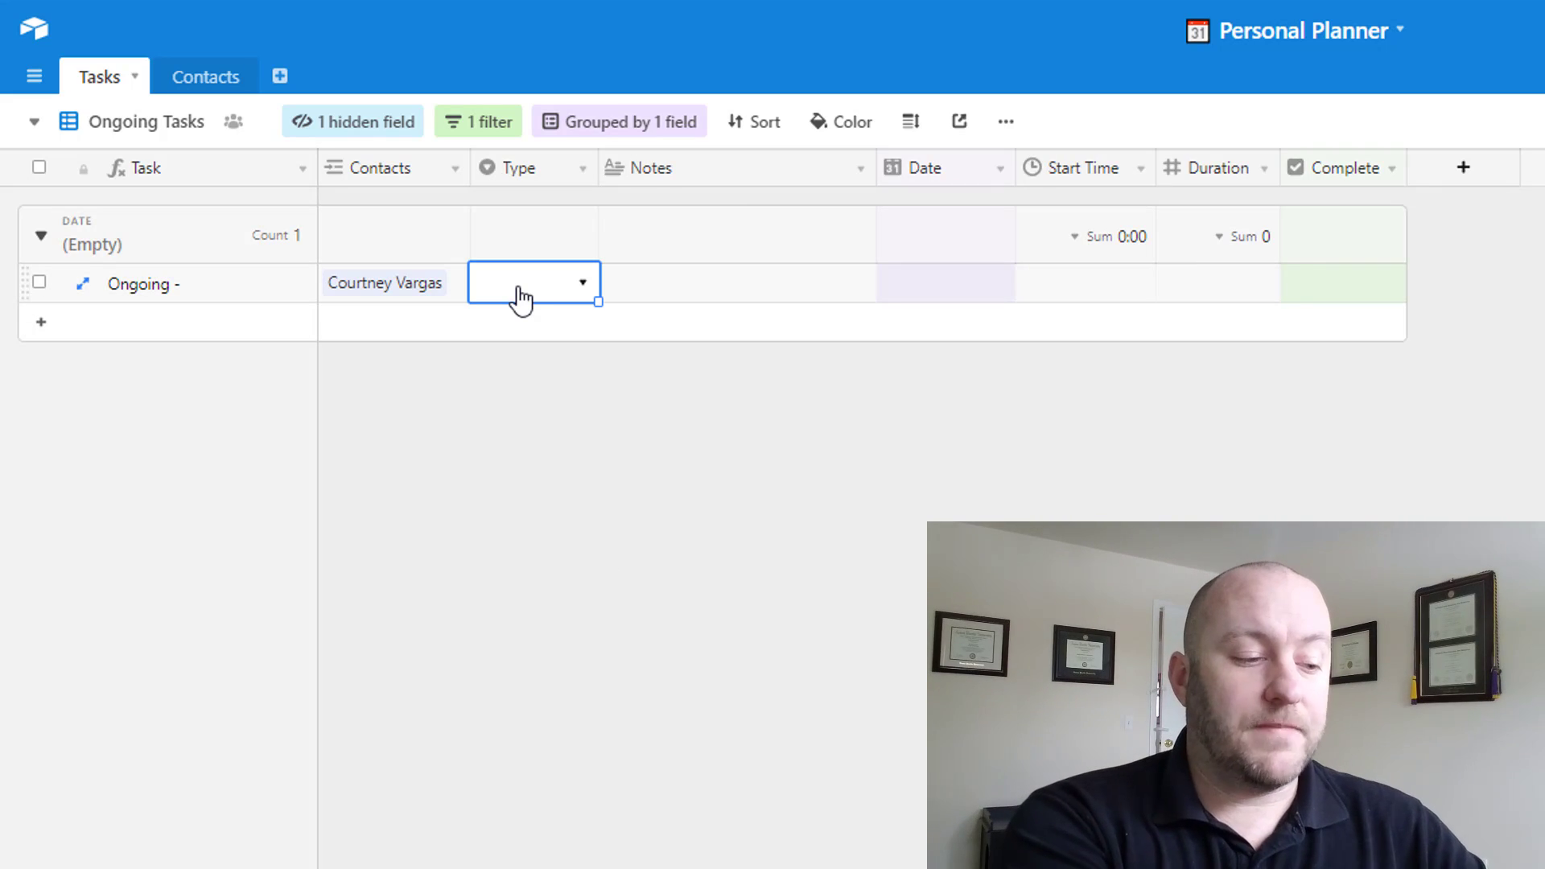
type("Con")
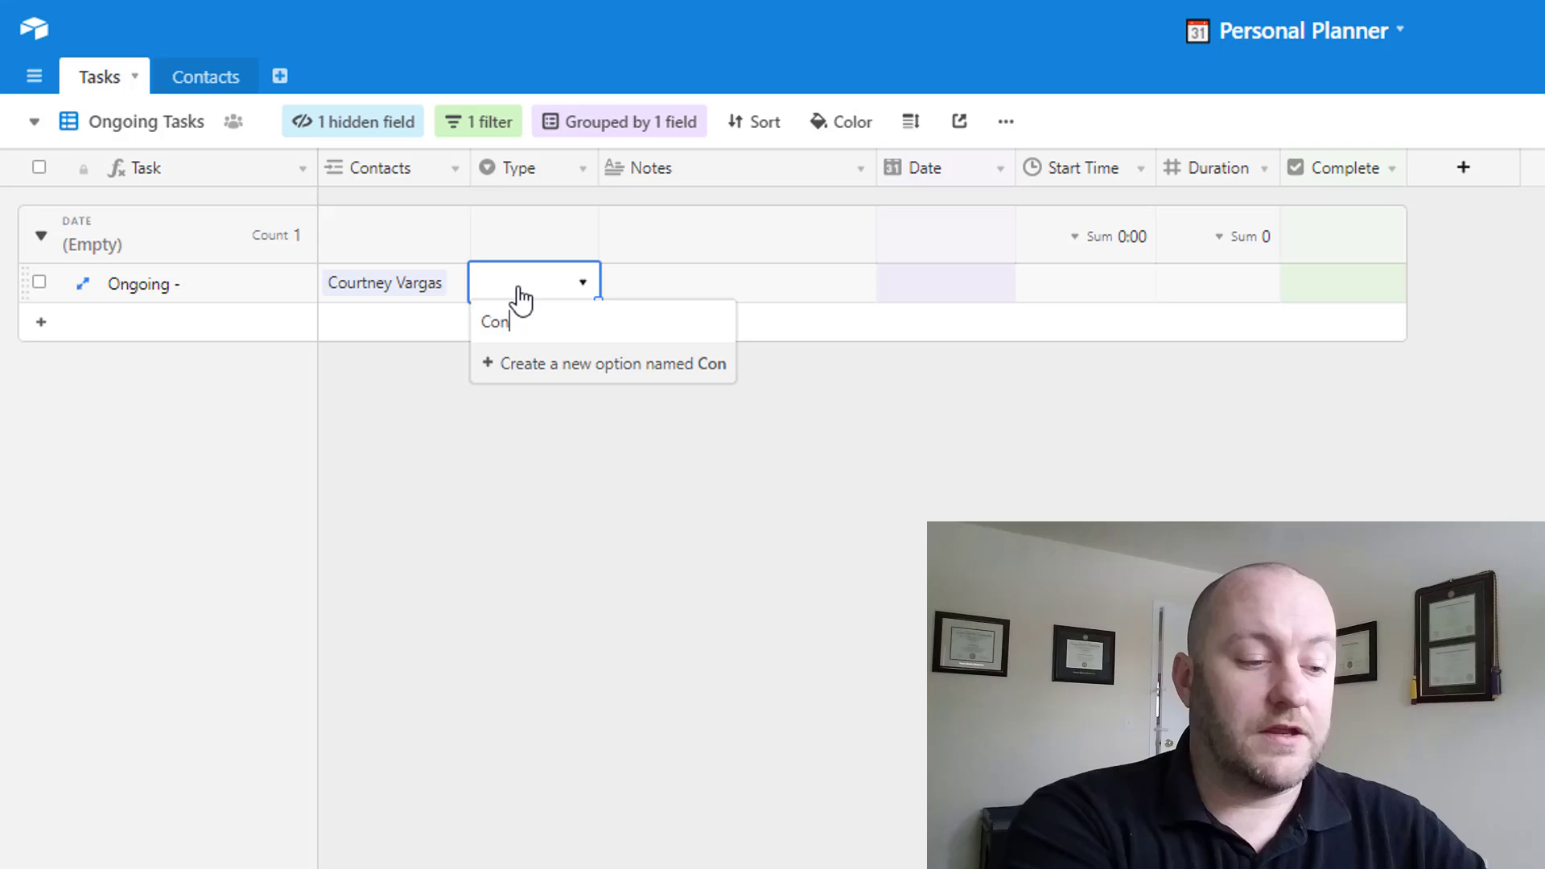
type("sultation")
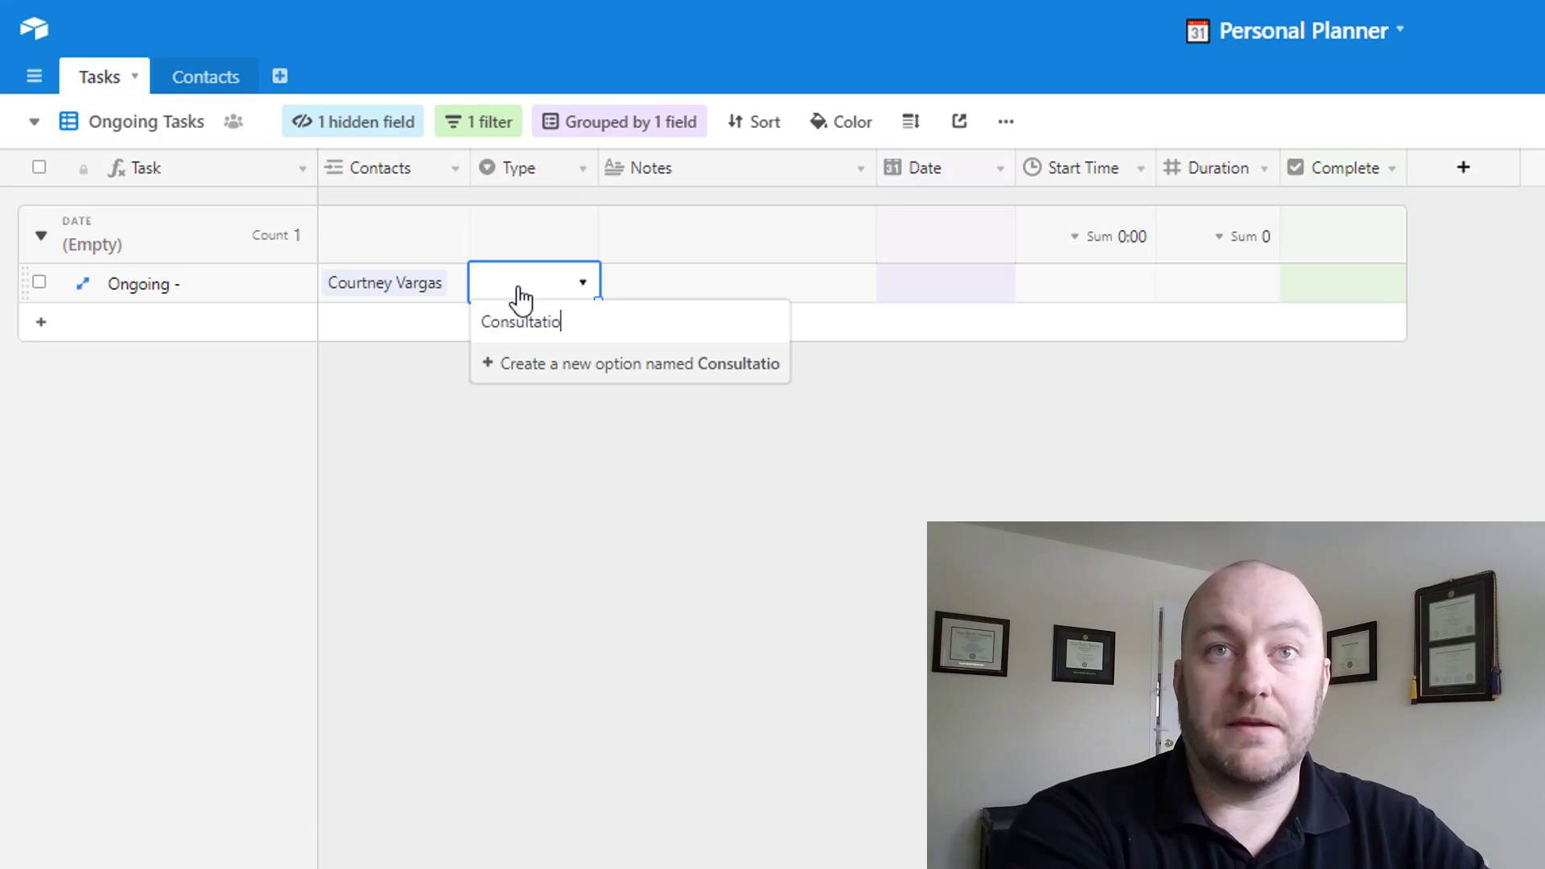
key("Return")
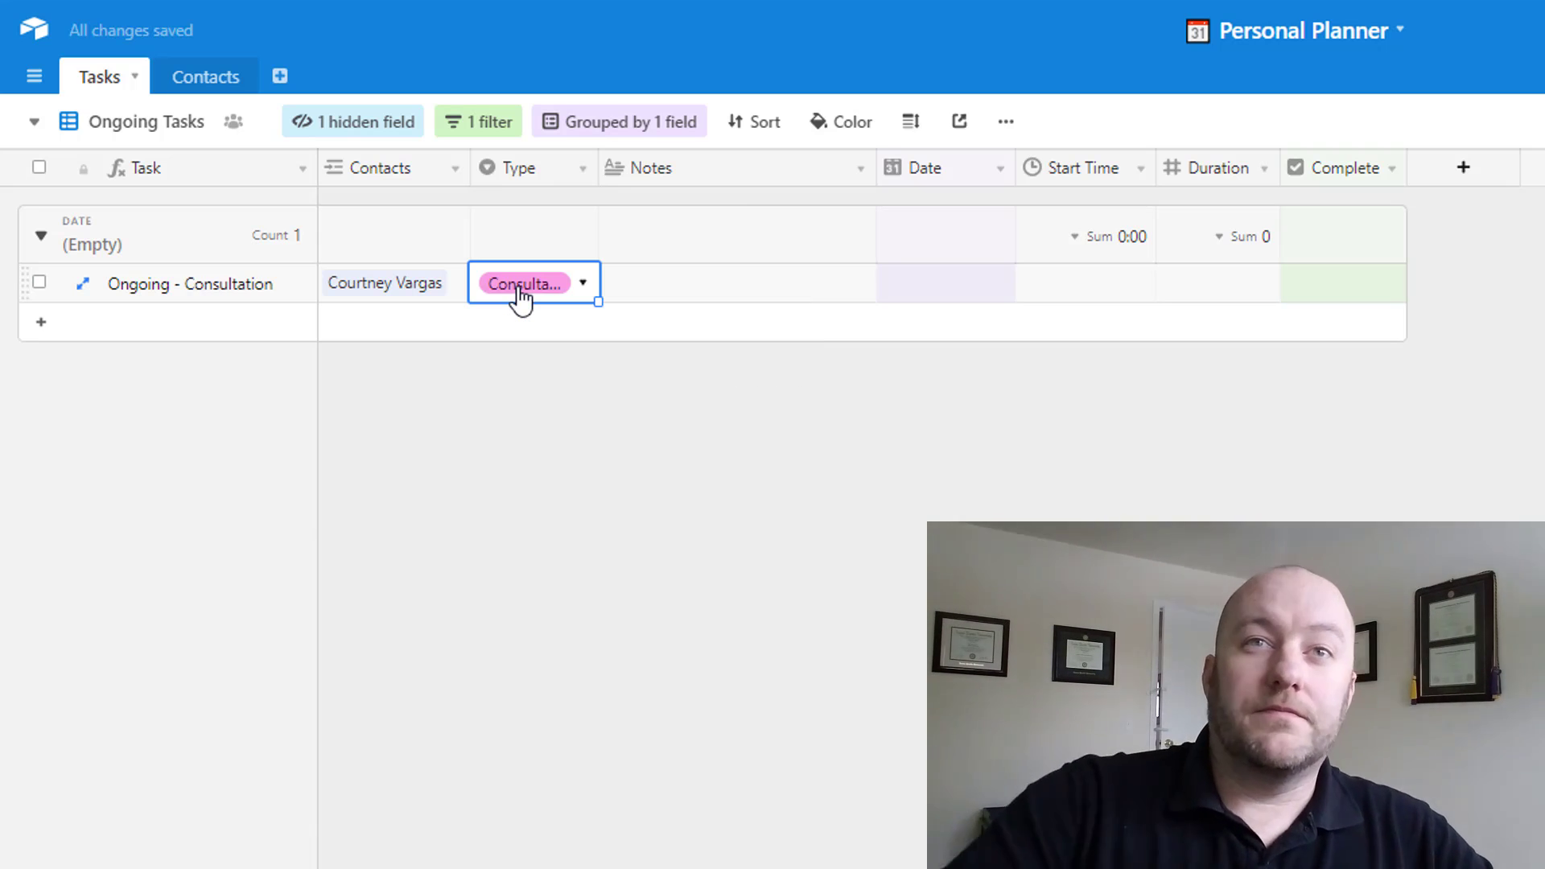
left_click(521, 296)
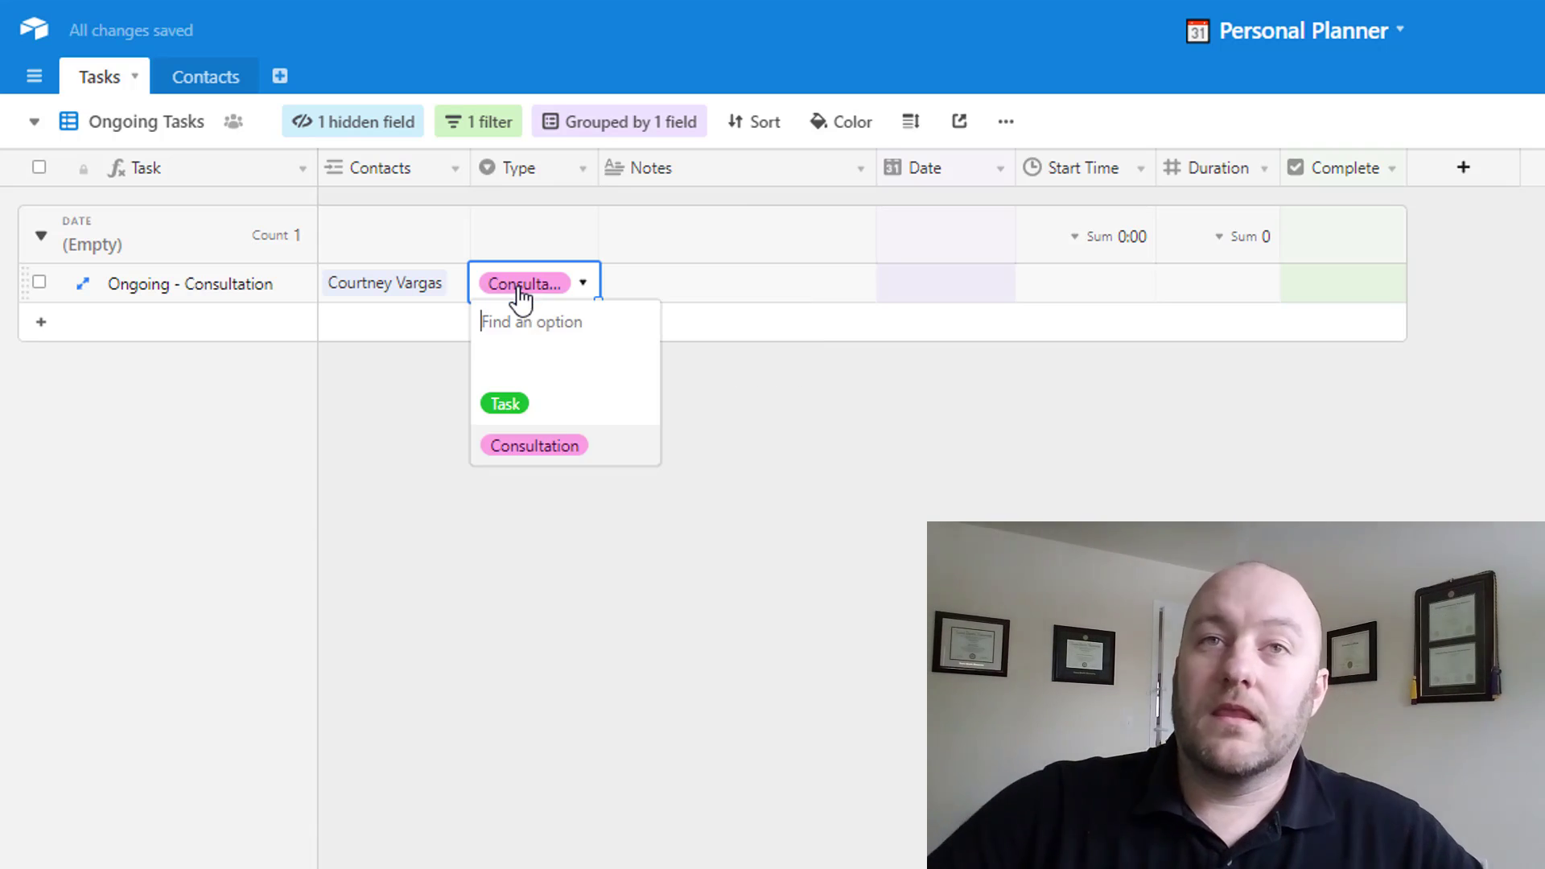
left_click(541, 492)
left_click(567, 302)
left_click(566, 300)
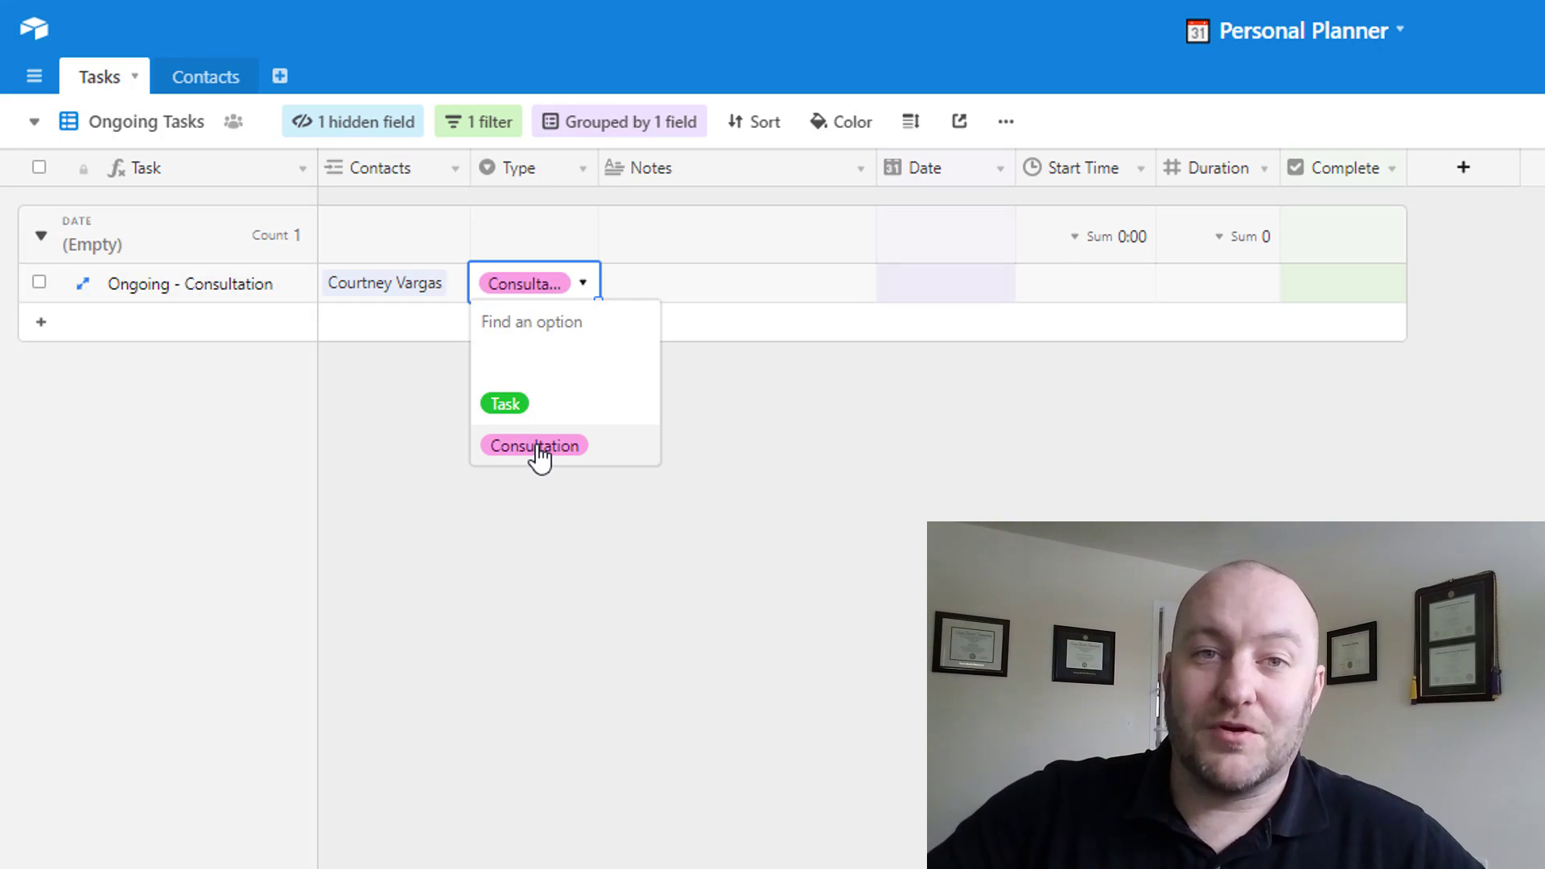
left_click(761, 524)
left_click(656, 297)
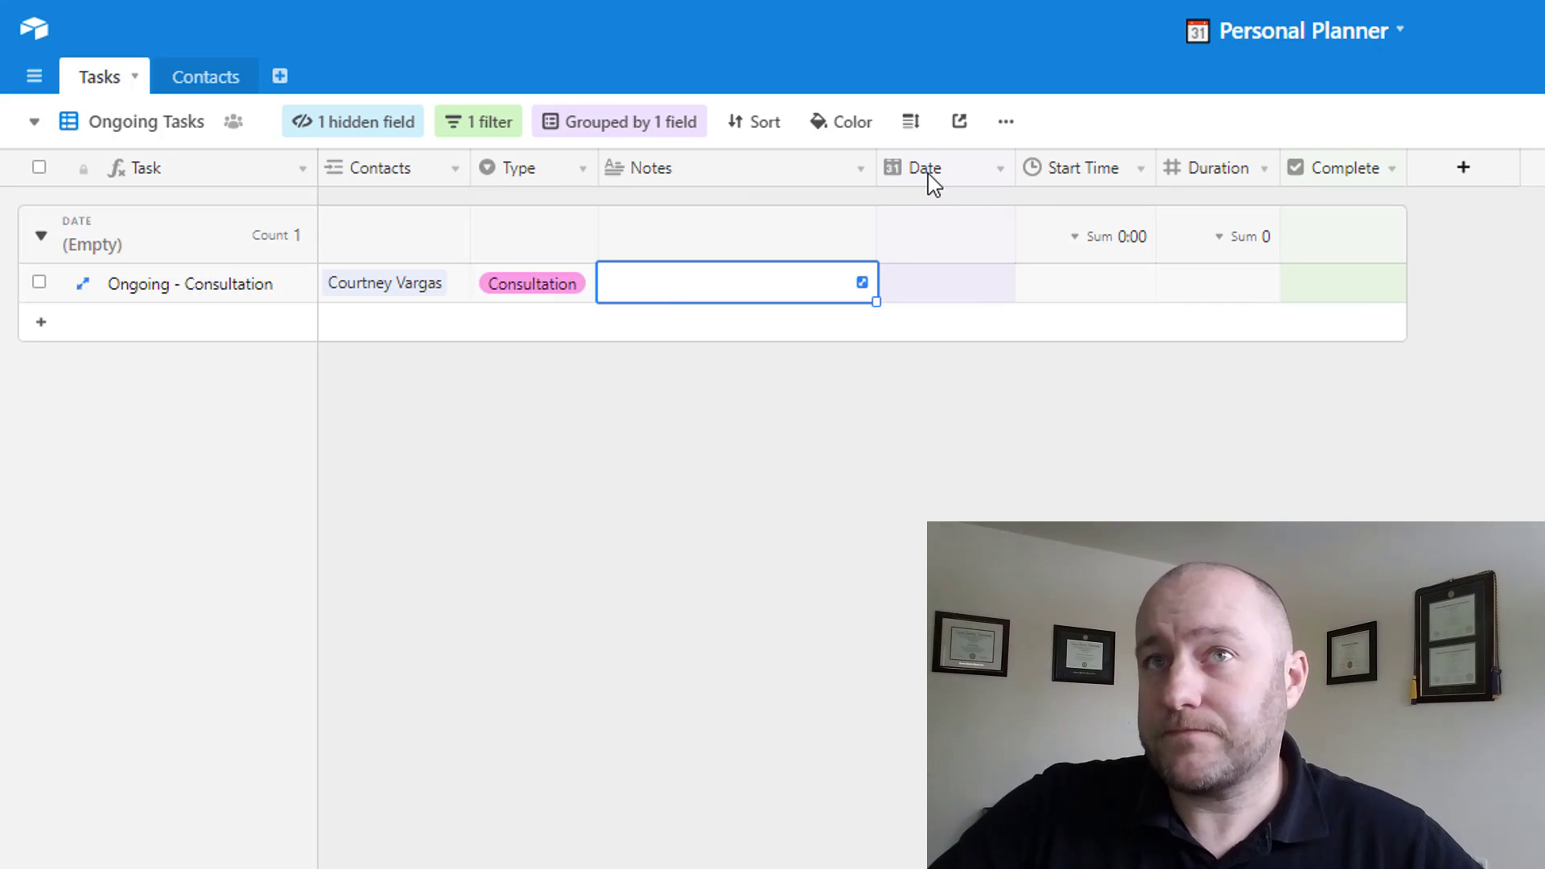
Step: Insert a URL-type field named 'URL' left of Date and narrow its column
right_click(931, 176)
left_click(934, 387)
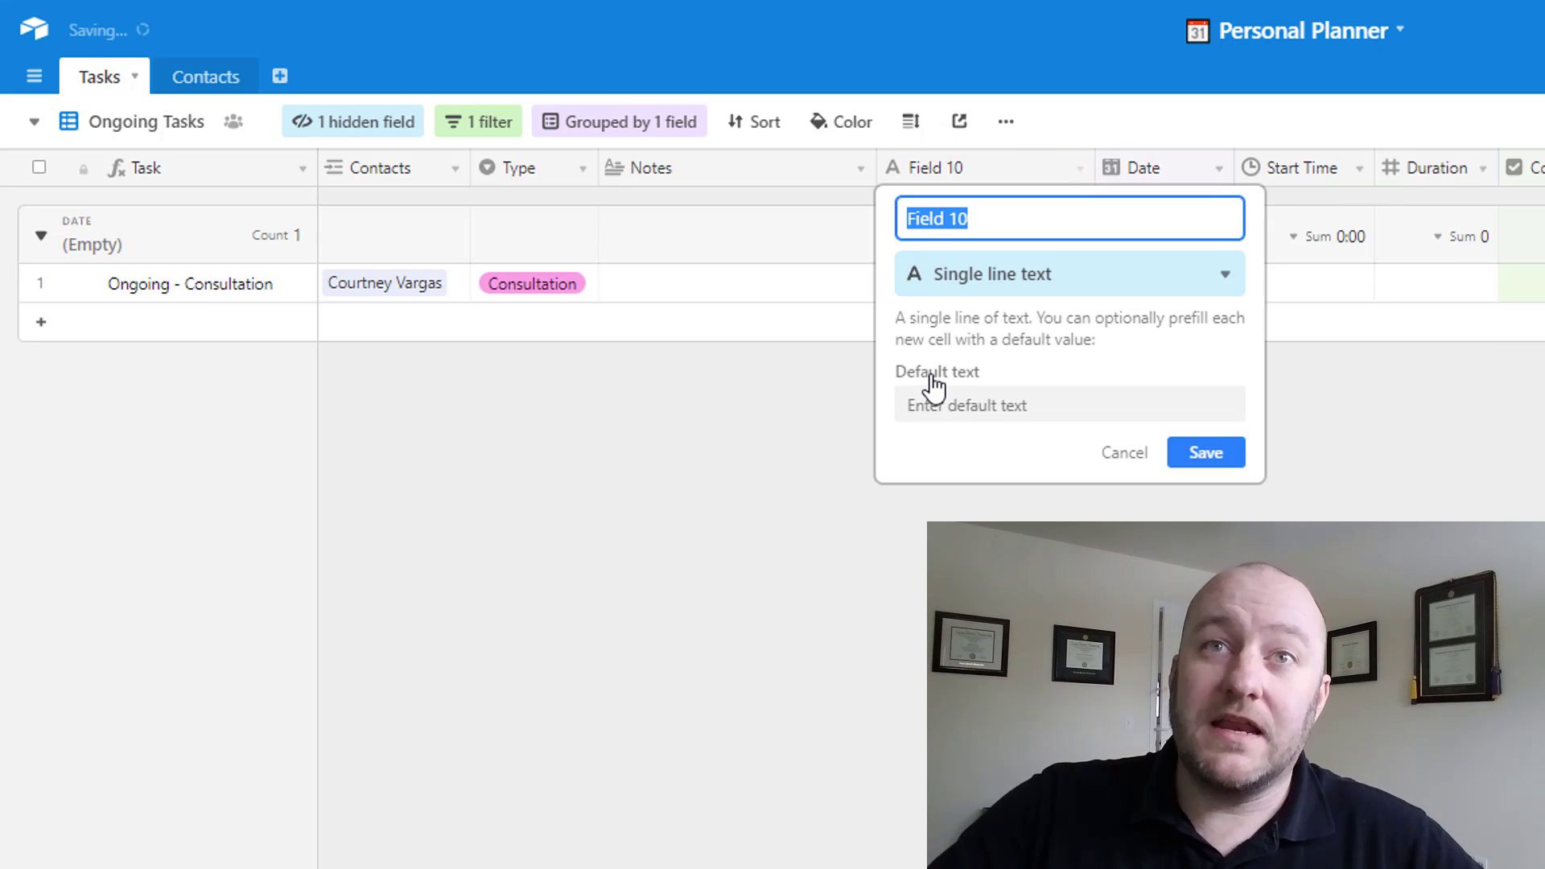
type("URL")
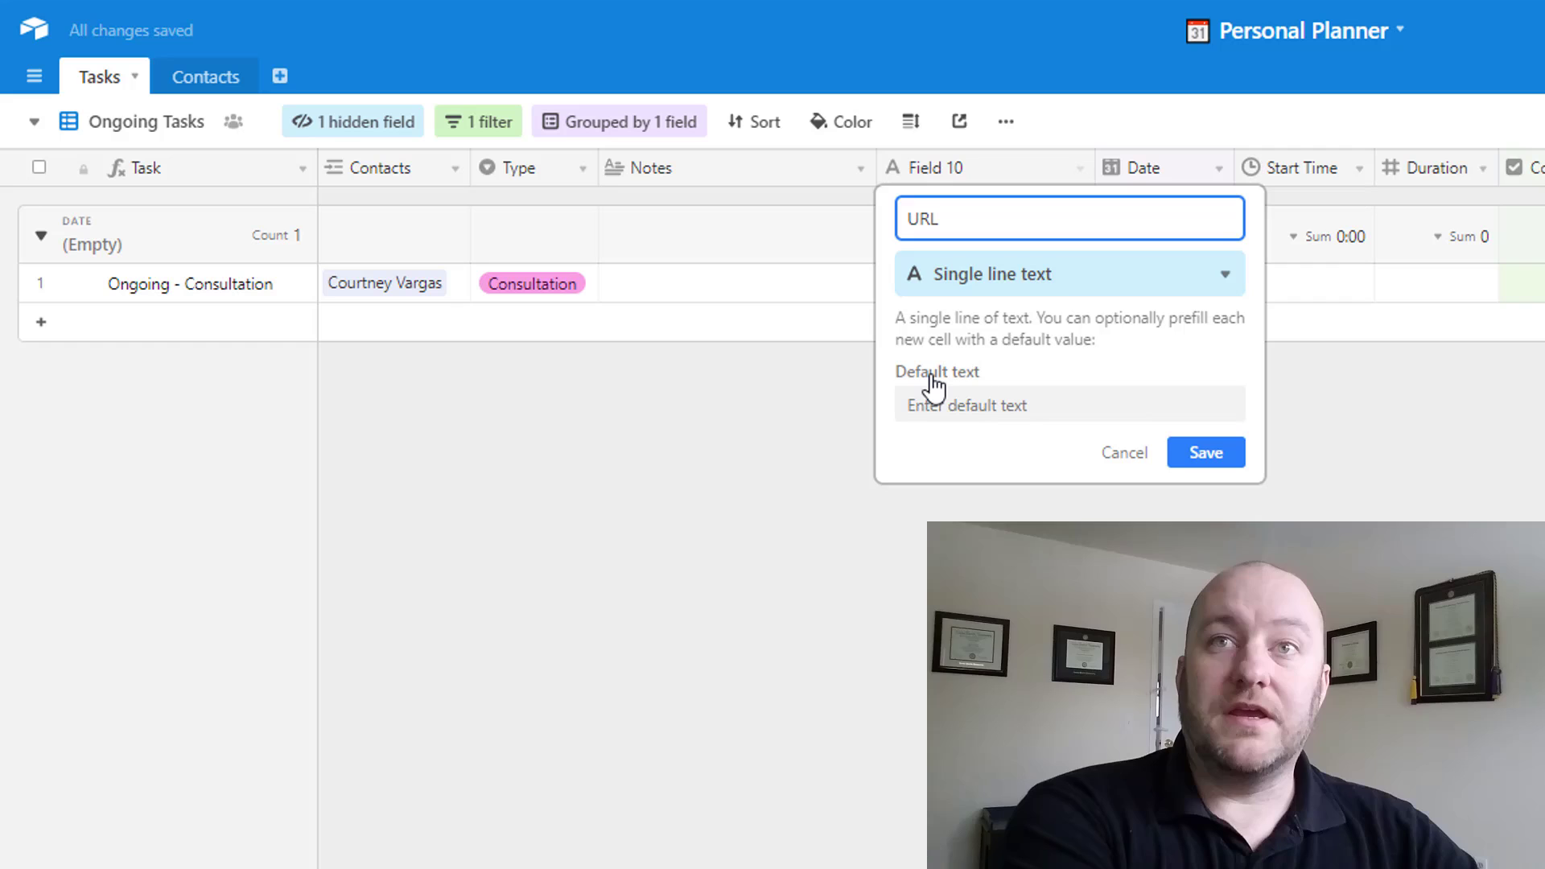
key("Tab")
type("link")
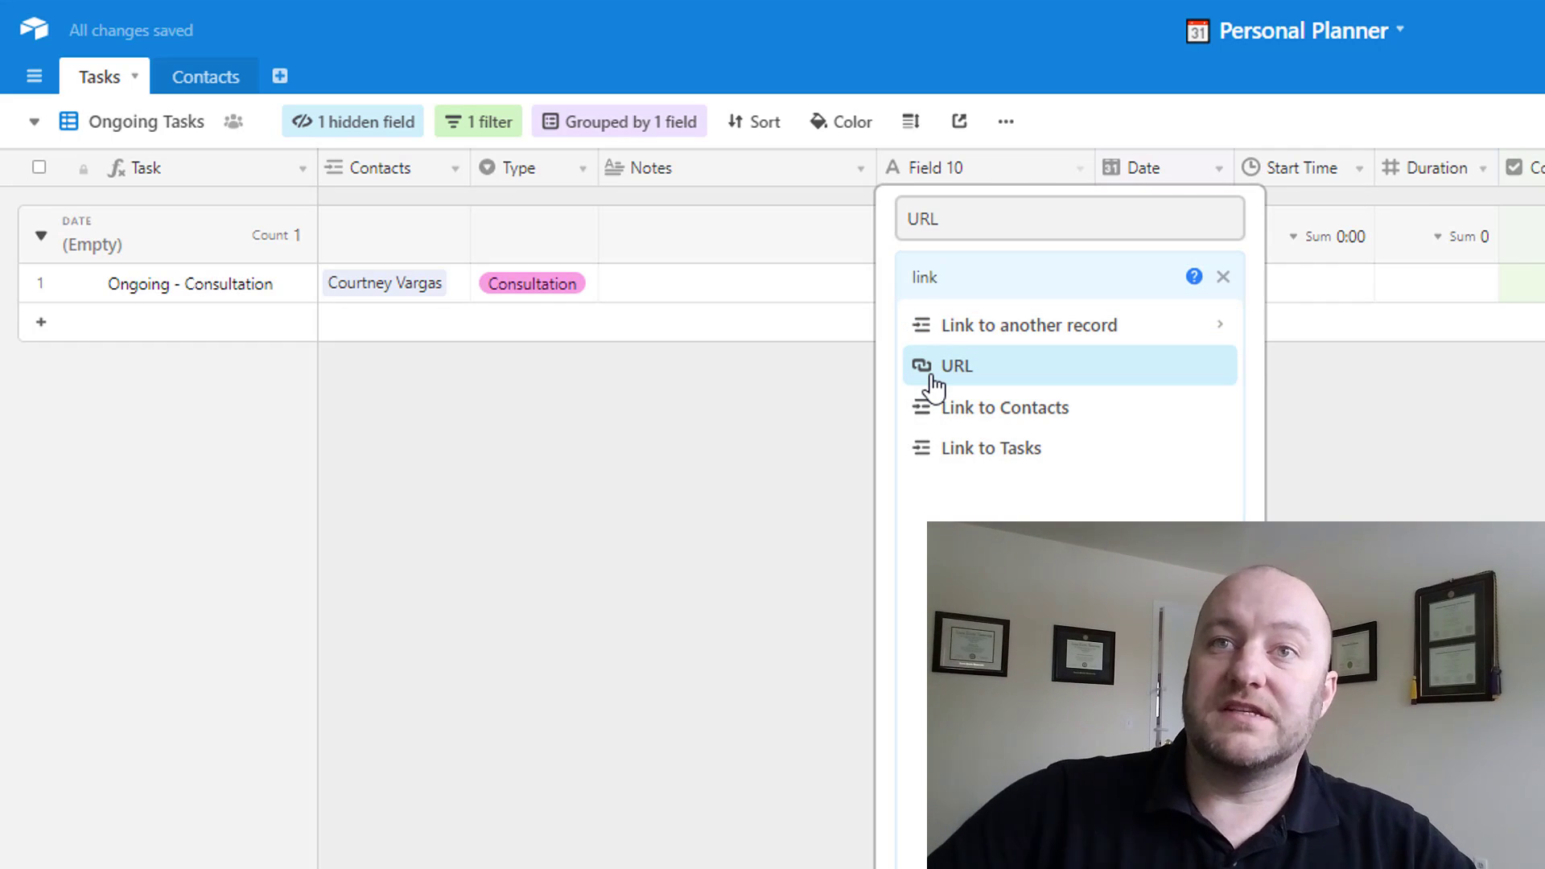
left_click(933, 378)
left_click(1203, 393)
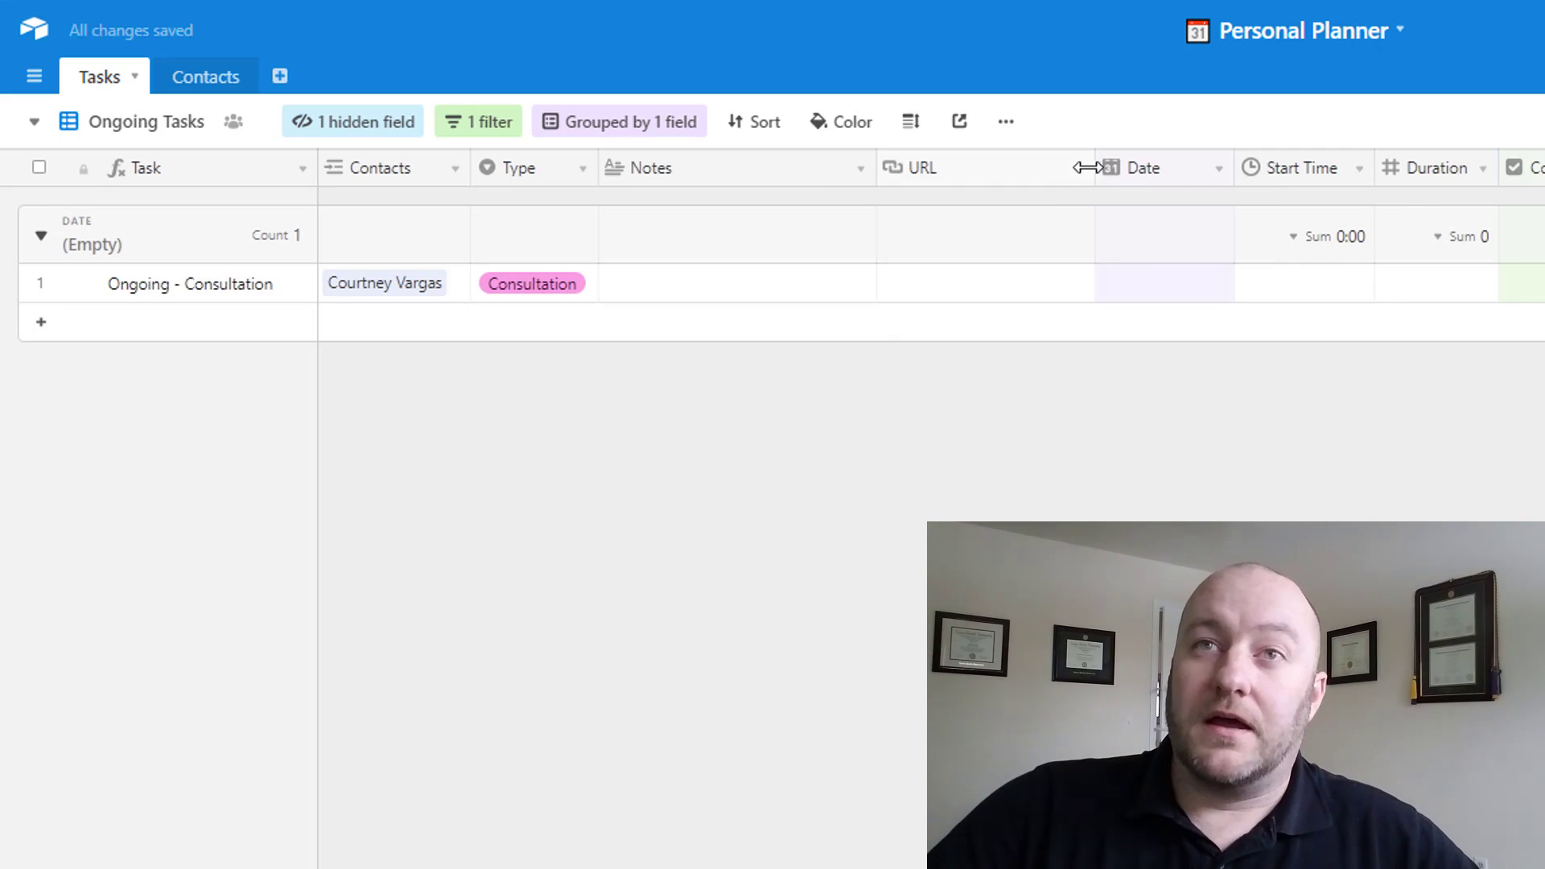
left_click_drag(1086, 168, 1059, 167)
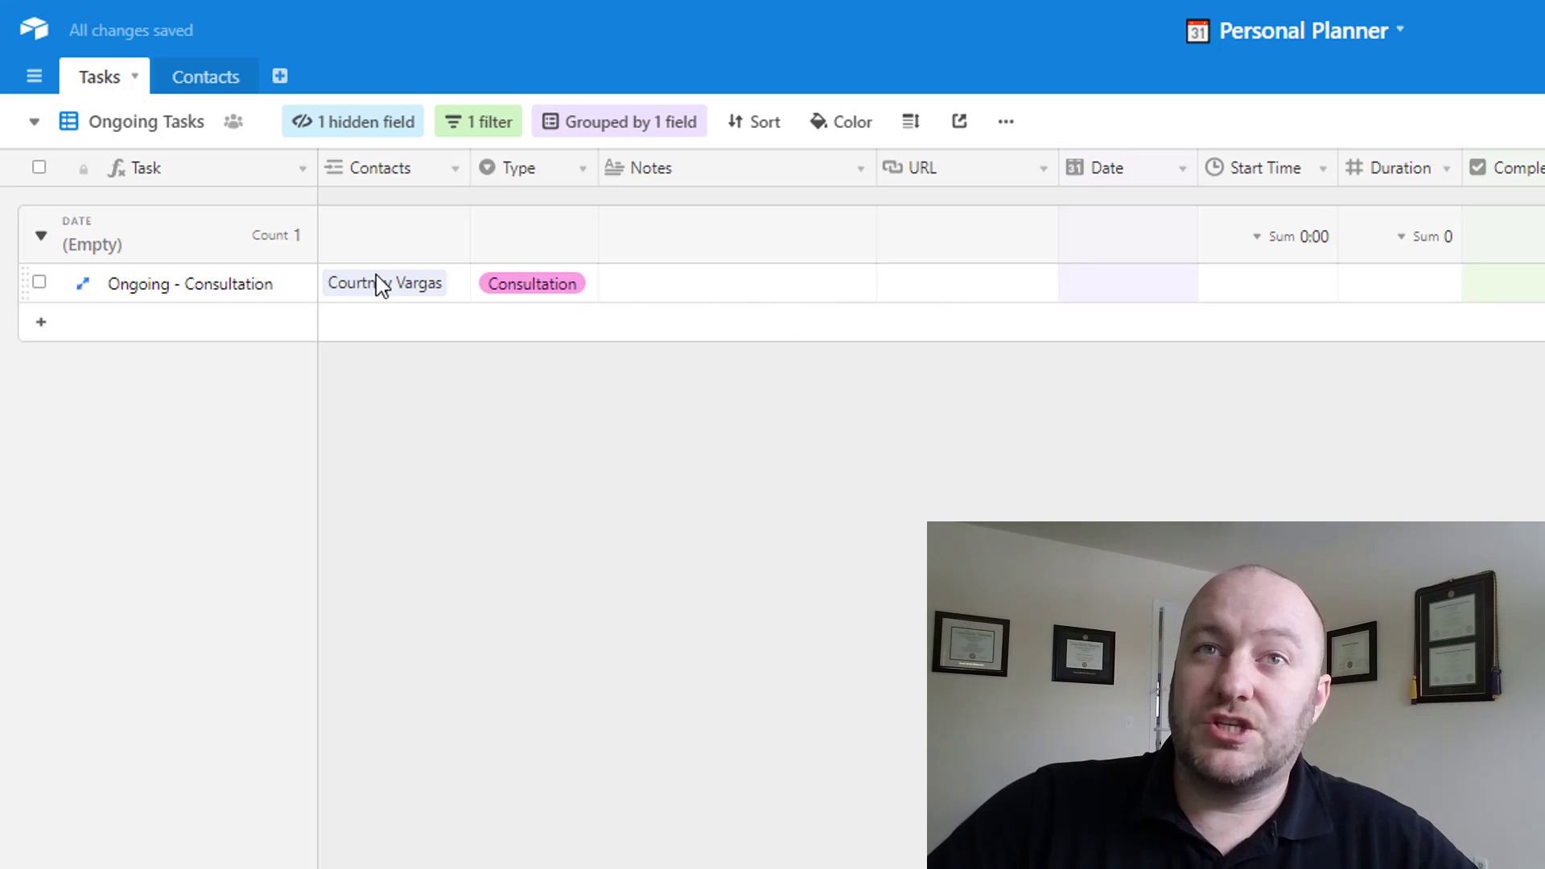
left_click(905, 291)
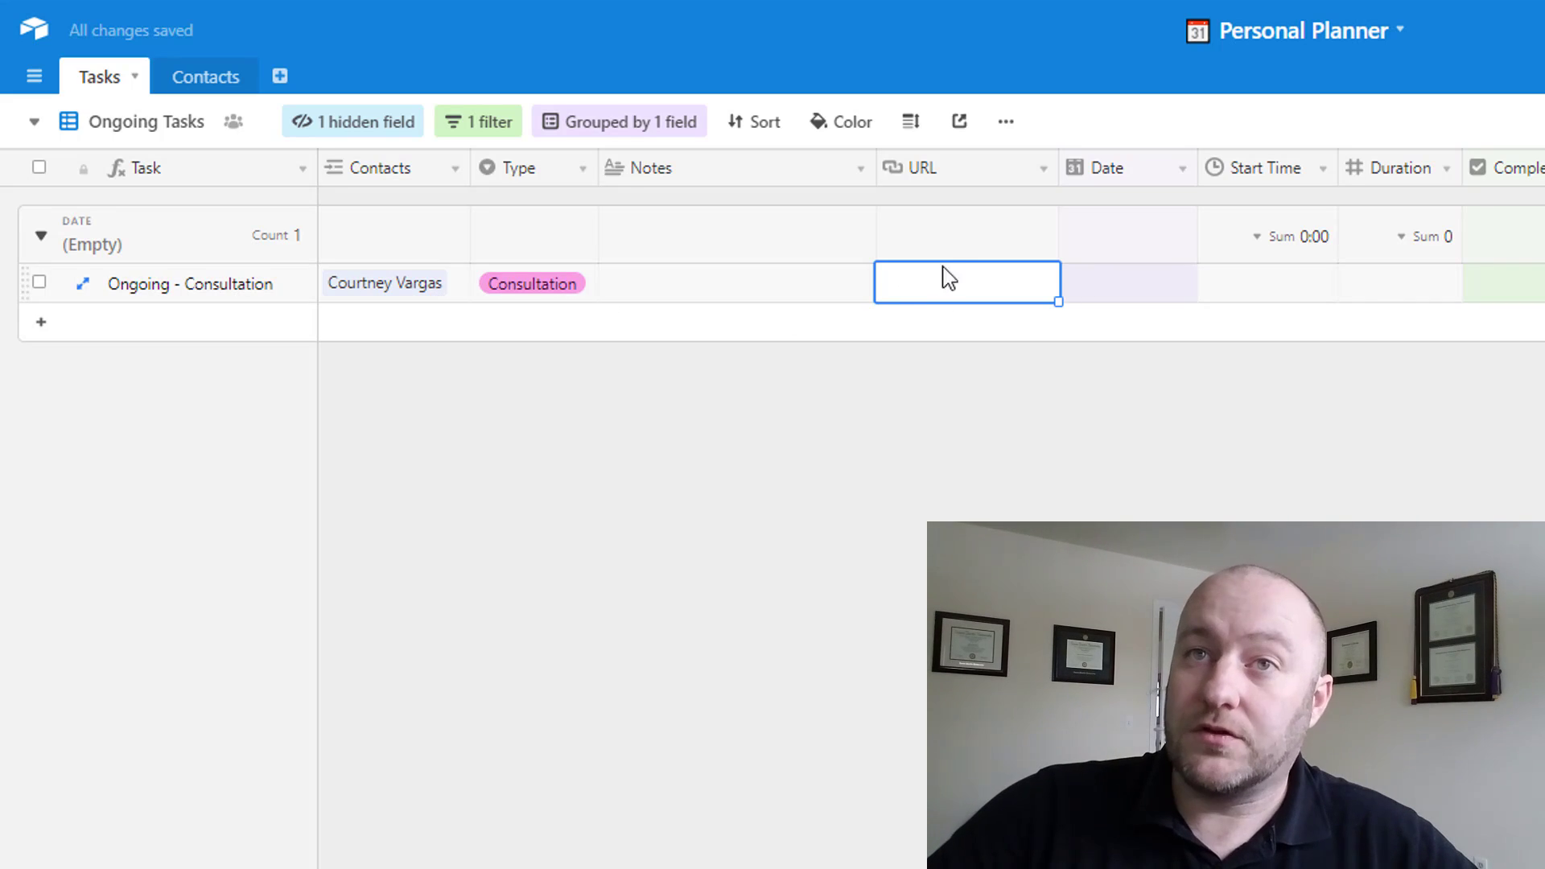
Step: Add an Attachment field named 'Files' right after URL and make its column narrower
left_click(1043, 168)
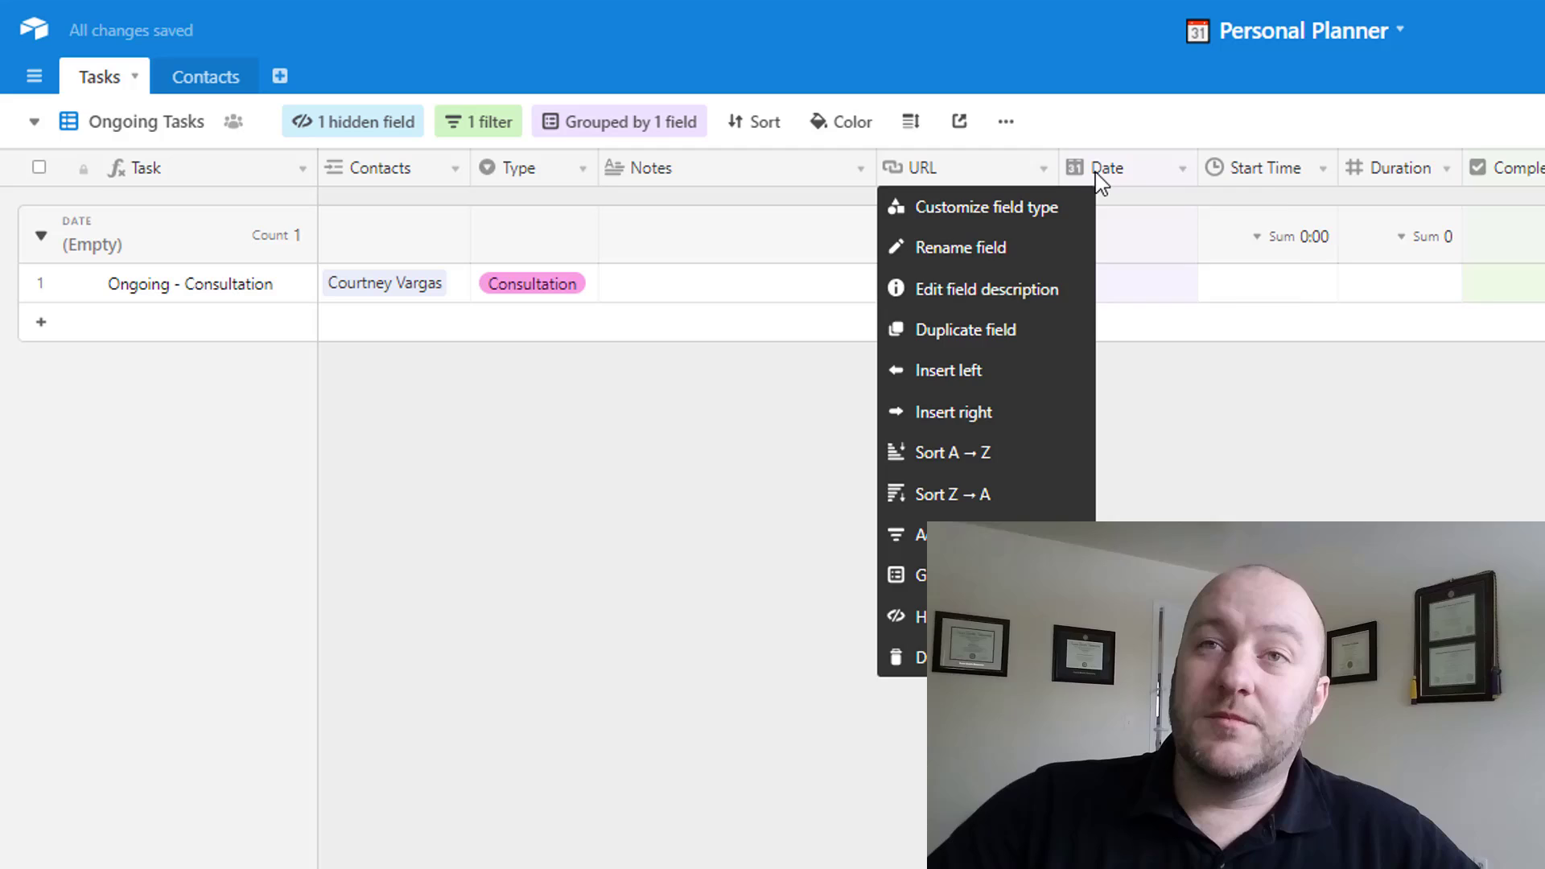
left_click(1129, 412)
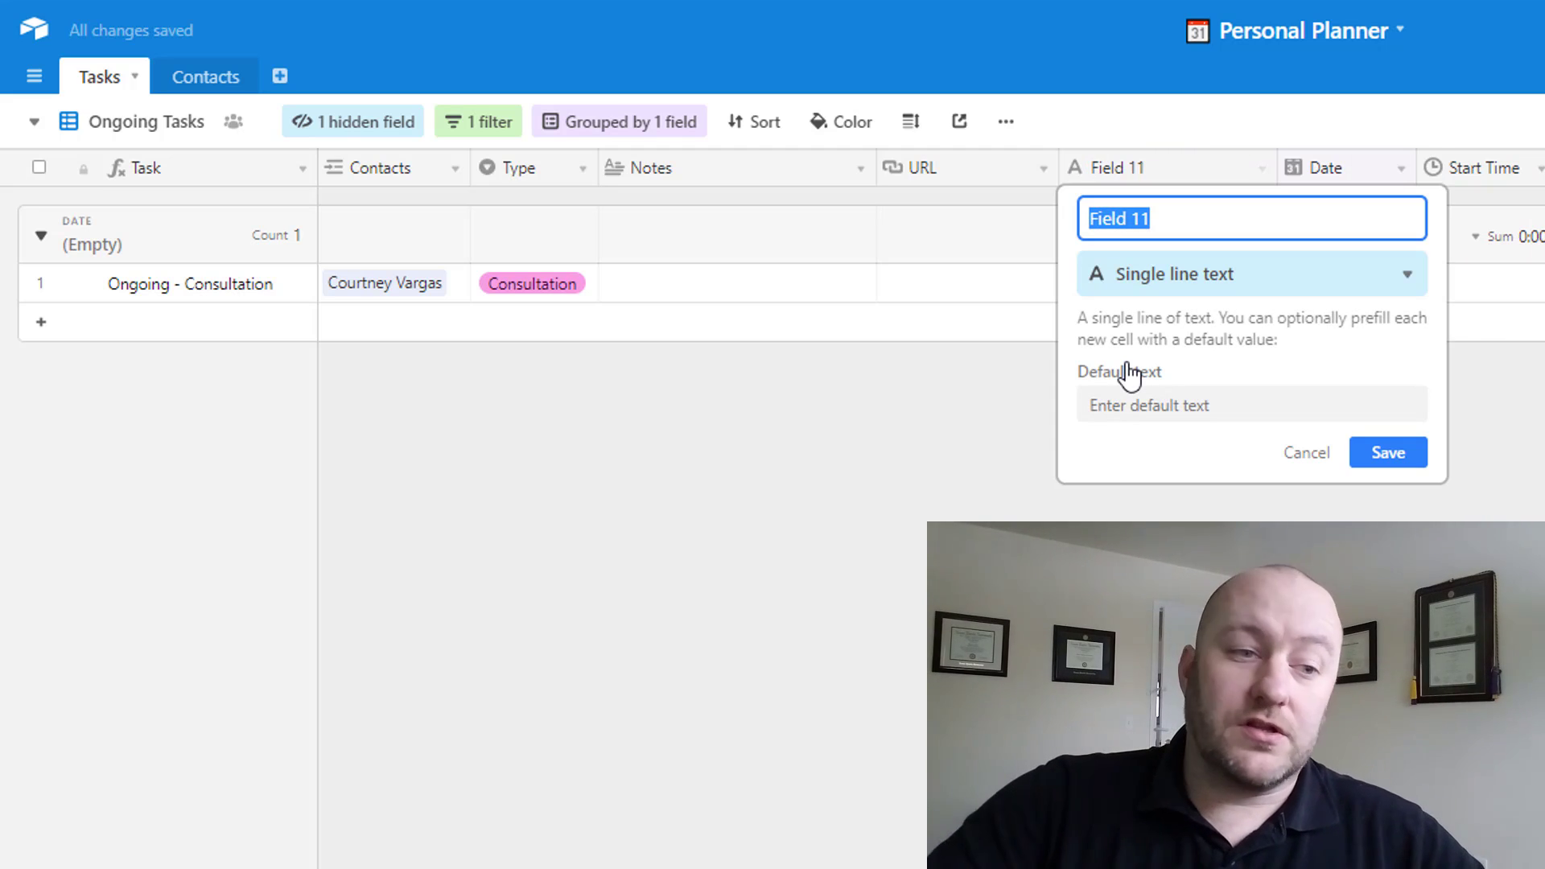
type("Files")
key("Tab")
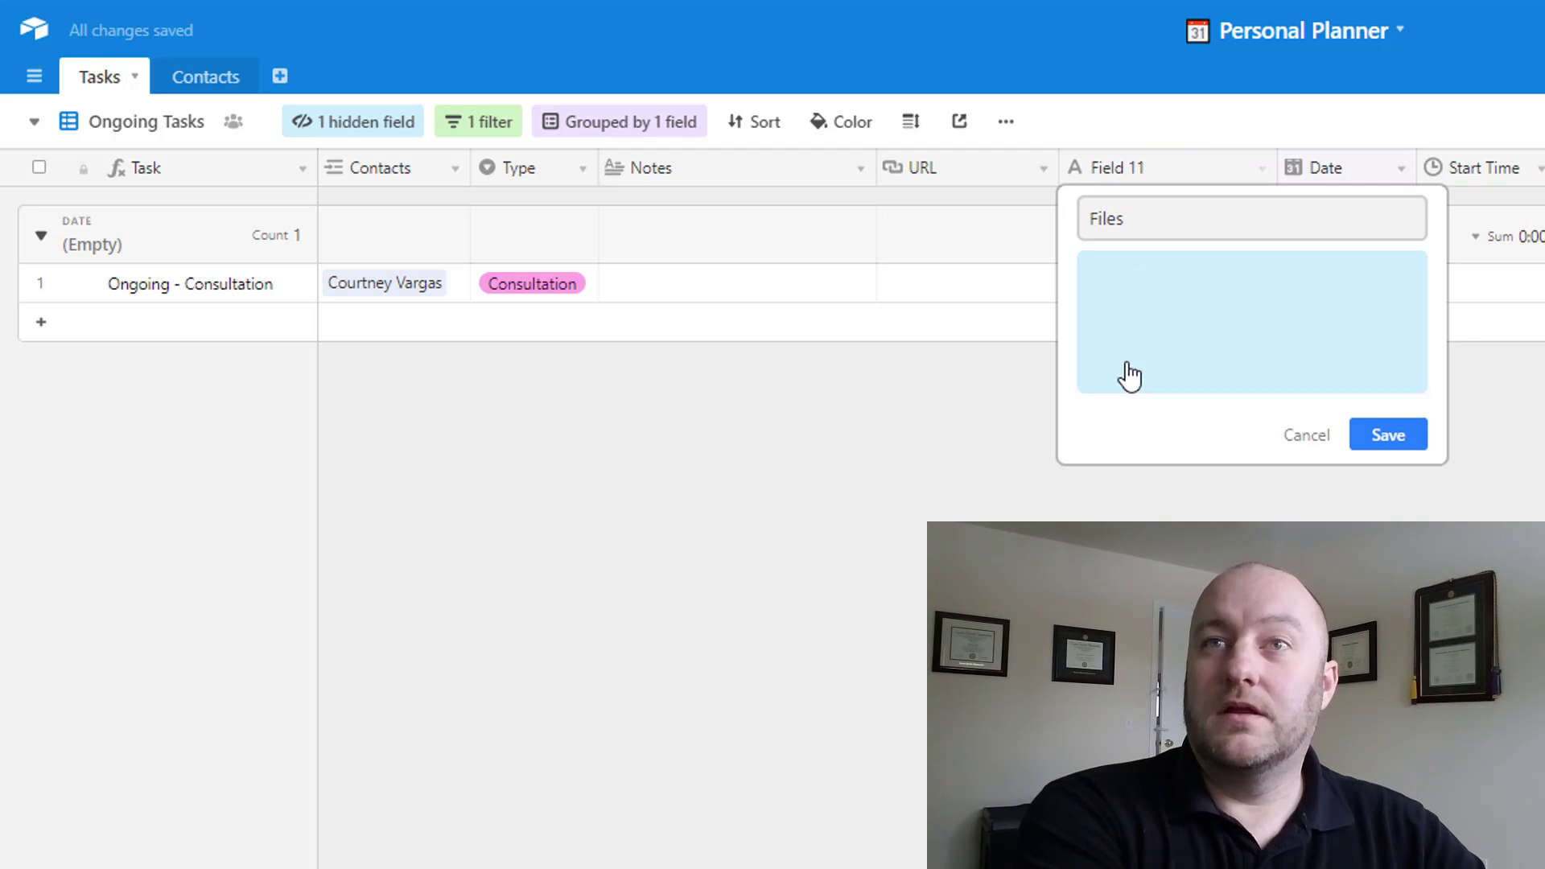
type("att")
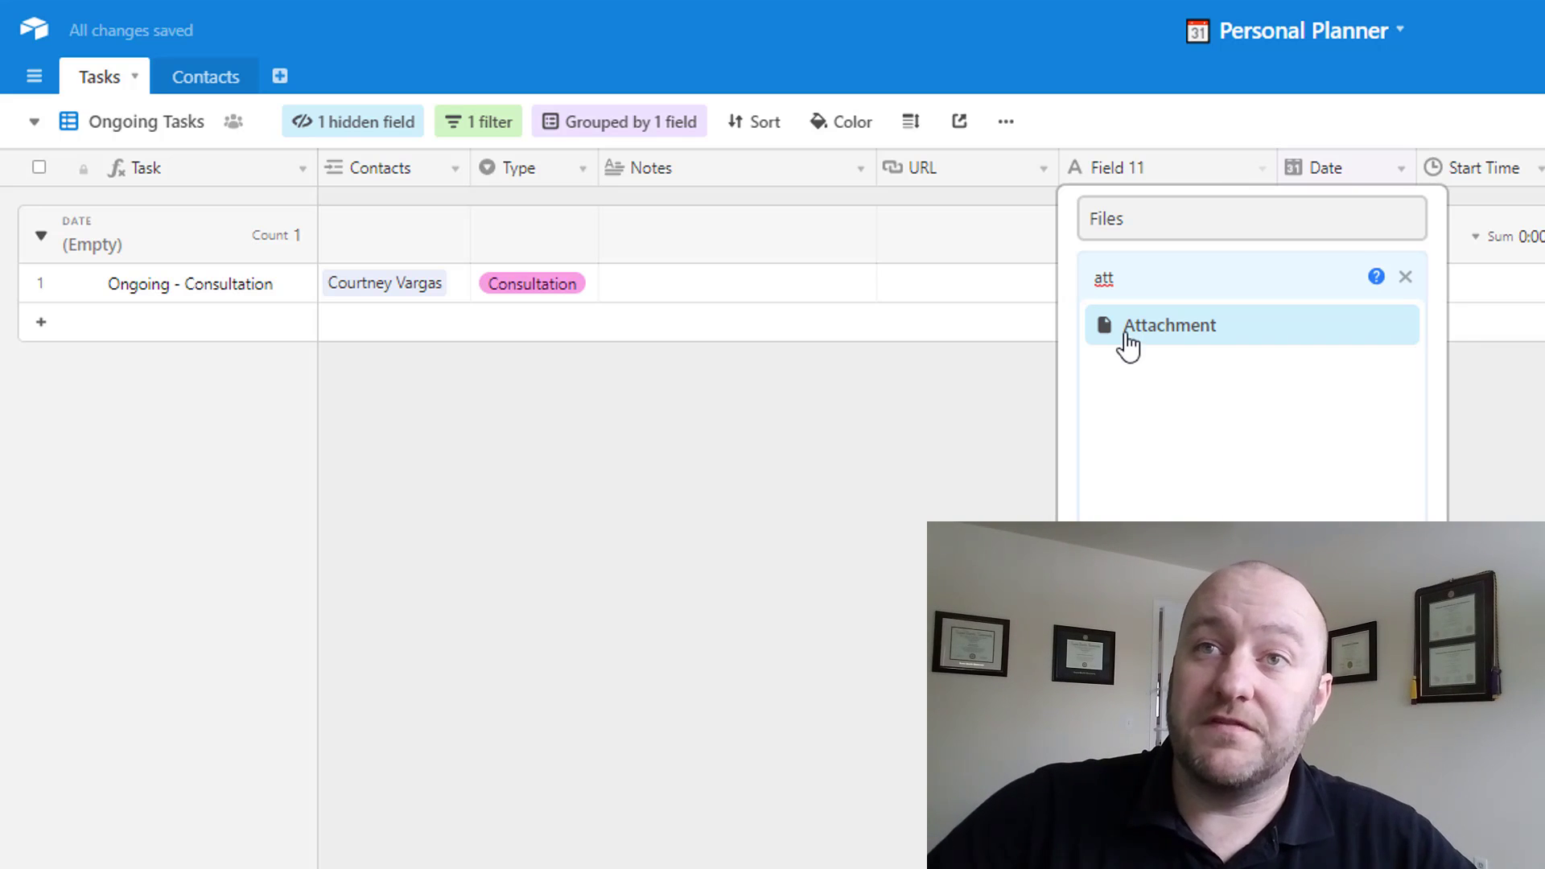
left_click(1126, 327)
left_click(1403, 417)
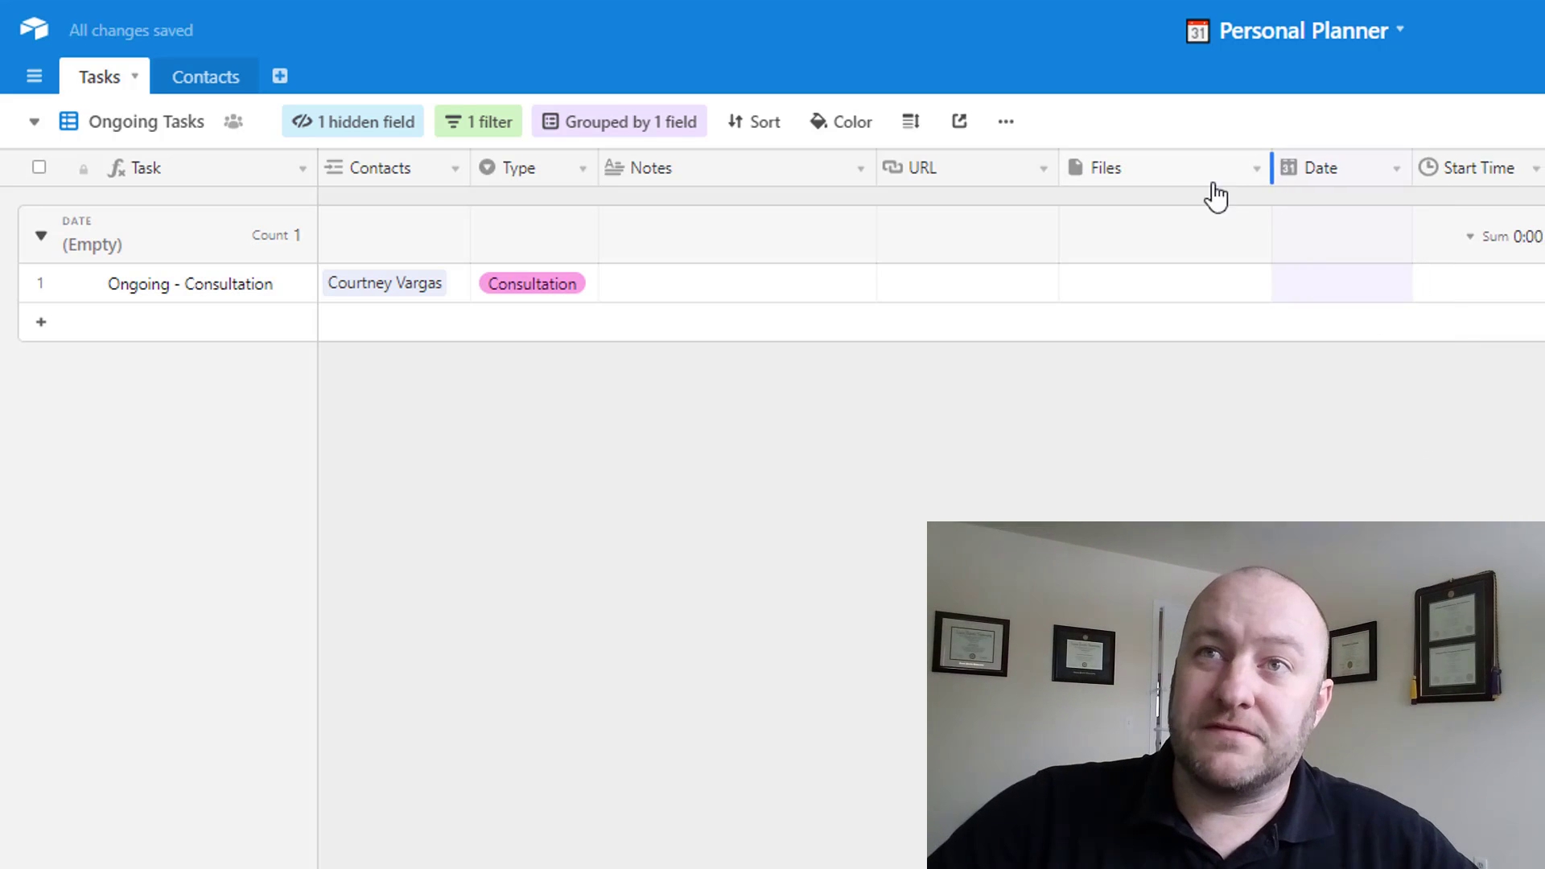
left_click_drag(1270, 169, 1155, 165)
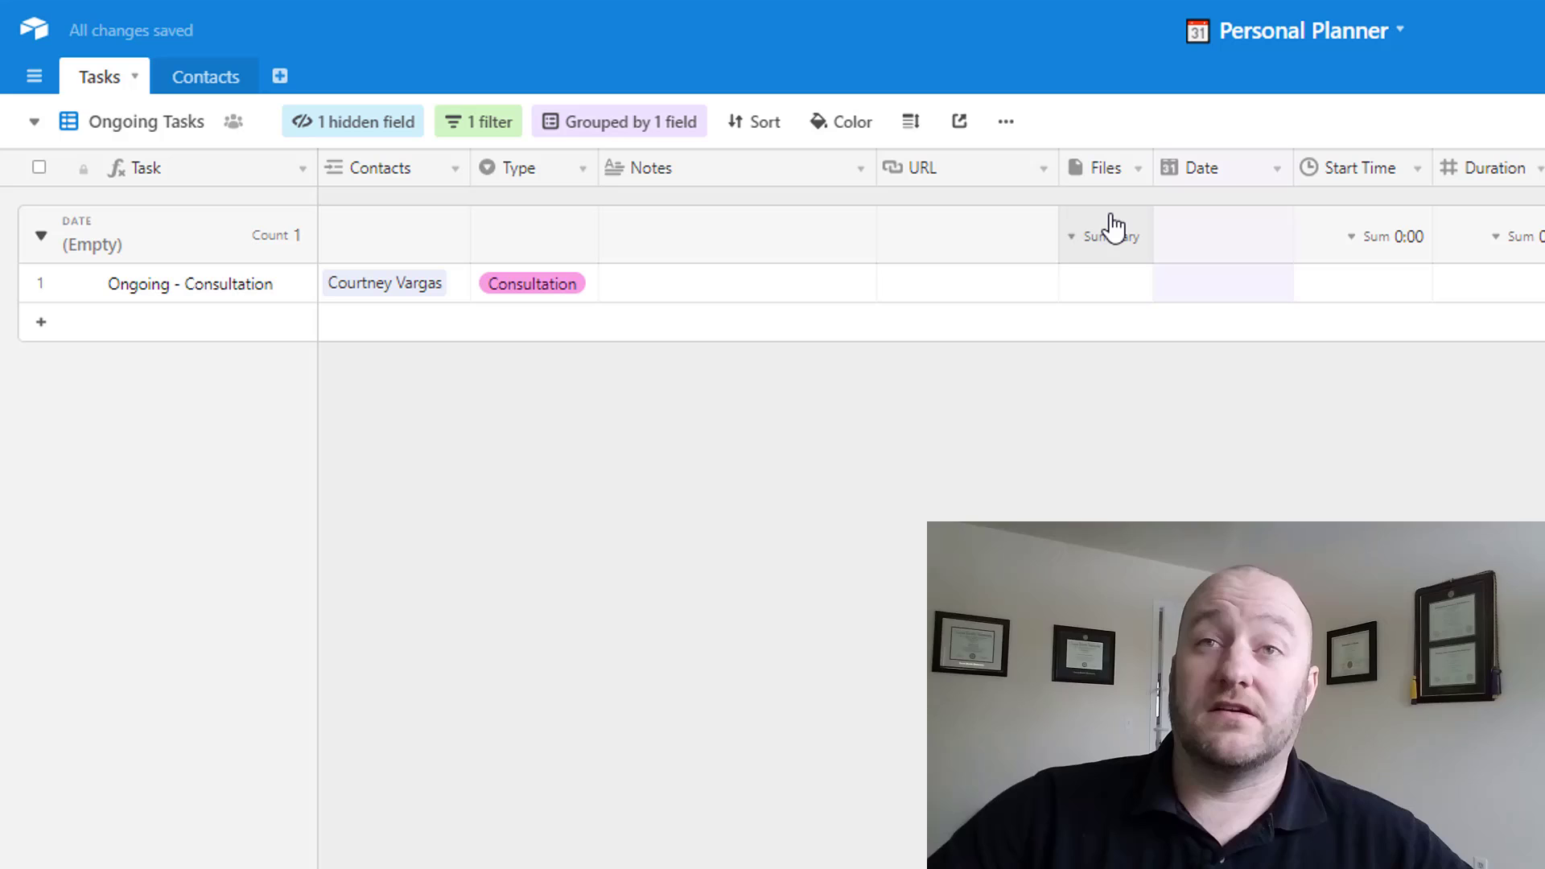
left_click(1094, 291)
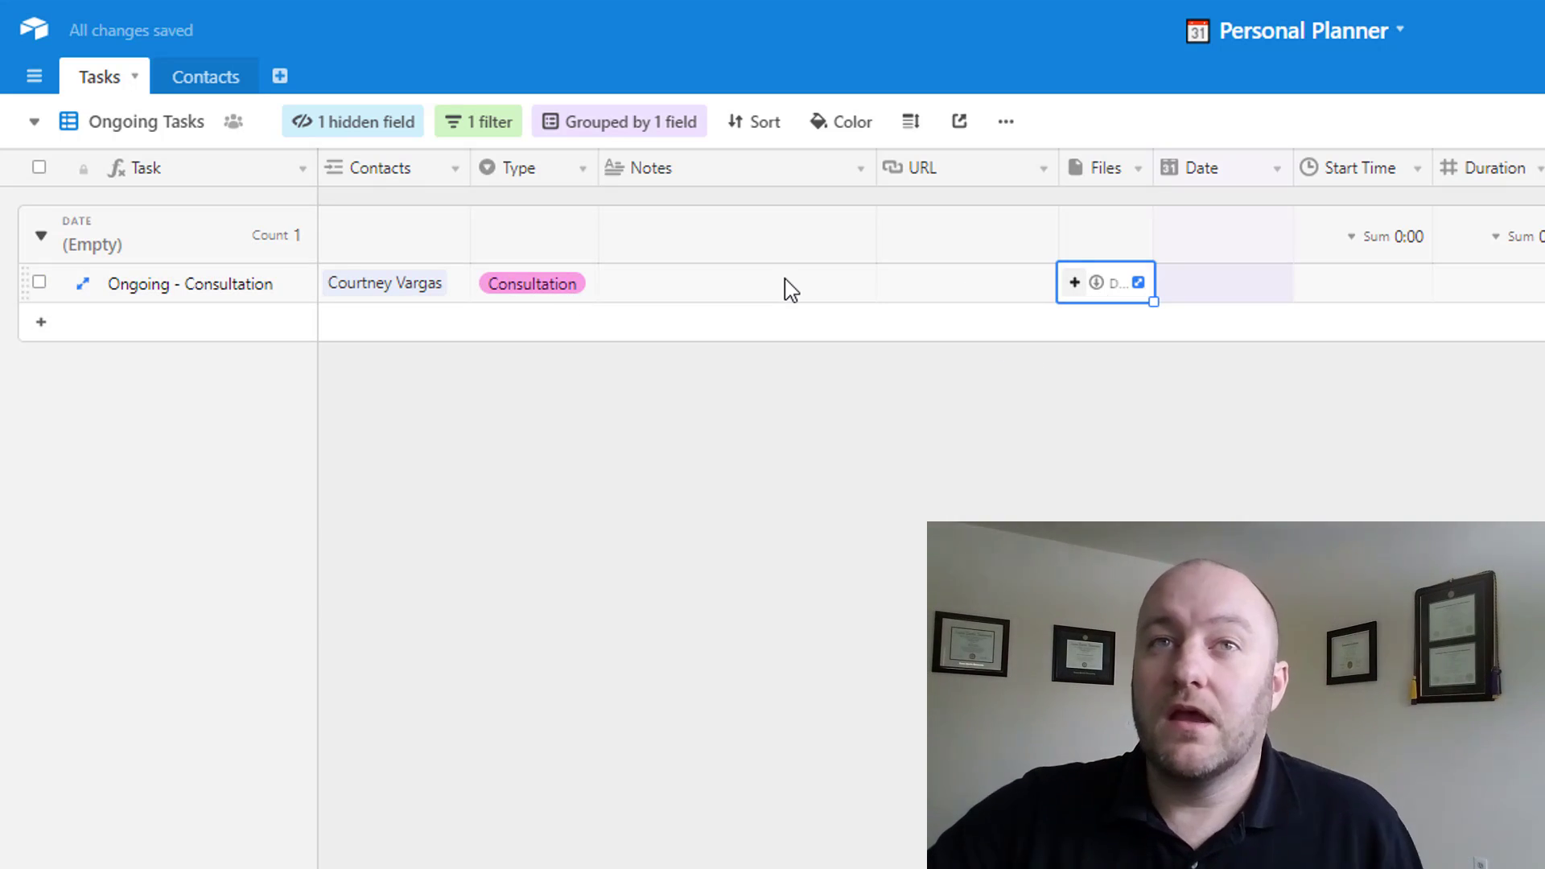
Step: Date the Consultation task 1/10/2019 and enter a 10:00 start time
left_click(1216, 292)
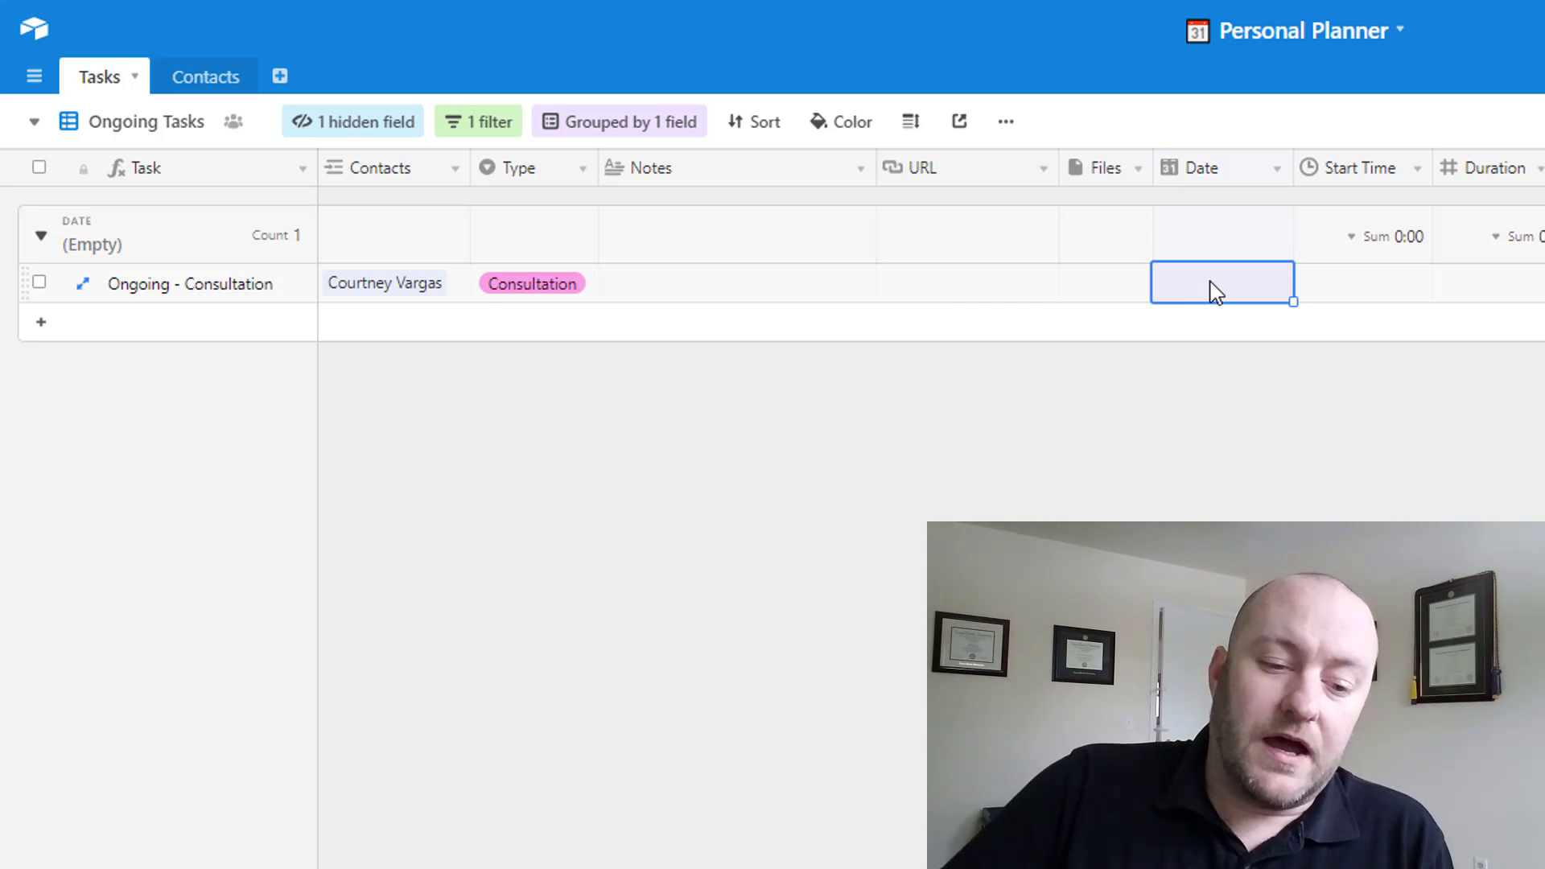
left_click(1214, 292)
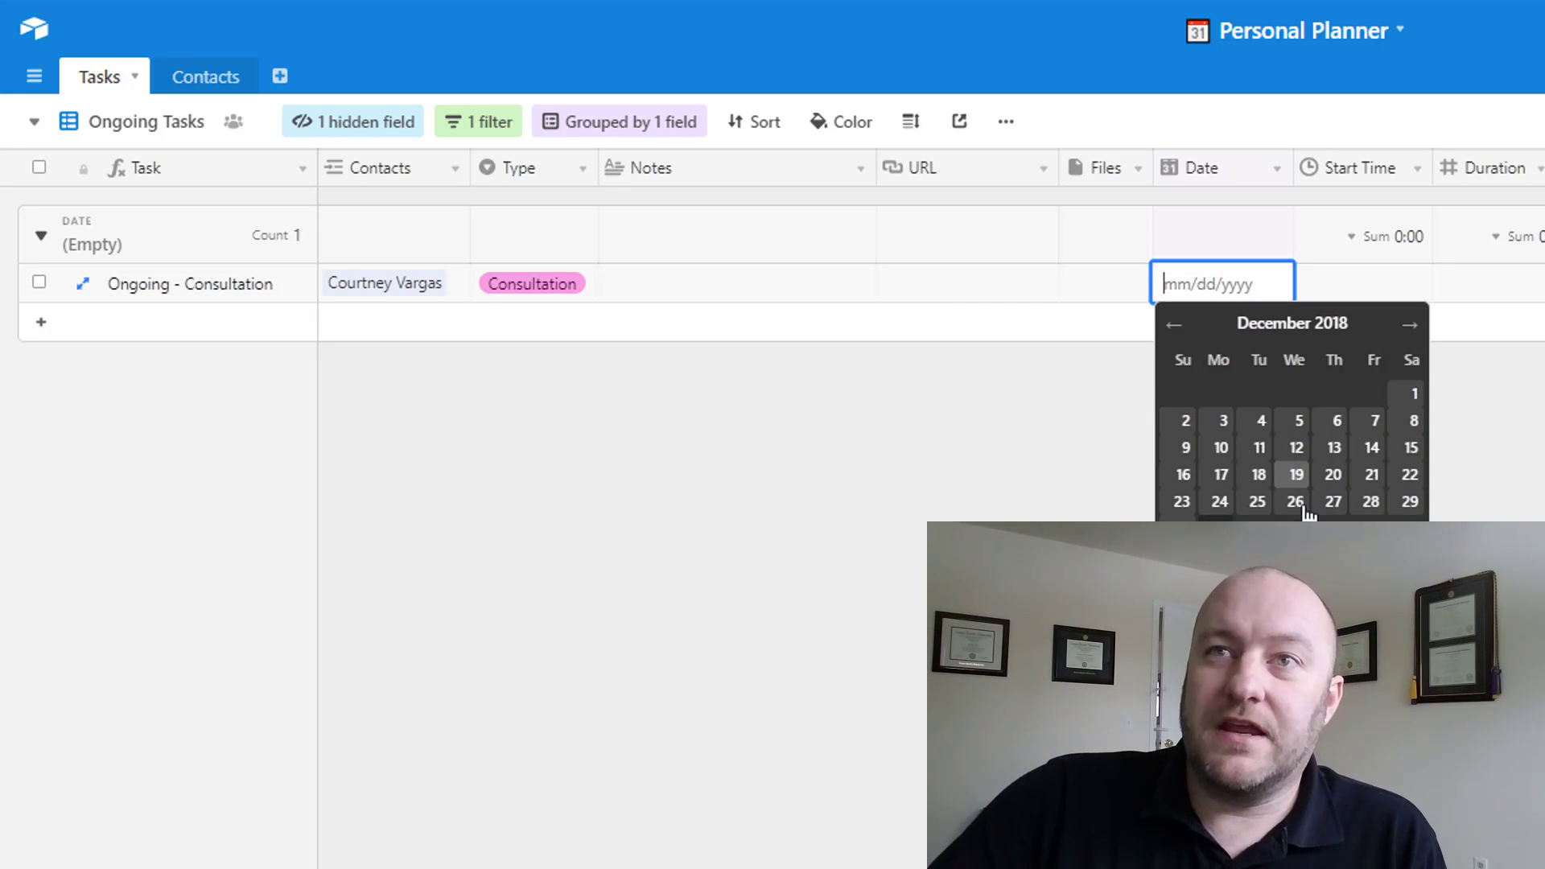
left_click(1407, 325)
left_click(1334, 422)
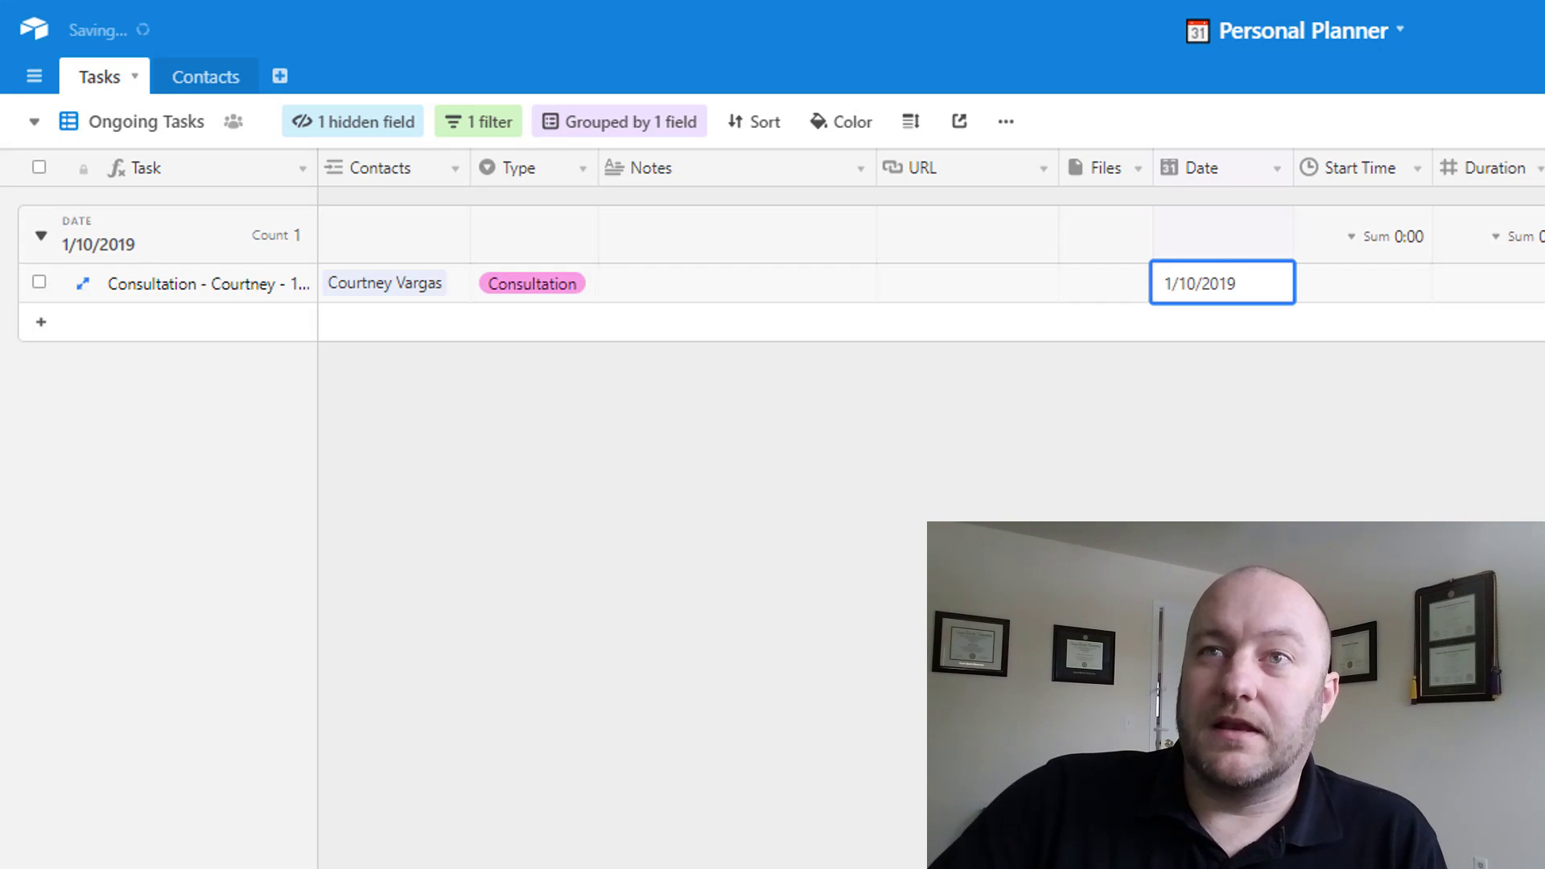
left_click(1271, 246)
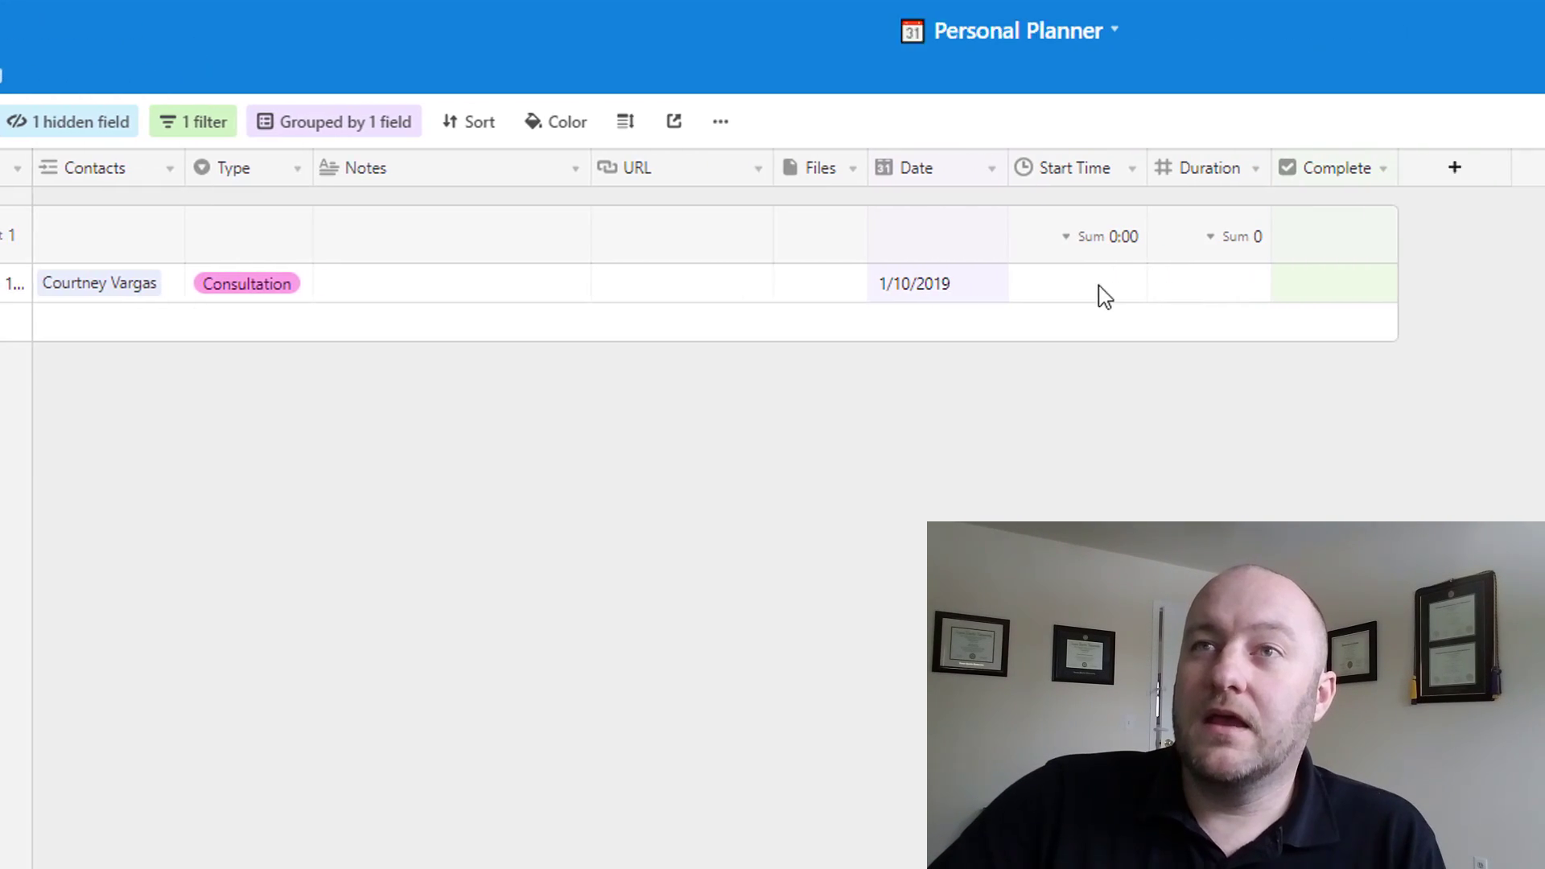
left_click(1389, 294)
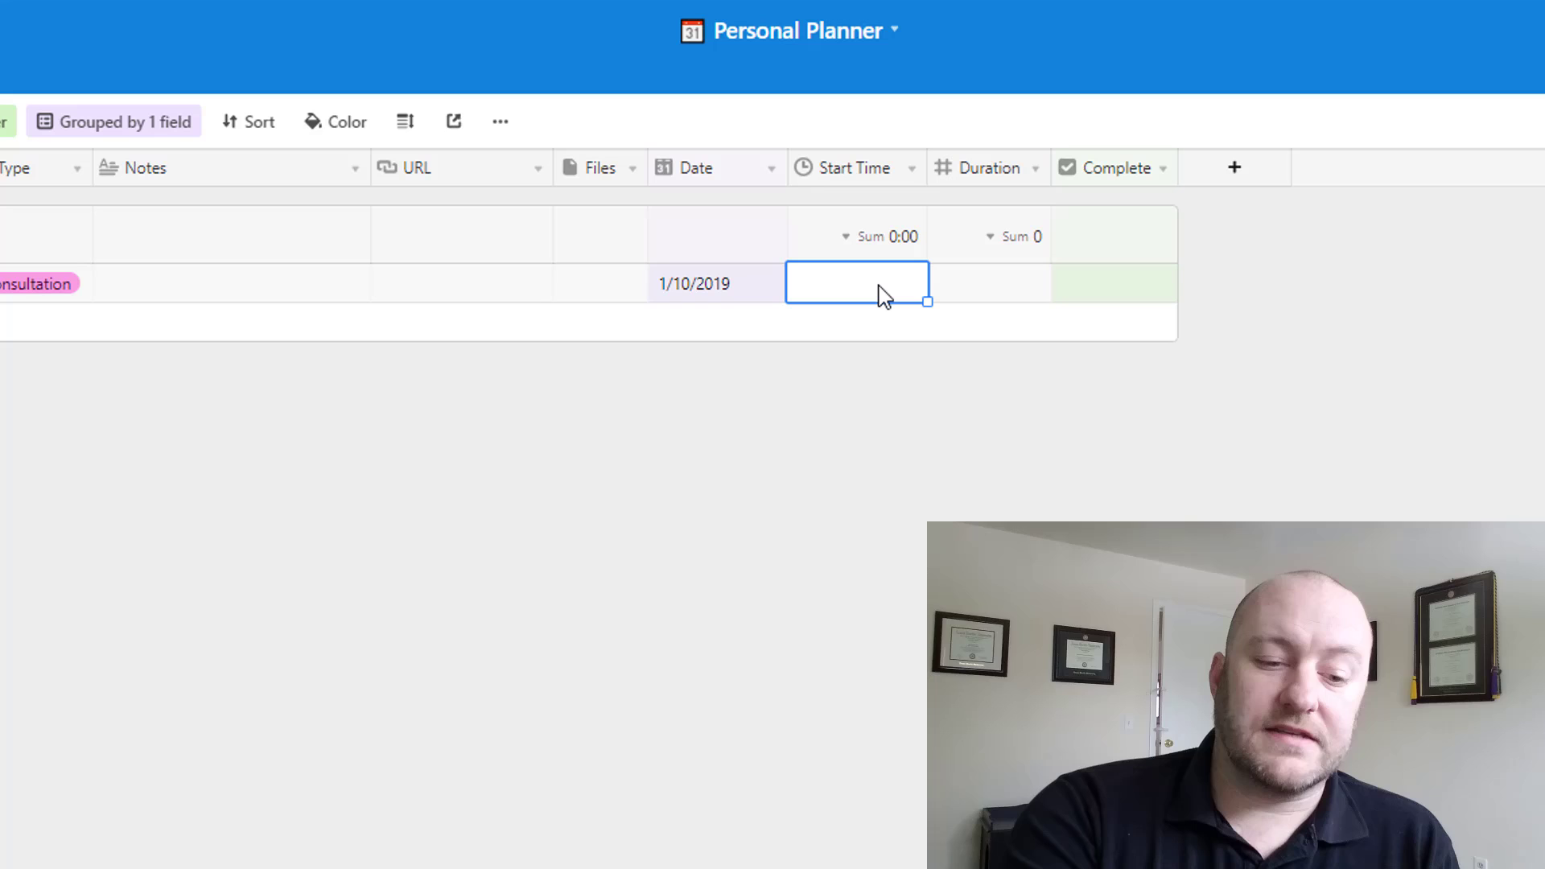
type("10")
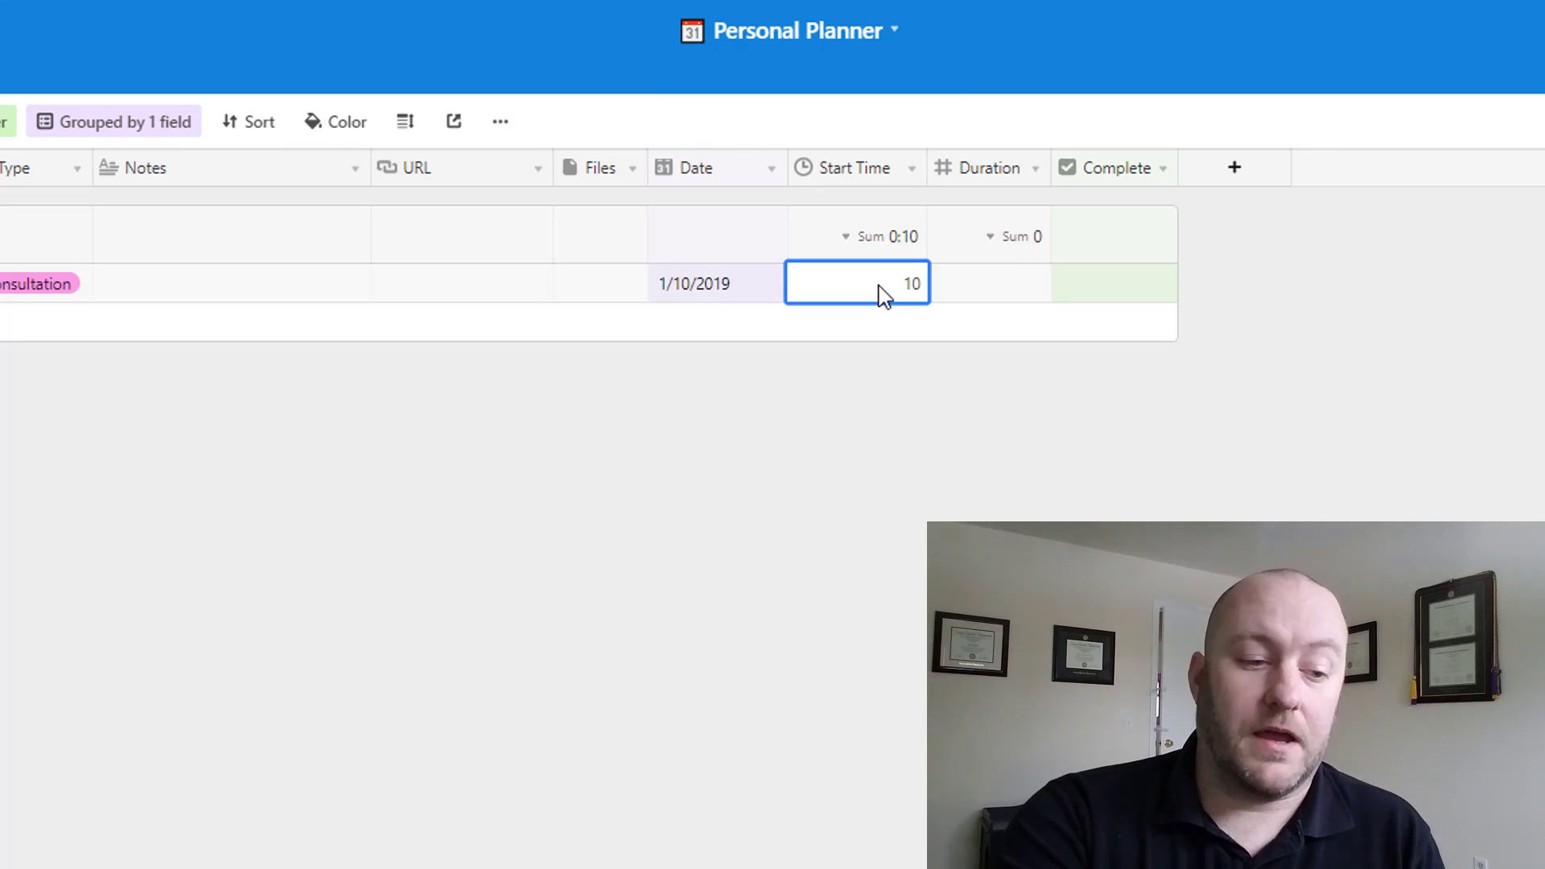
type(":00")
Step: Commit the 10:00 start time and set the consultation's Duration to 30
key("Tab")
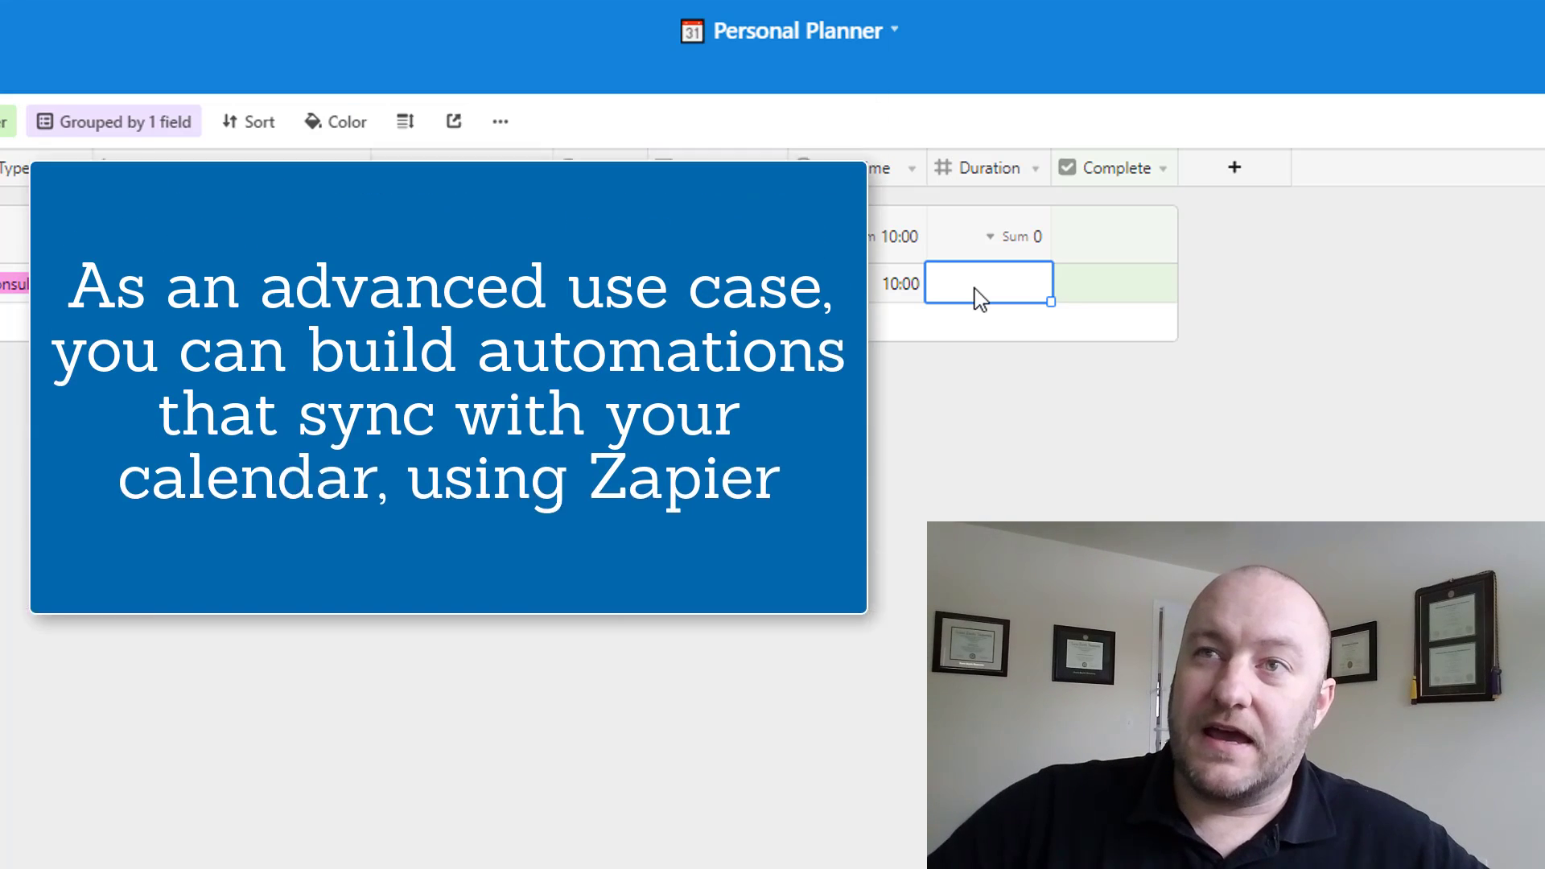
type("30")
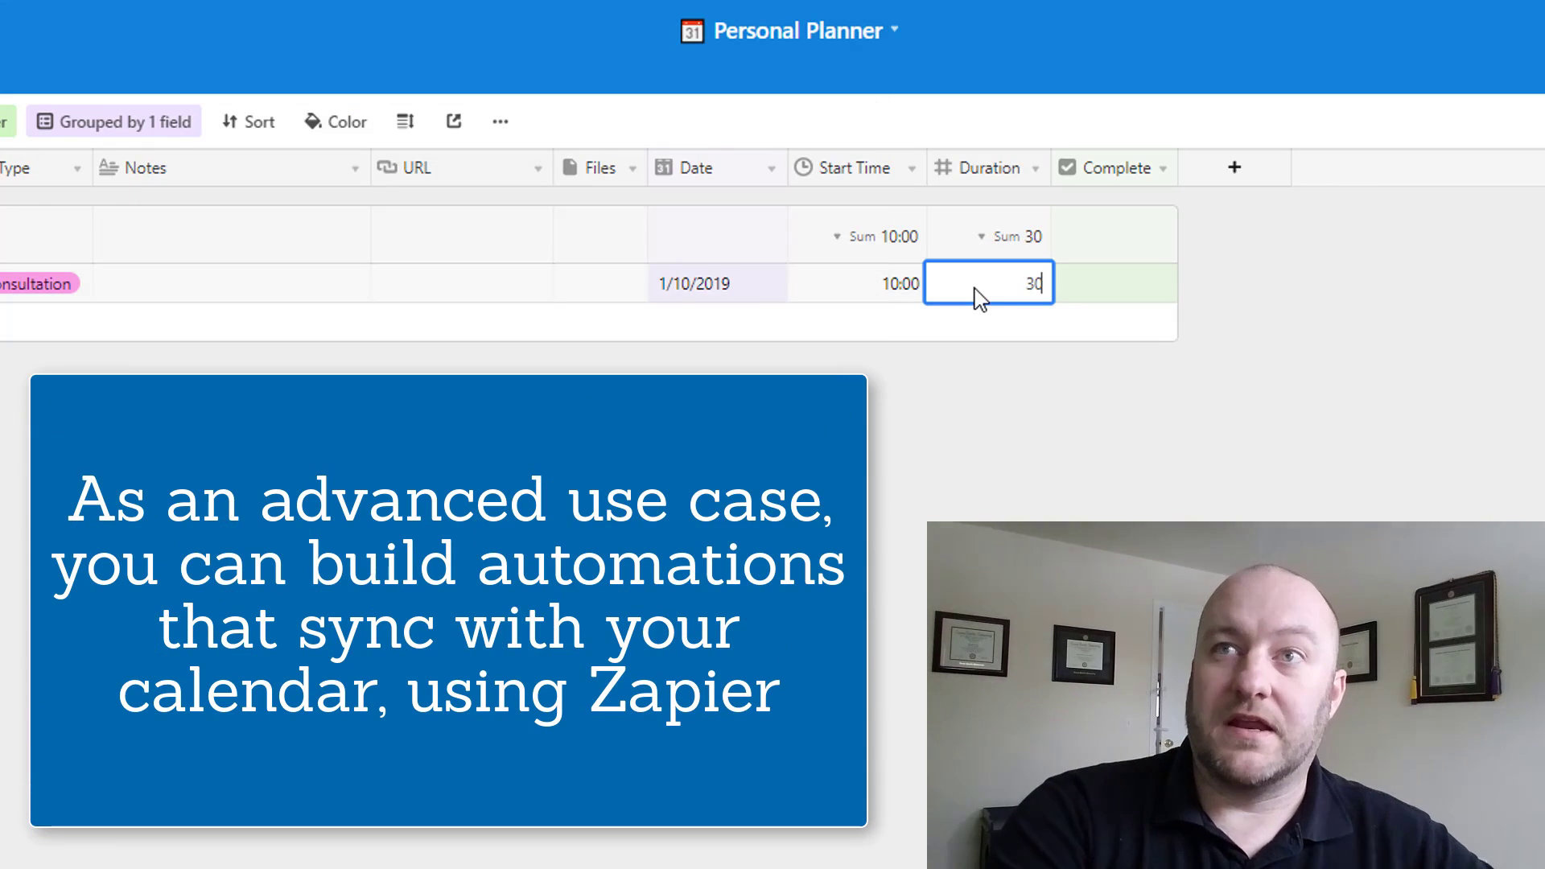
key("Tab")
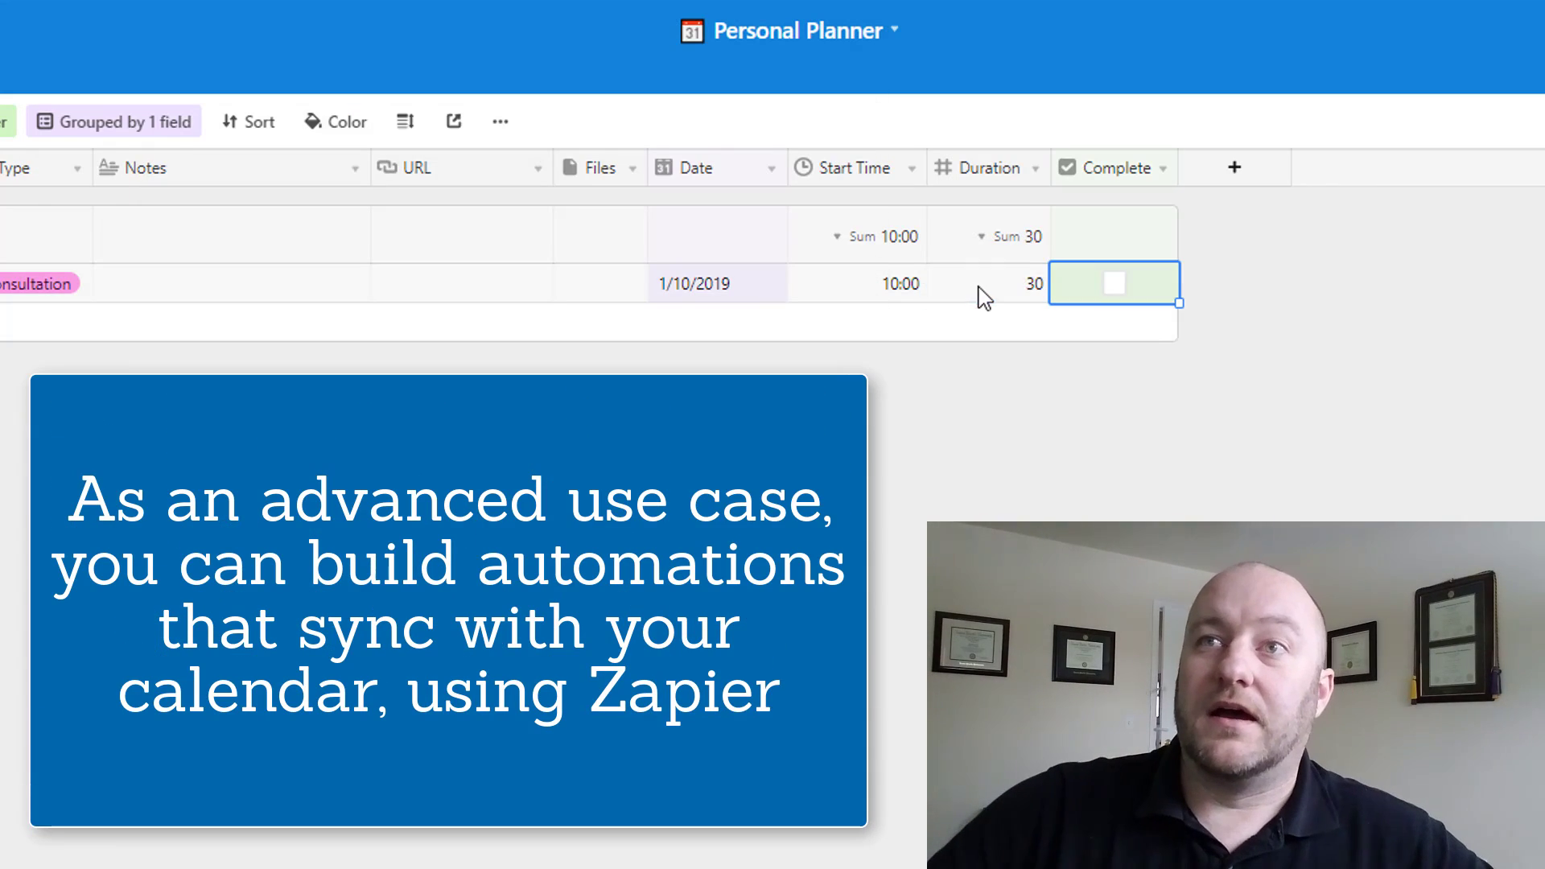
Step: Set the Duration and Start Time summary footers to None and slightly widen Start Time
left_click(1007, 254)
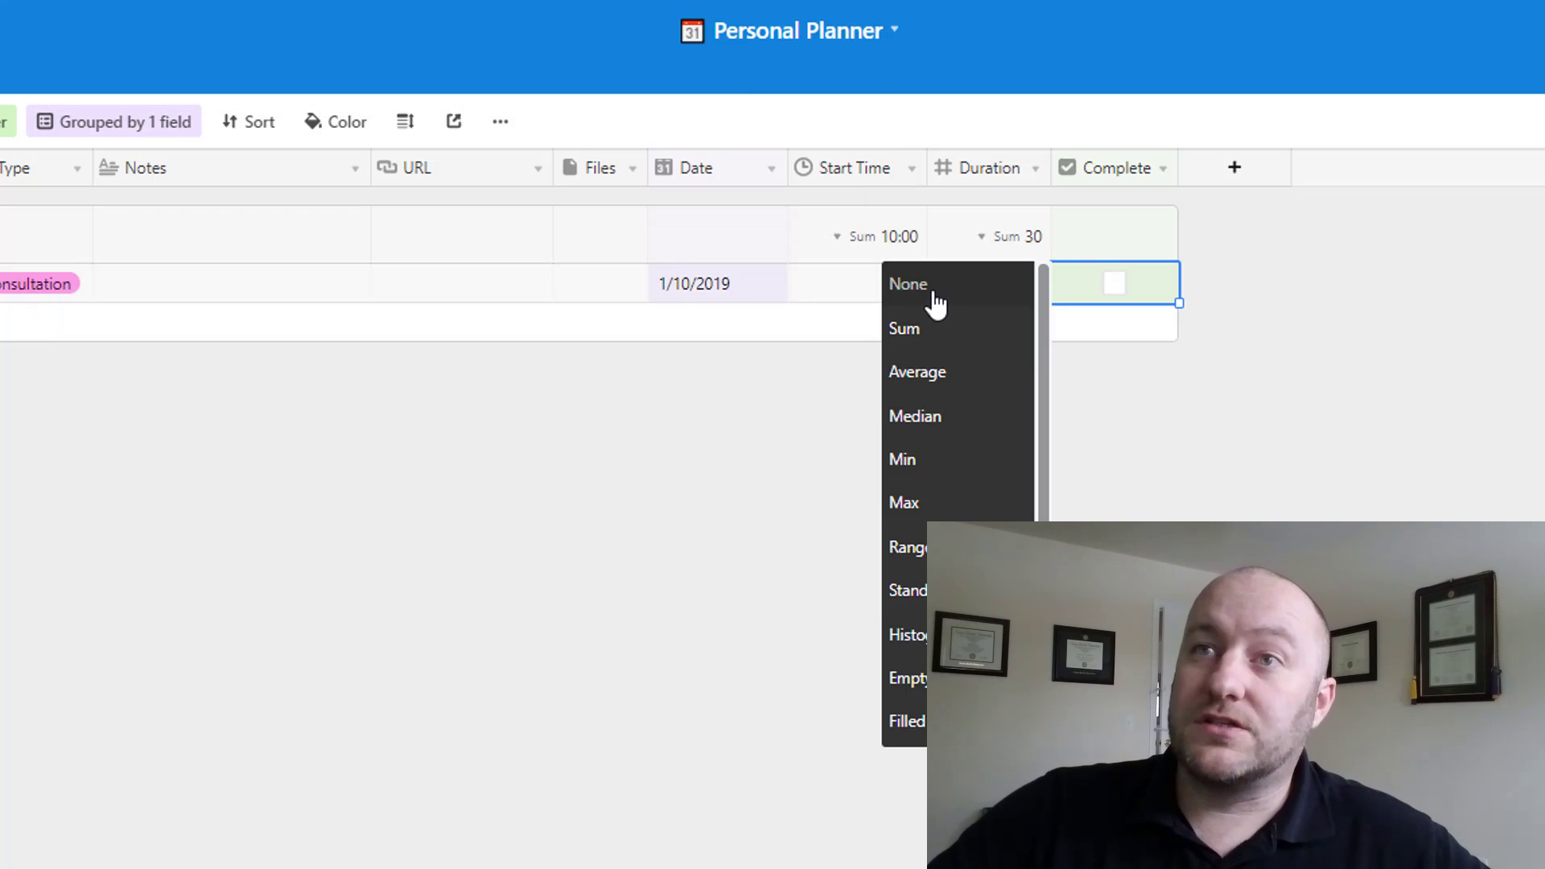
left_click(926, 291)
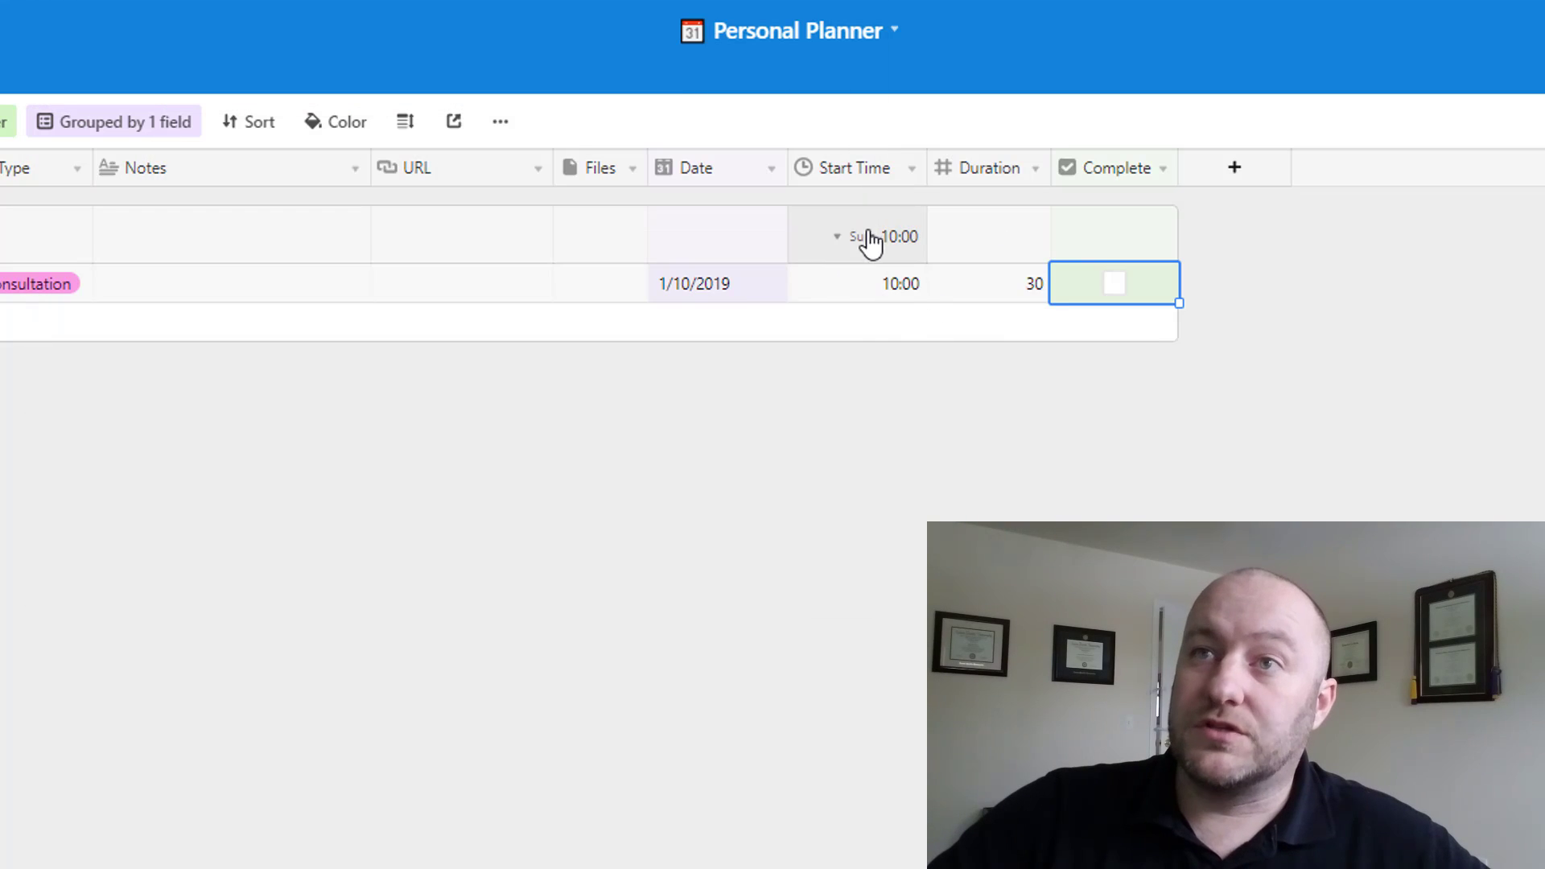
left_click(869, 242)
left_click(861, 282)
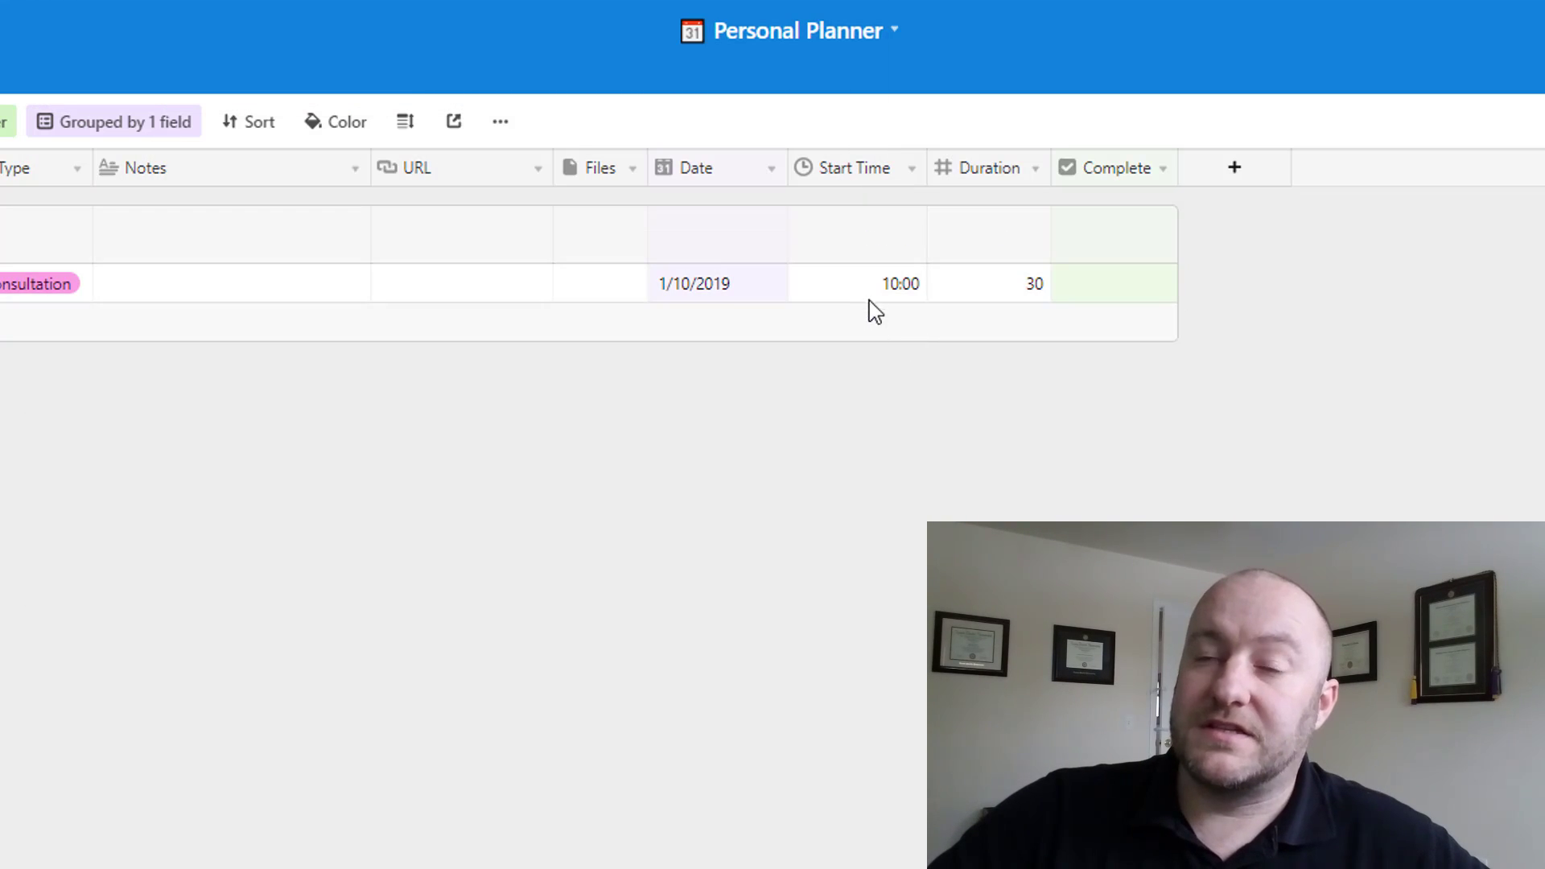
left_click(869, 291)
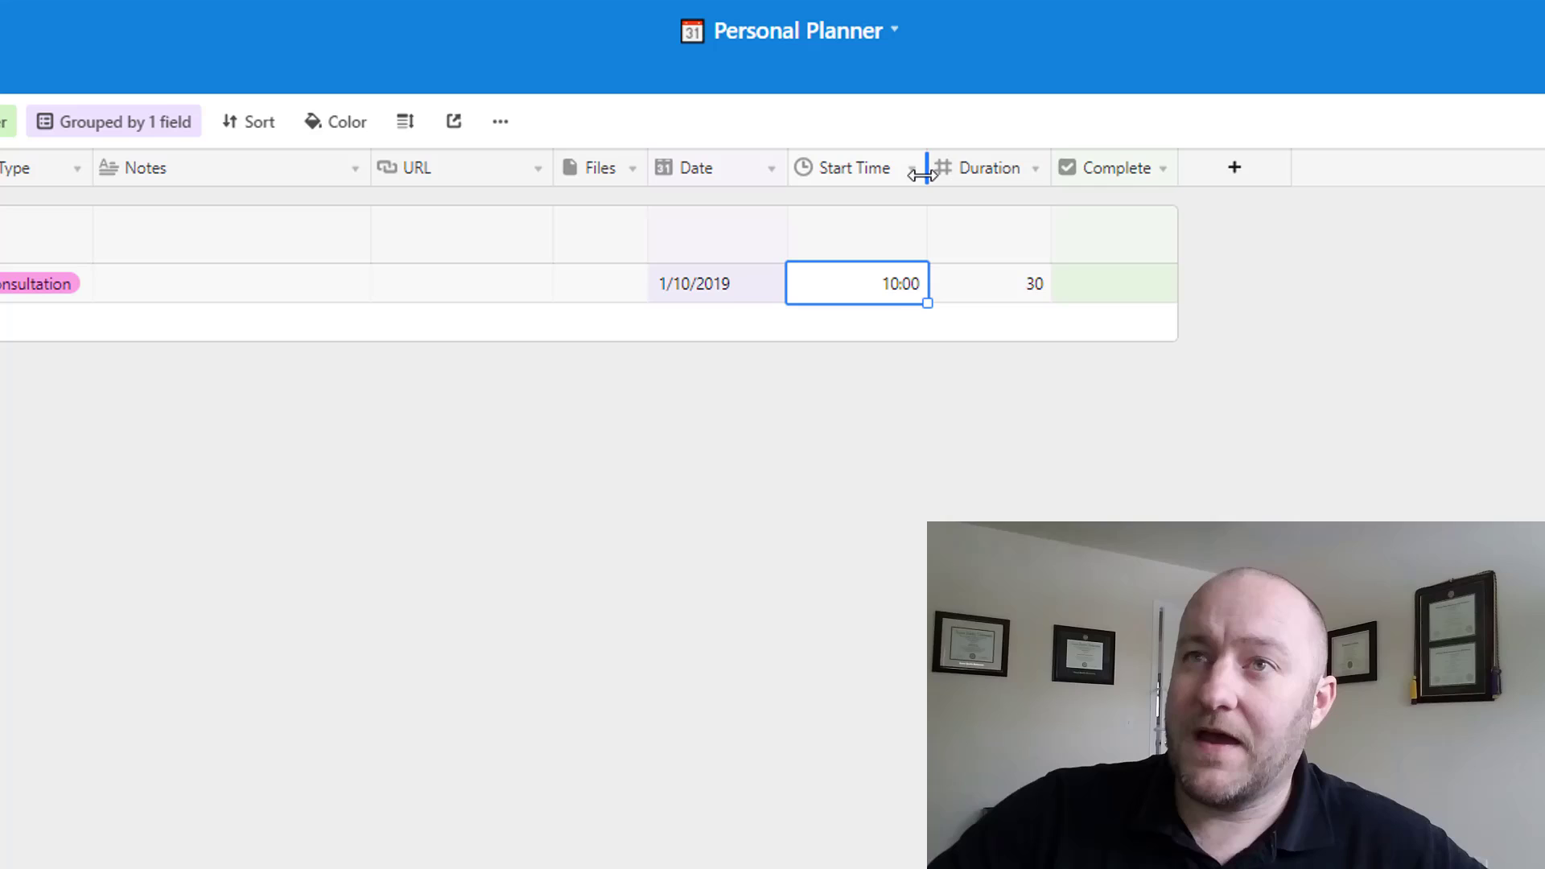
left_click_drag(922, 174, 924, 174)
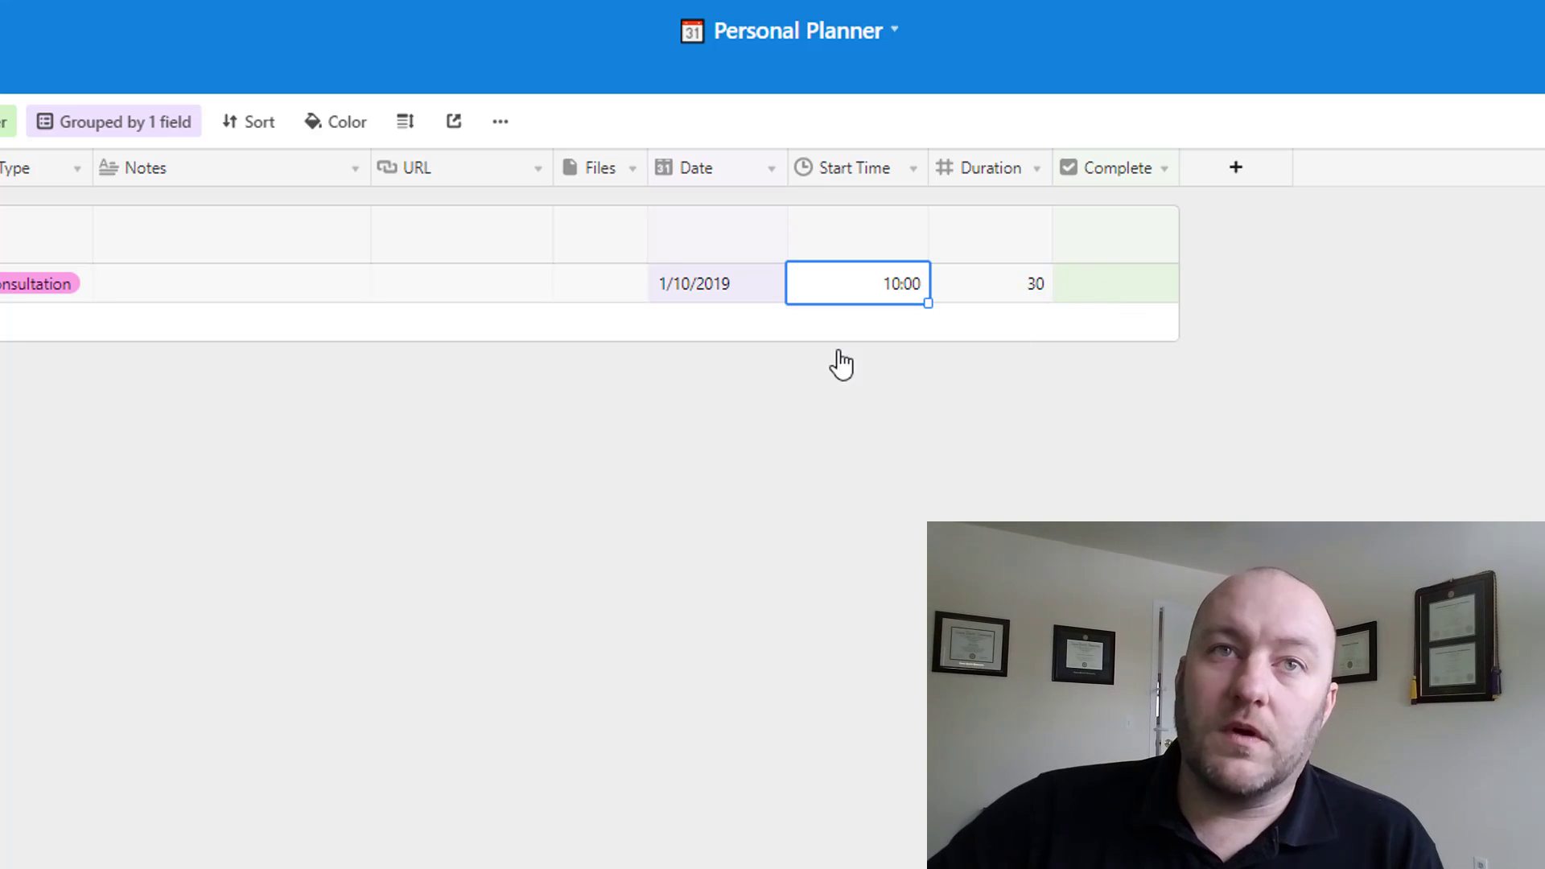
Step: Mark the consultation Complete, undo it, and open the Task field's options
scroll(214, 234, "left", 2)
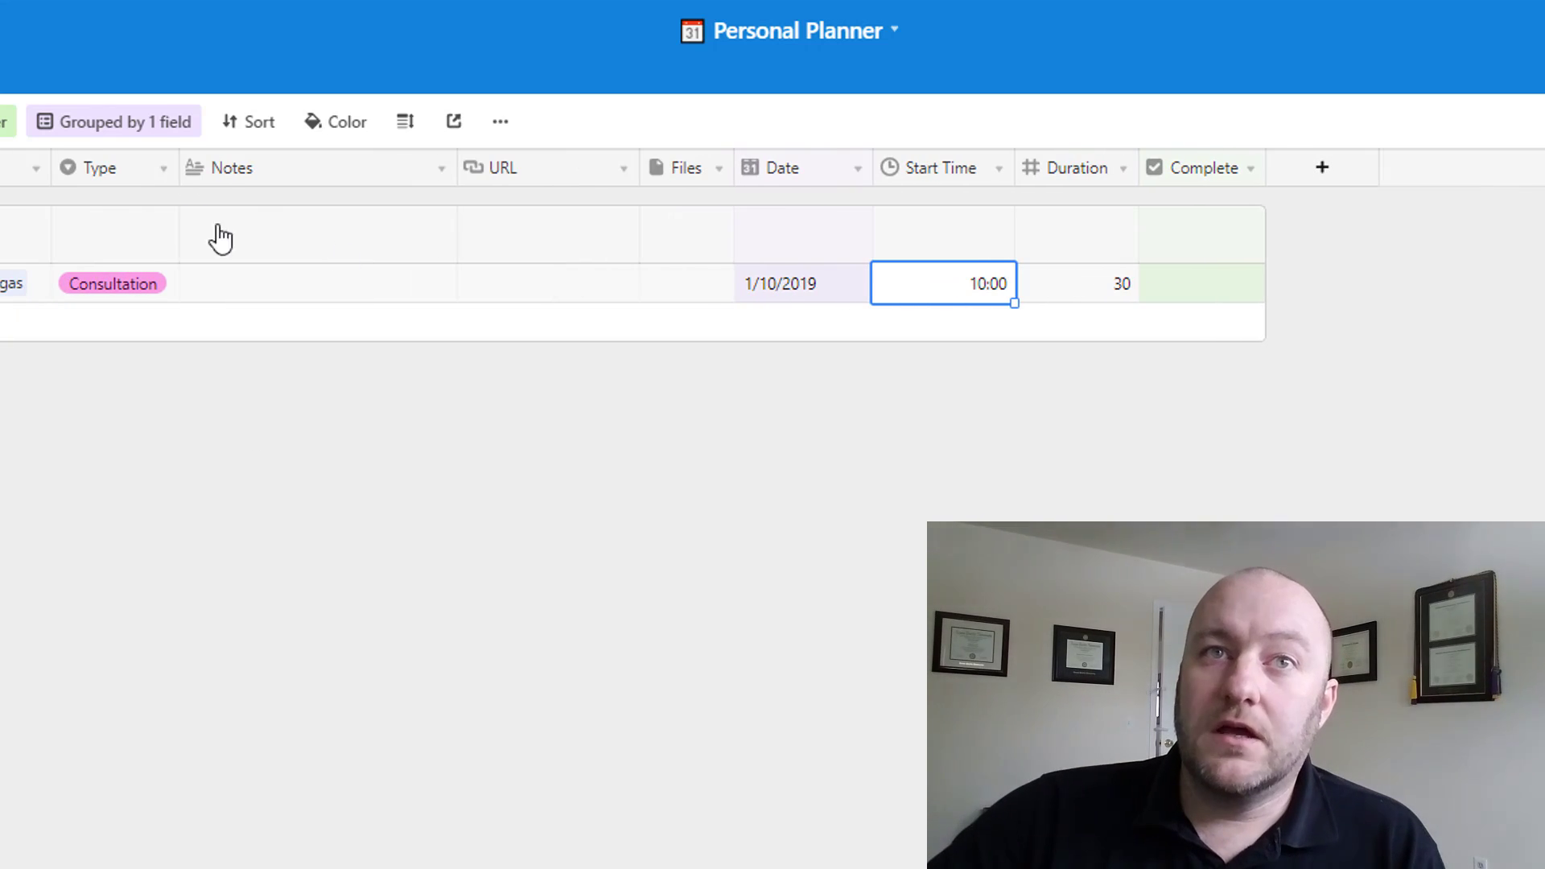
left_click(1199, 298)
key("space")
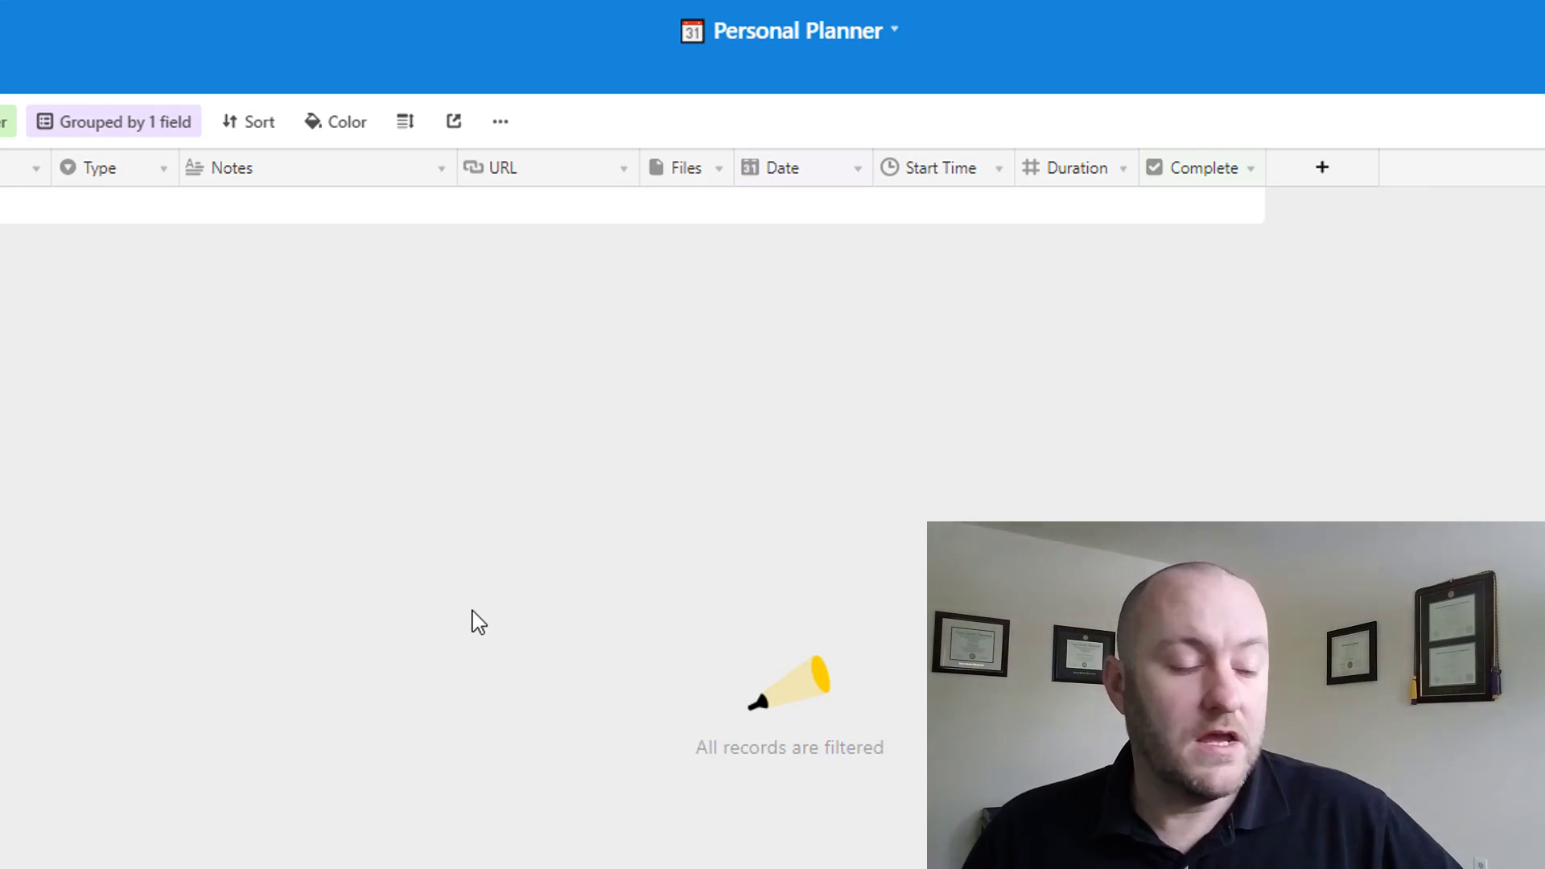
key("ctrl+z")
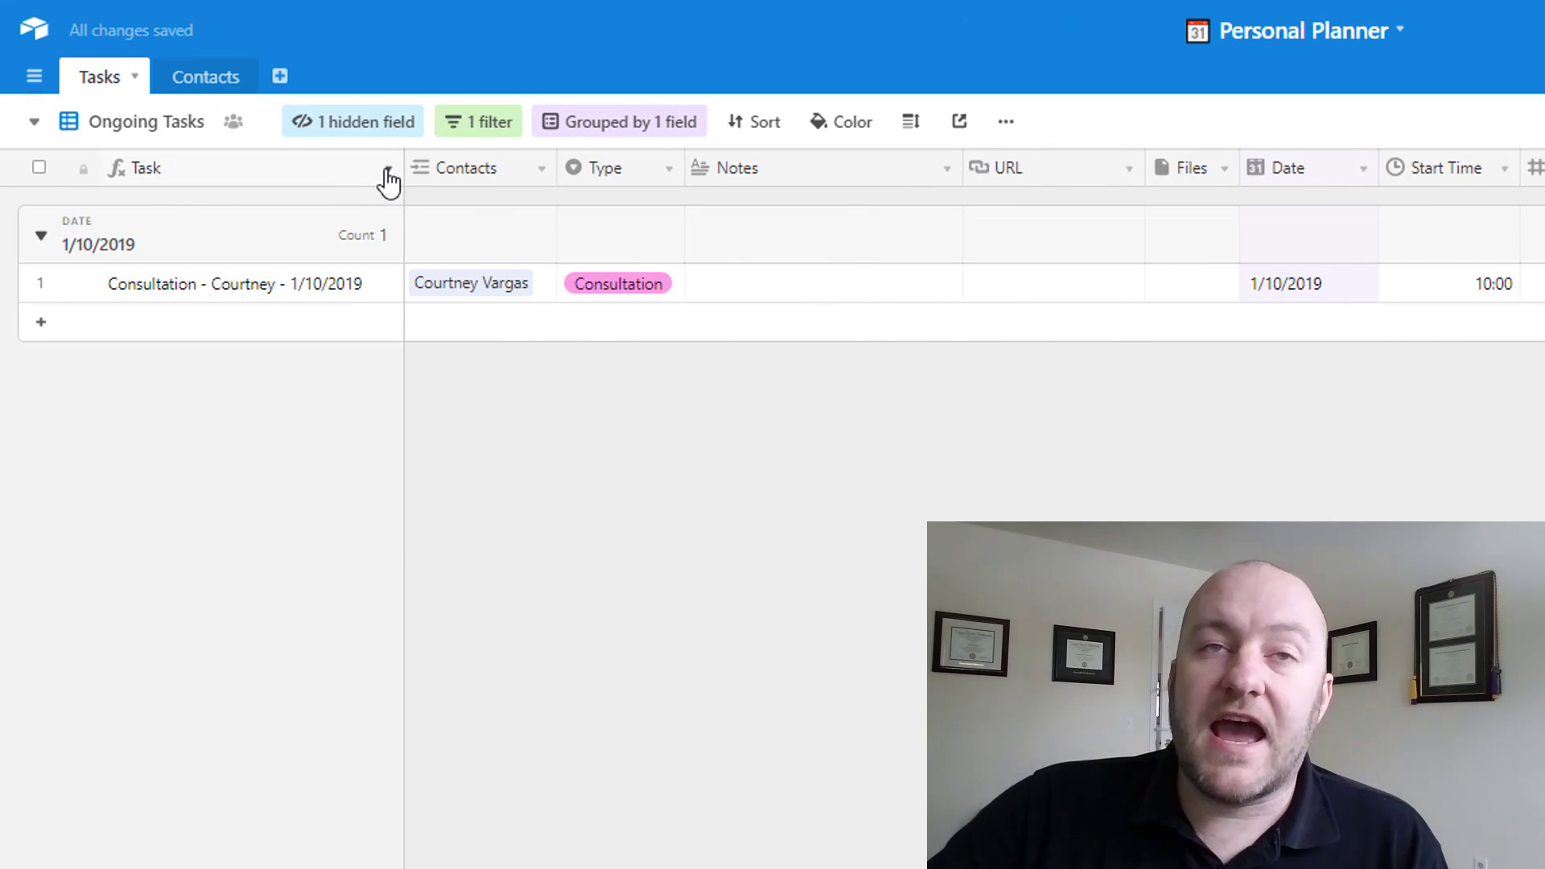
left_click(386, 171)
Step: Review the Task formula's Contacts condition and final CONCATENATE part, then close the editor
left_click(268, 220)
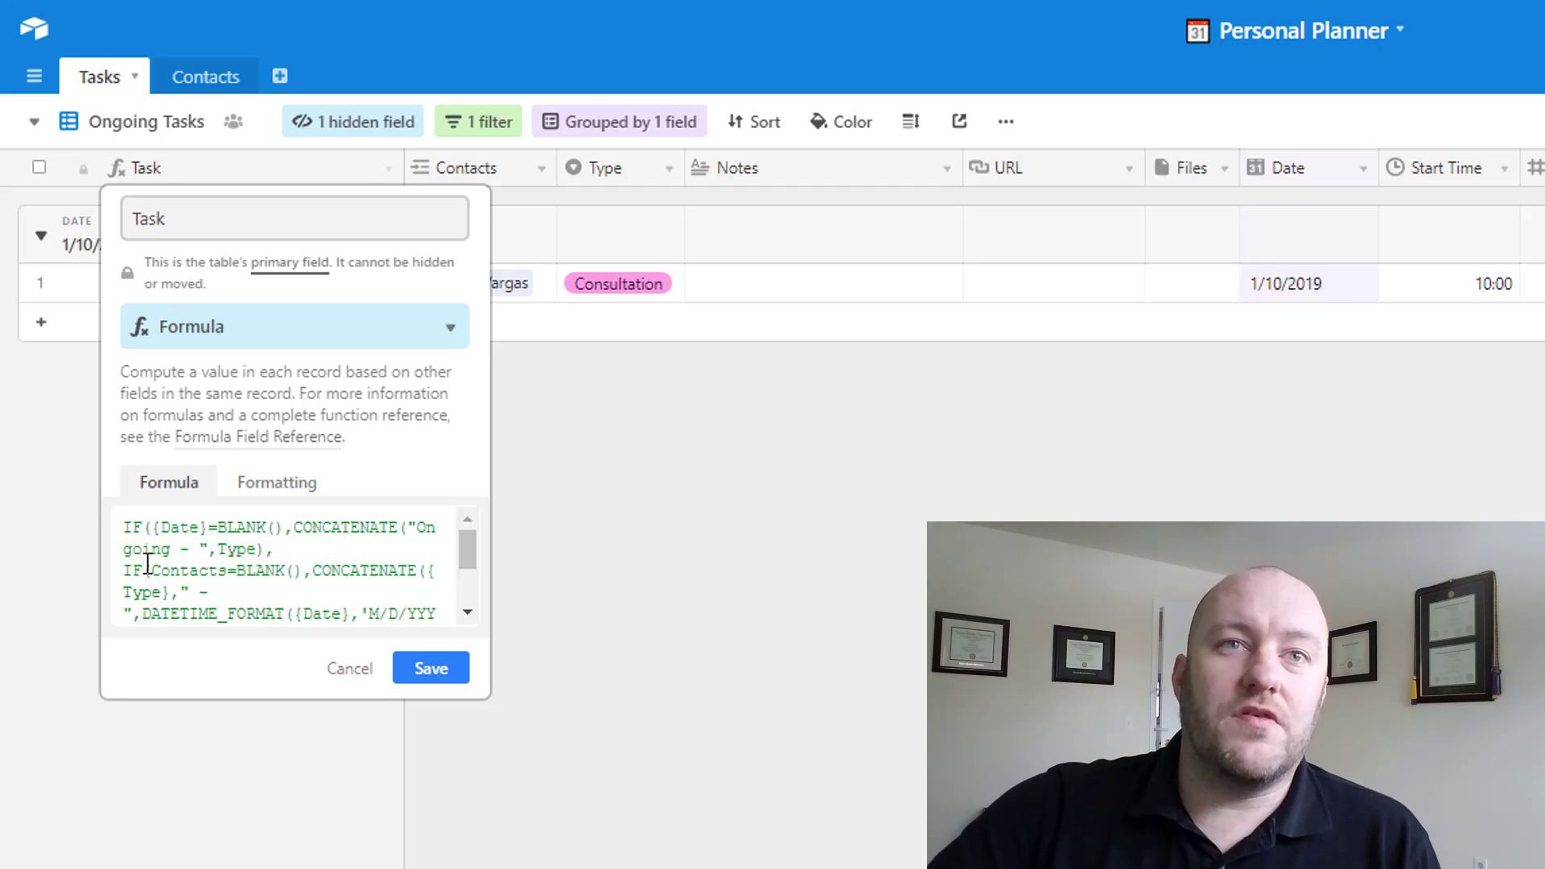
left_click_drag(150, 570, 217, 589)
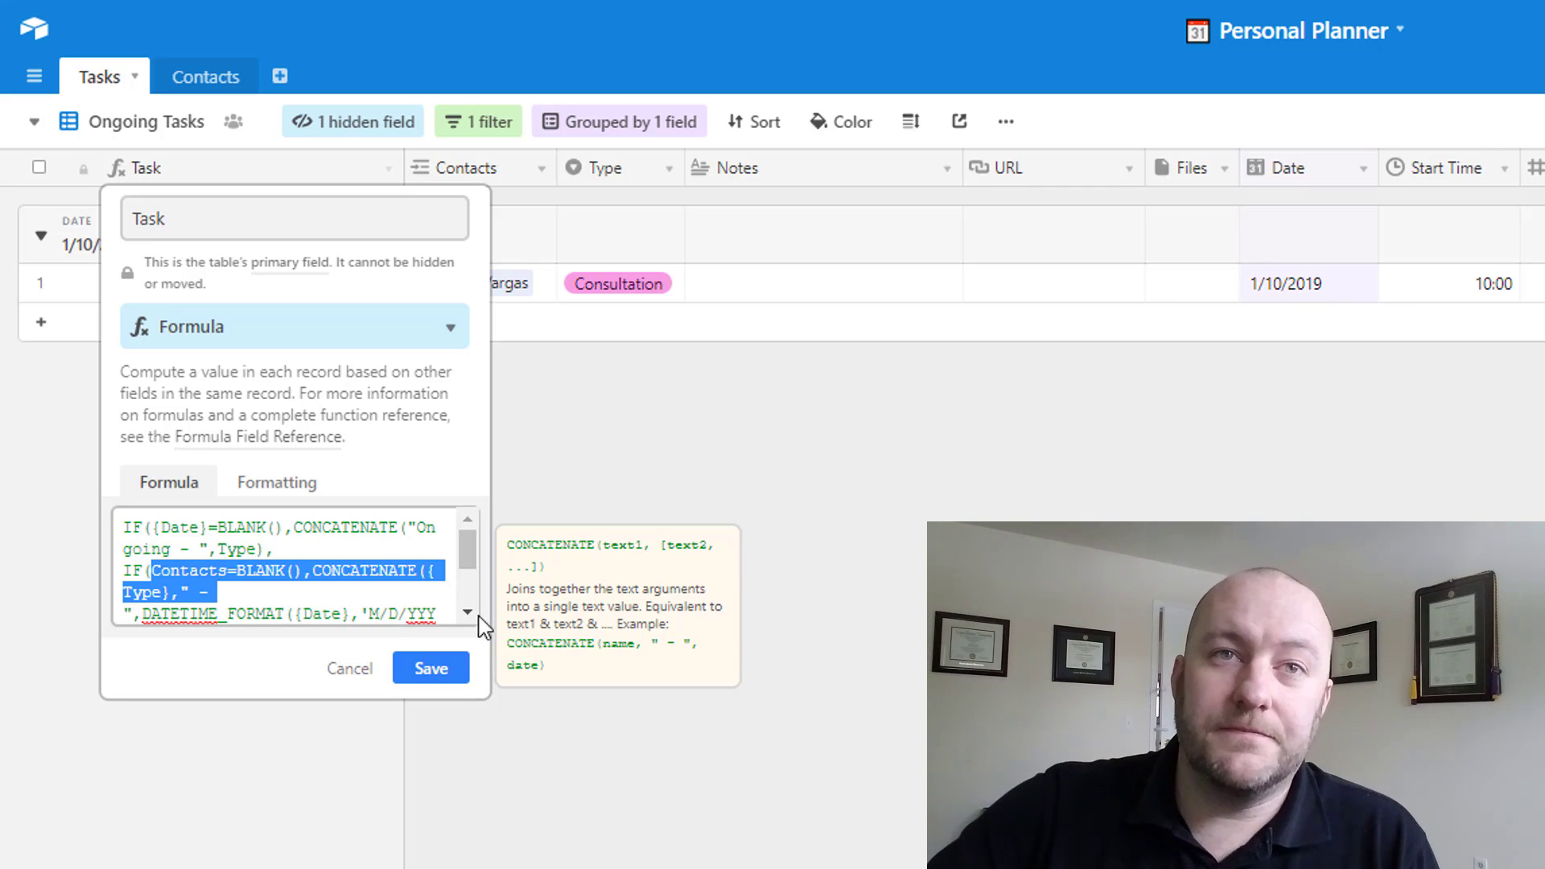
scroll(467, 613, "down", 3)
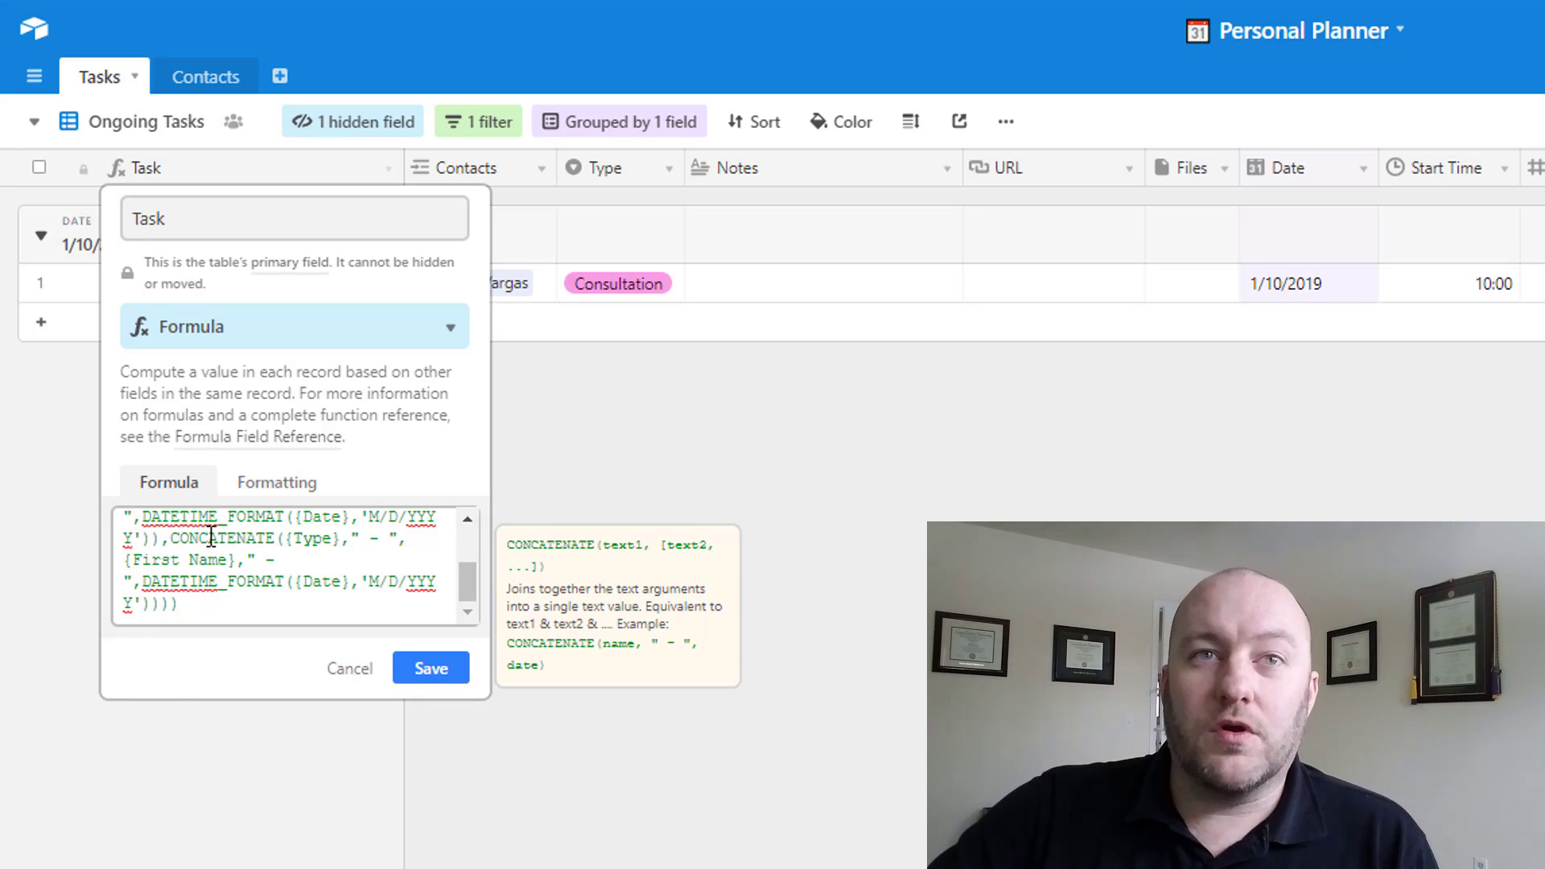
left_click_drag(171, 538, 203, 606)
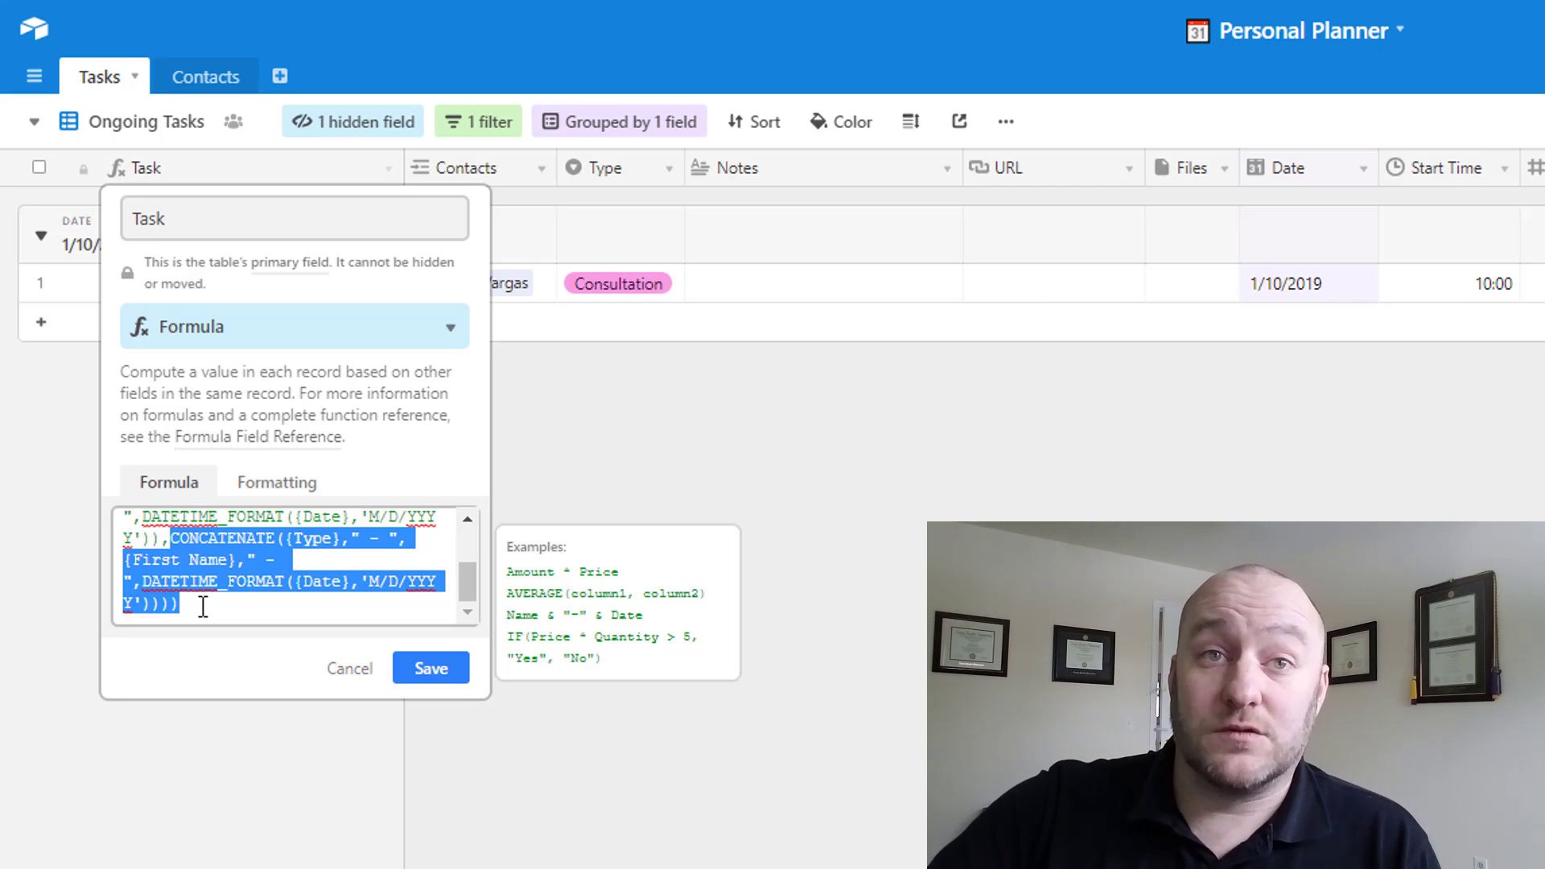
left_click(698, 483)
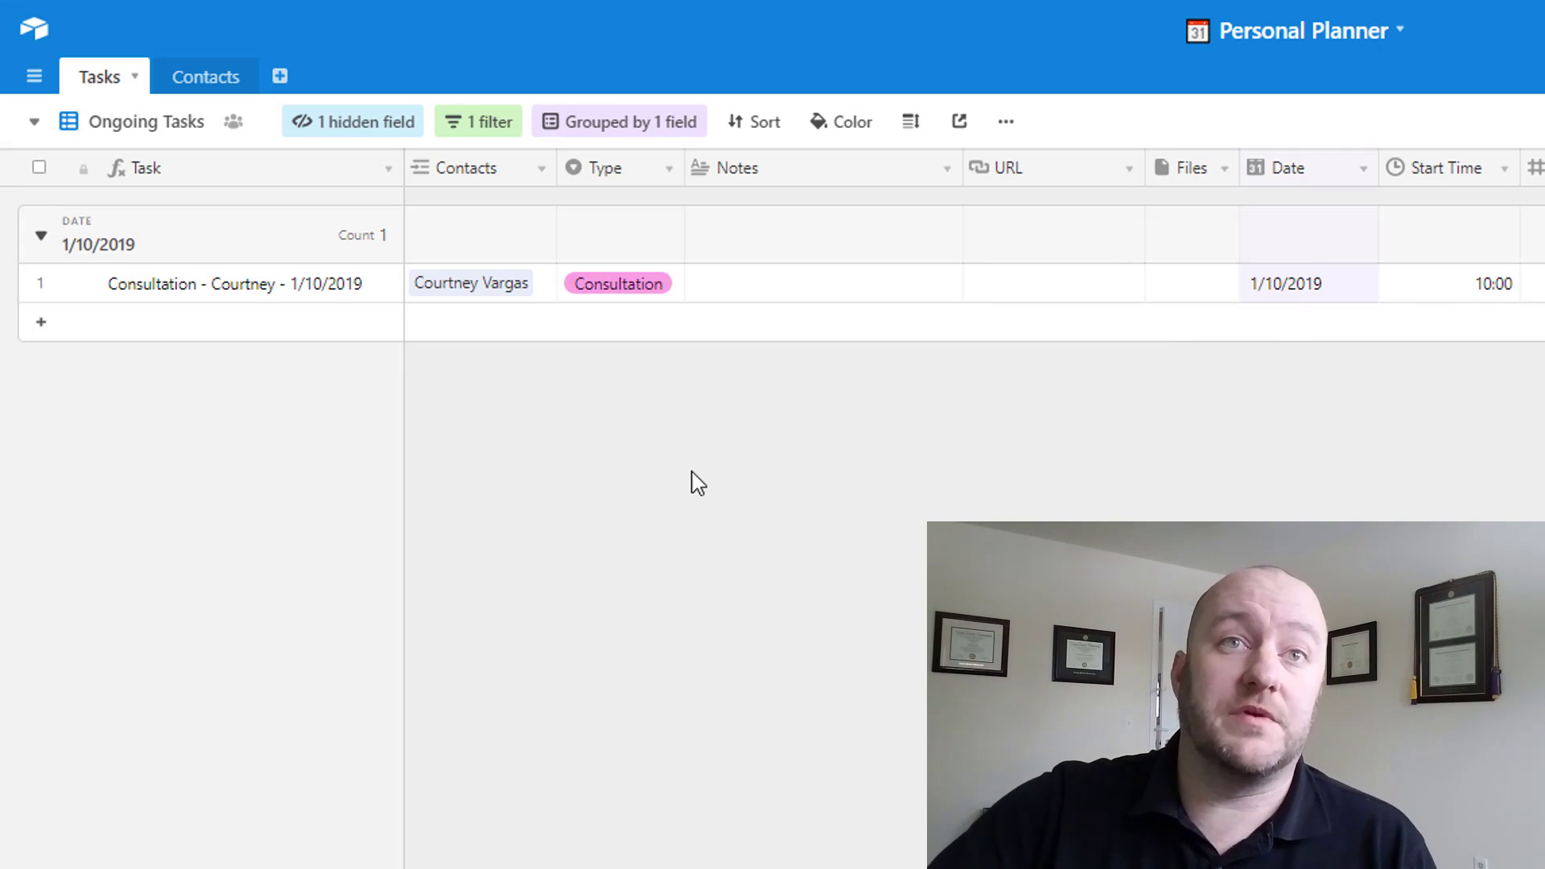
Step: Inspect the consultation record's formula-generated name and its date
left_click(157, 296)
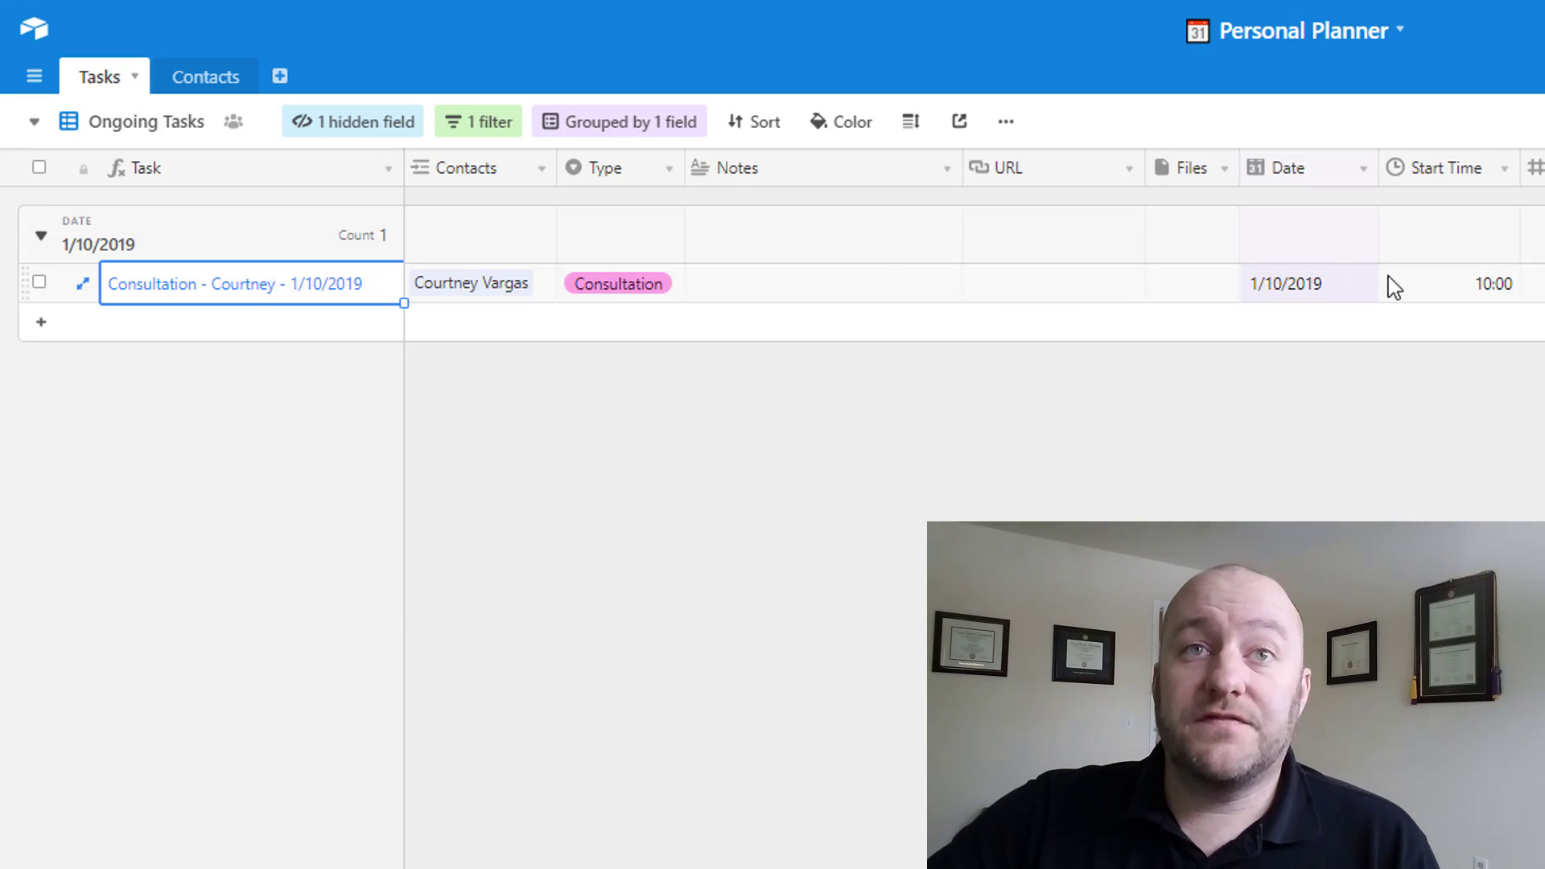
left_click(1310, 295)
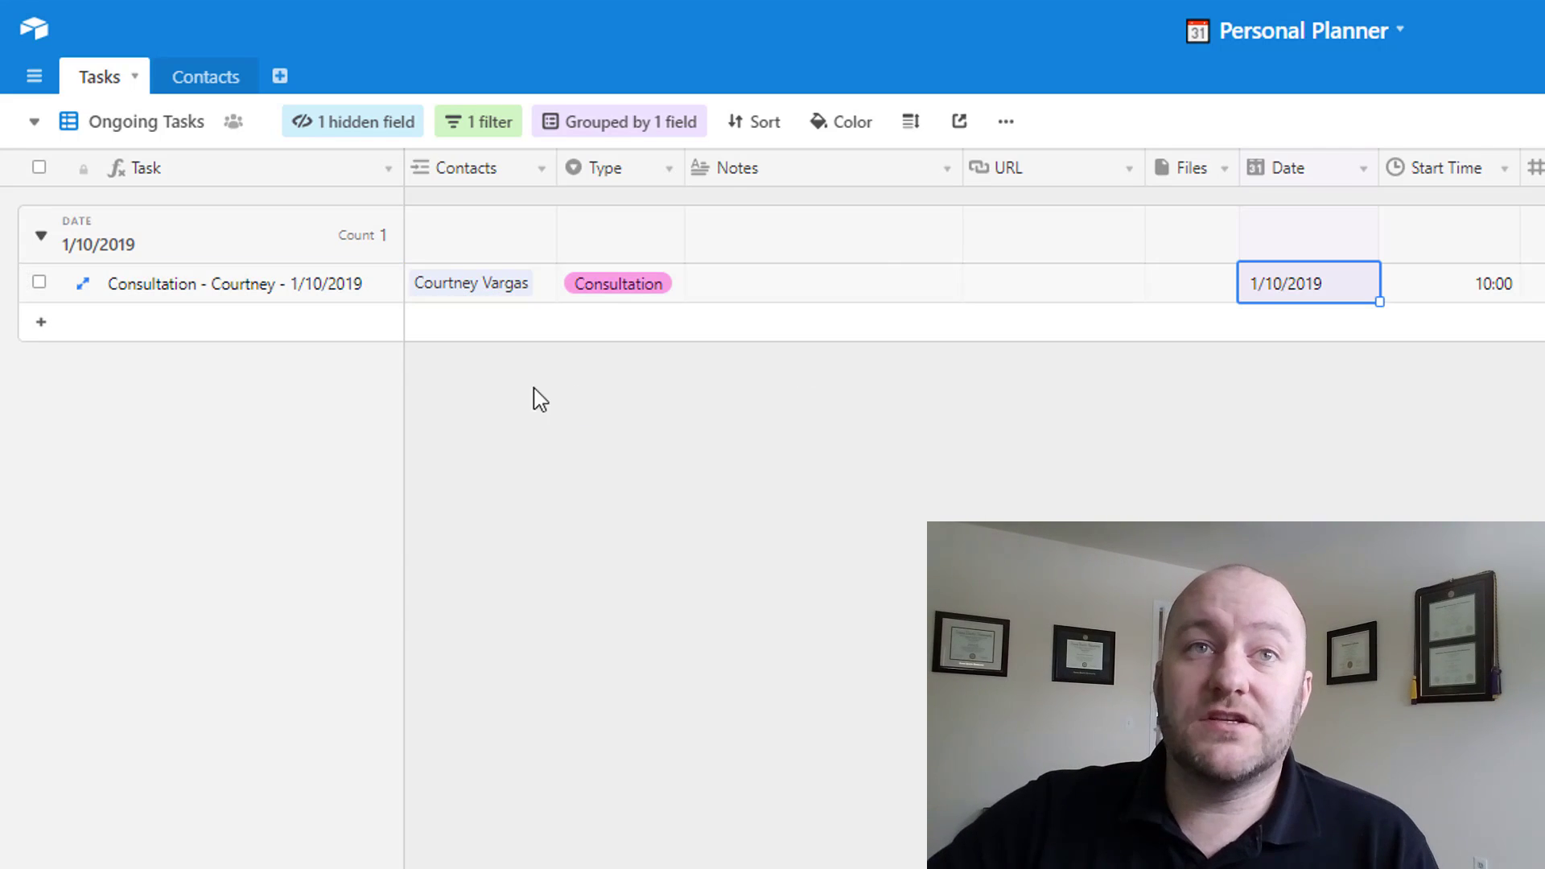
left_click(164, 286)
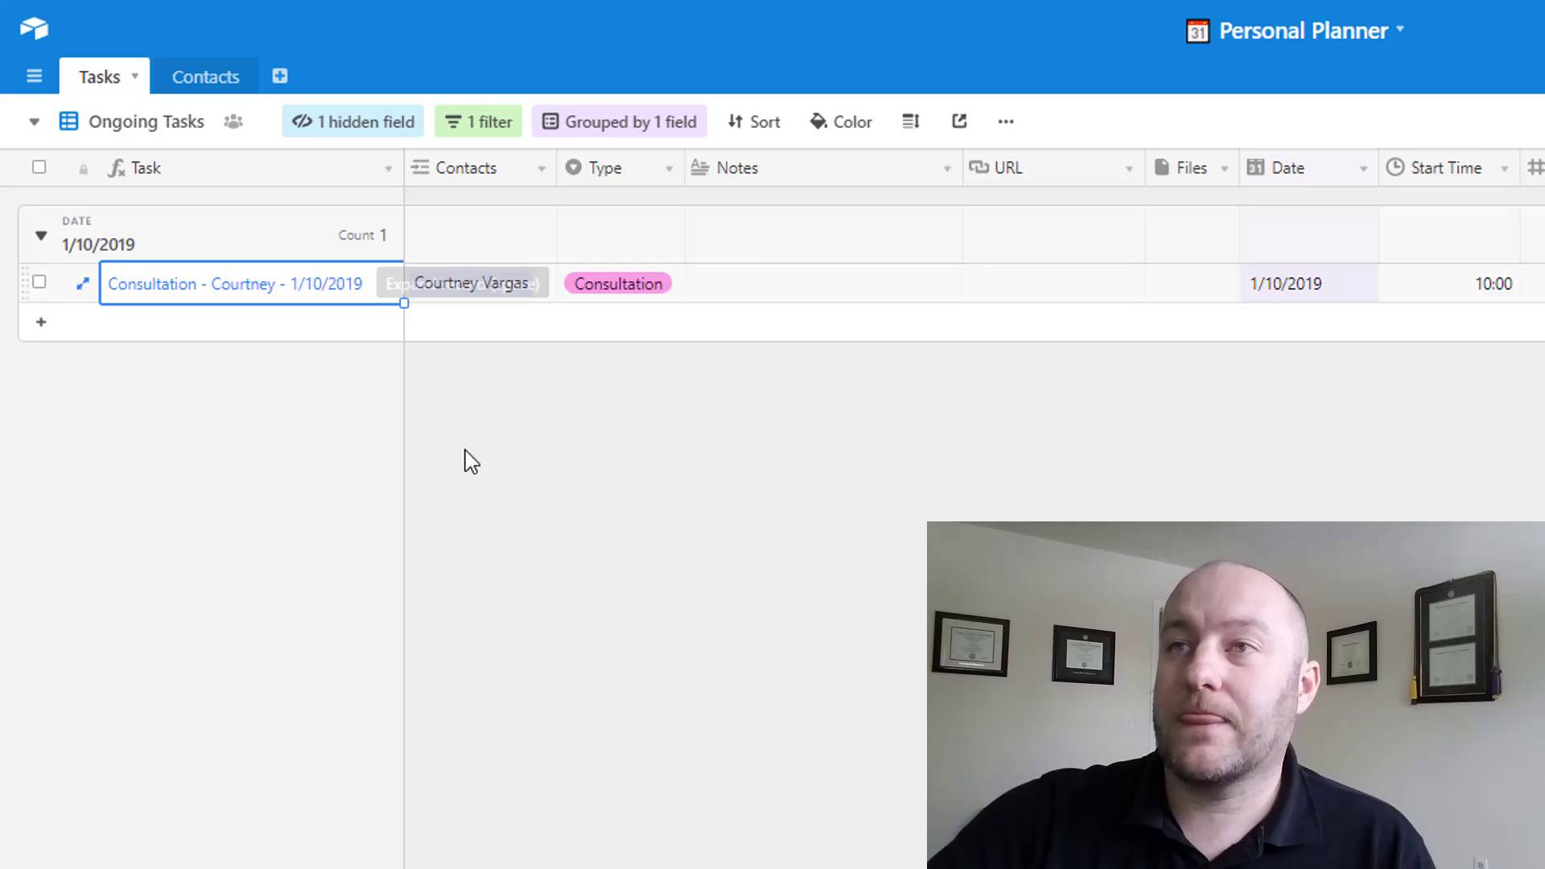
left_click(807, 459)
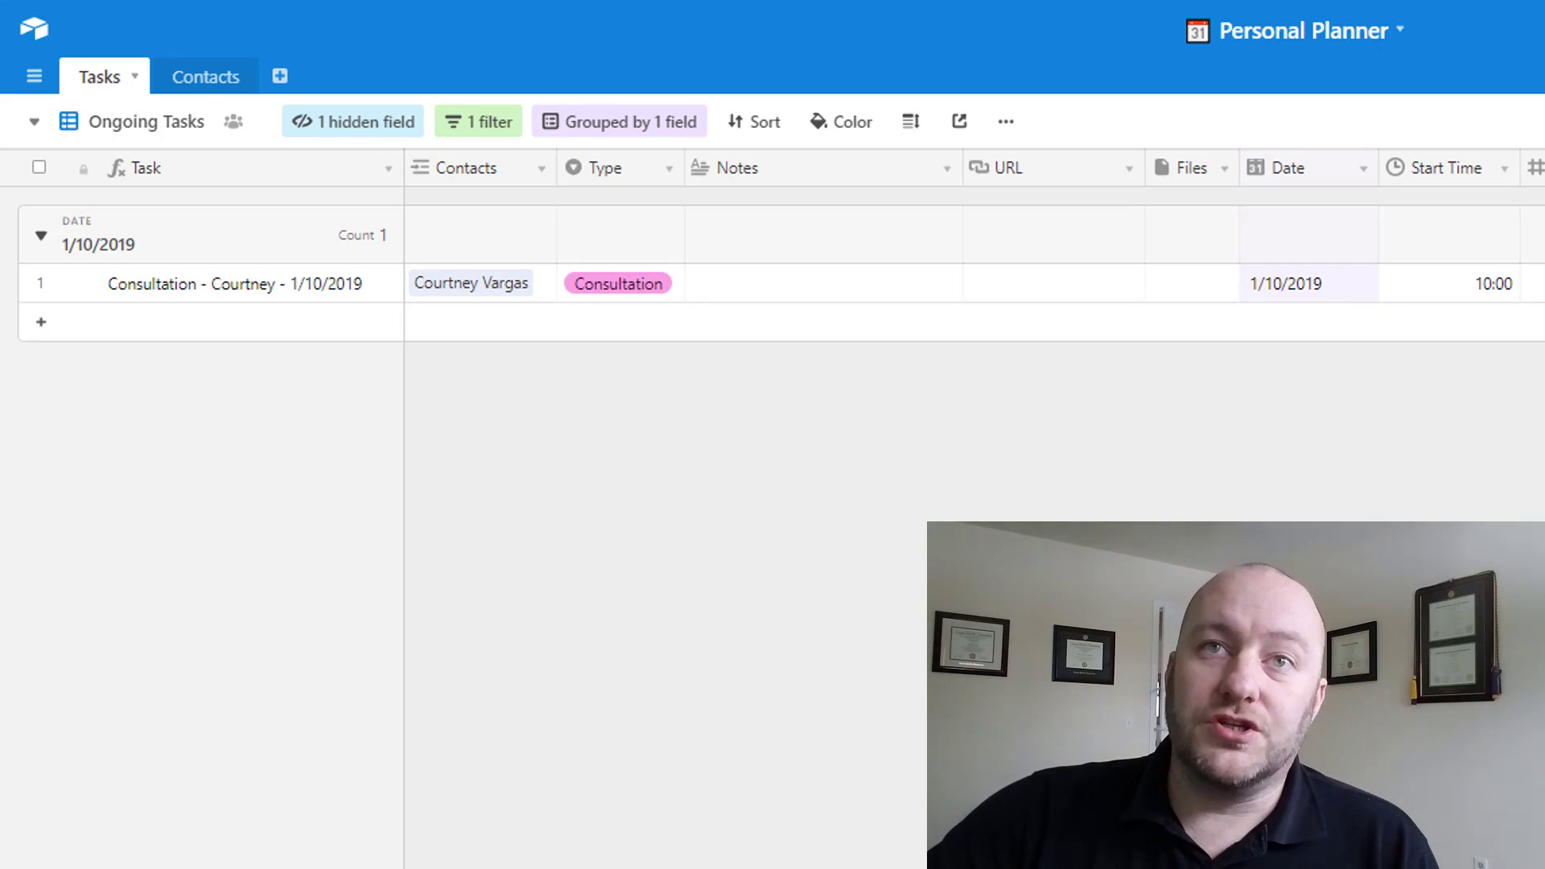
Step: Add a Task-type record with its date cleared so it reads 'Ongoing - Task', then start another 1/10/2019 record
left_click(480, 333)
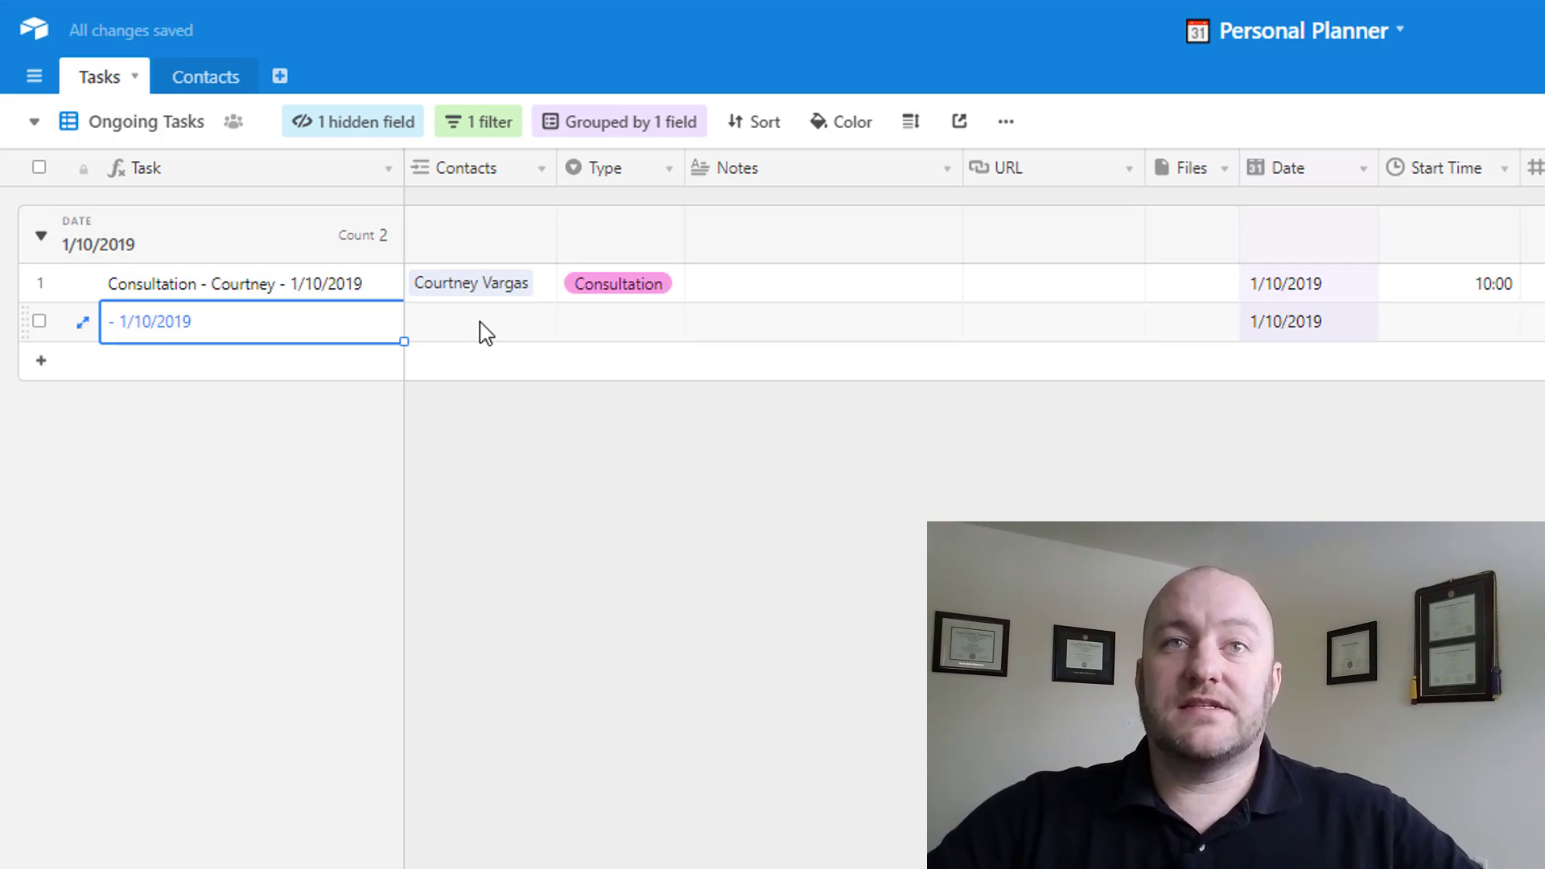
left_click(621, 335)
left_click(620, 335)
left_click(593, 443)
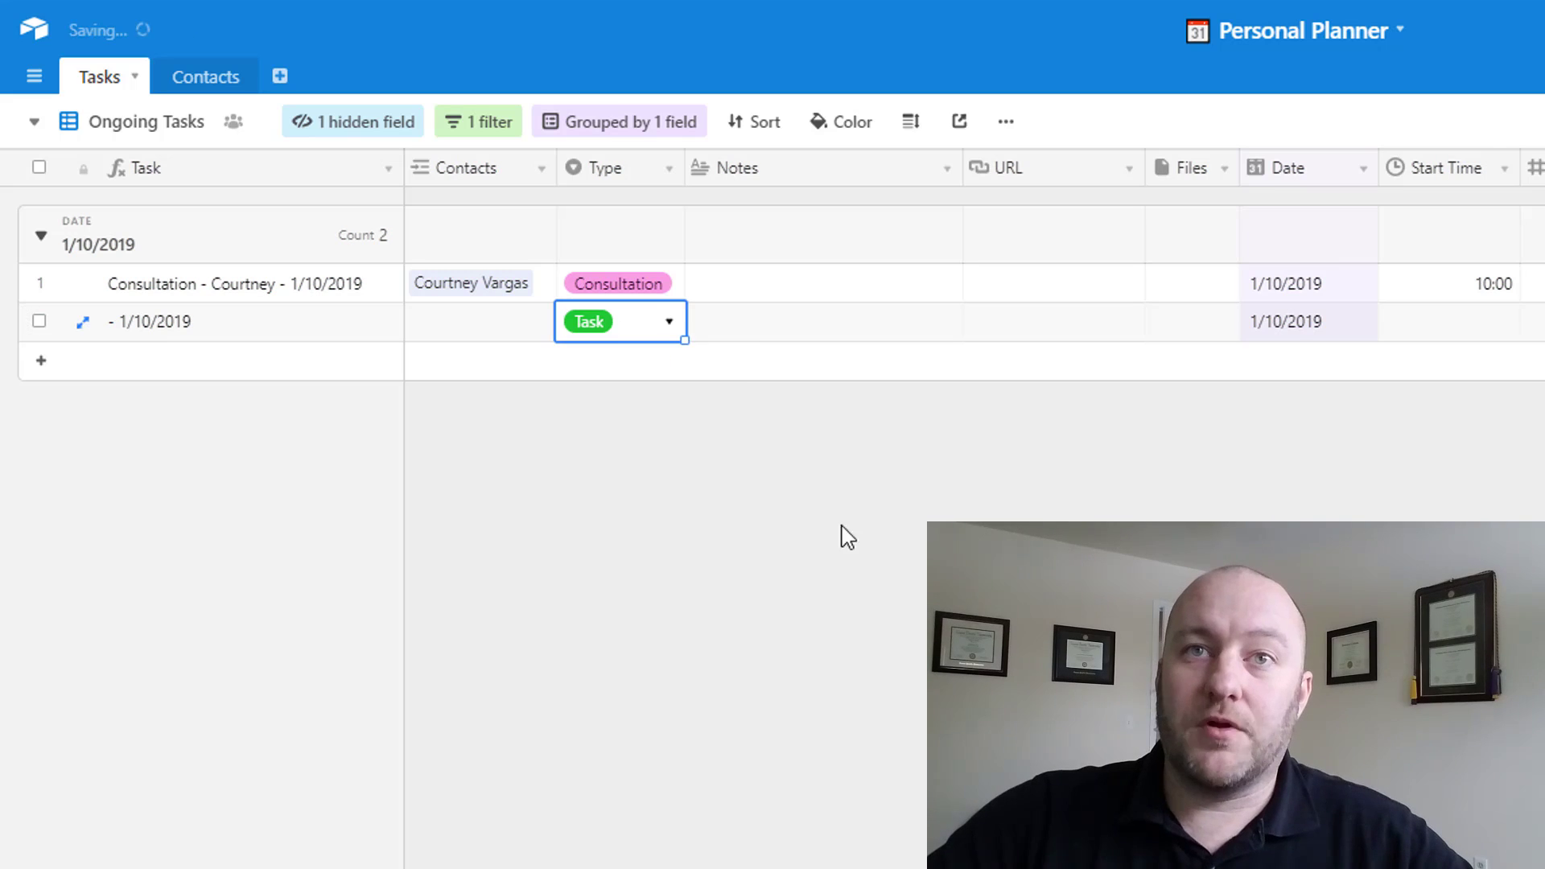
left_click(838, 534)
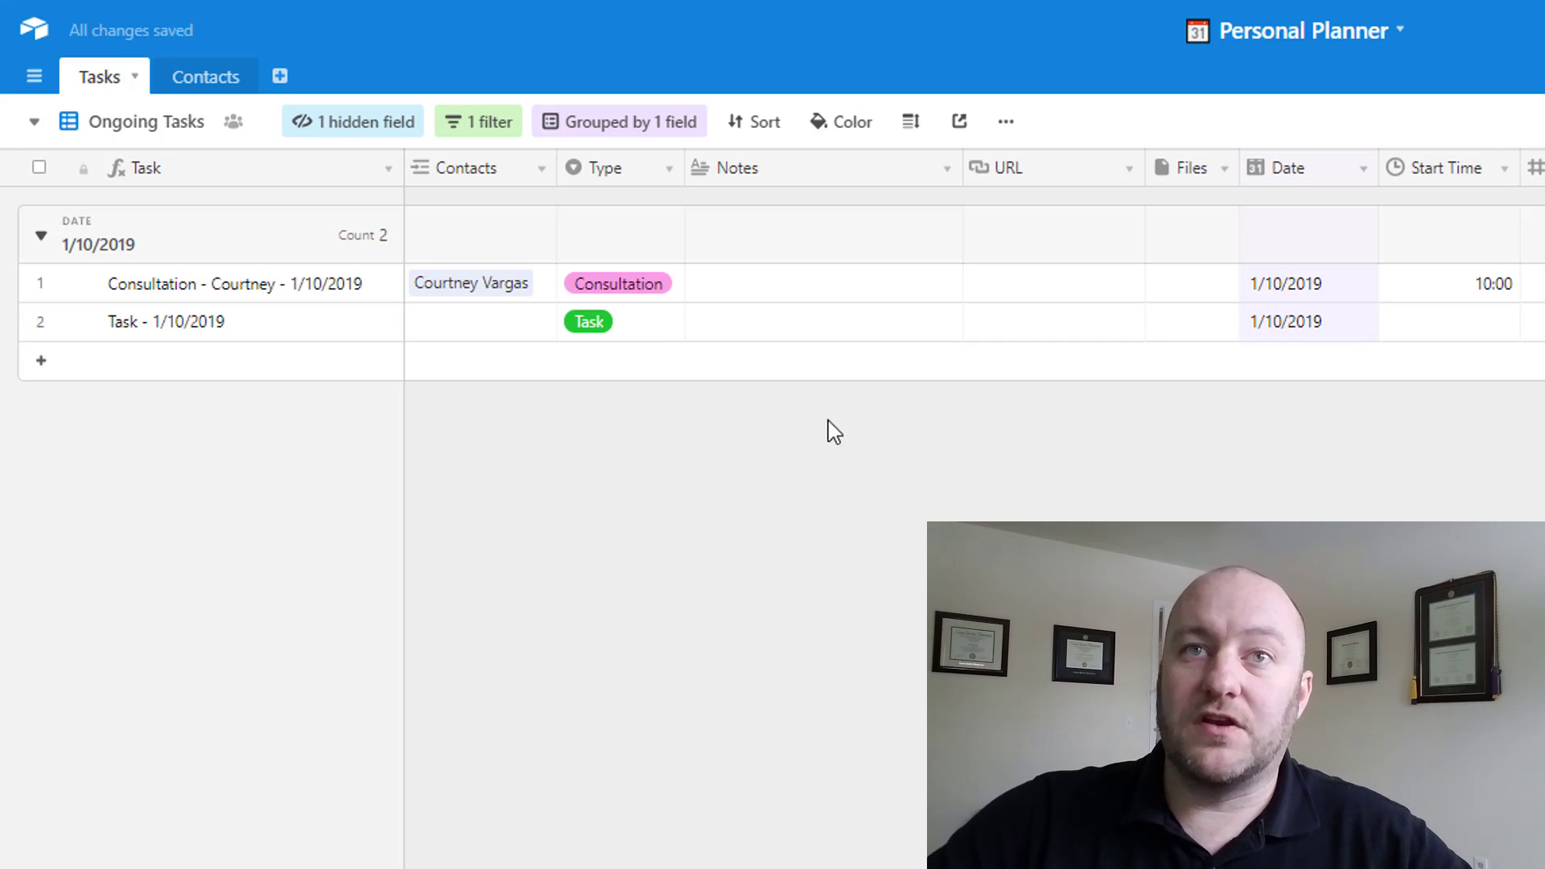
left_click(1325, 331)
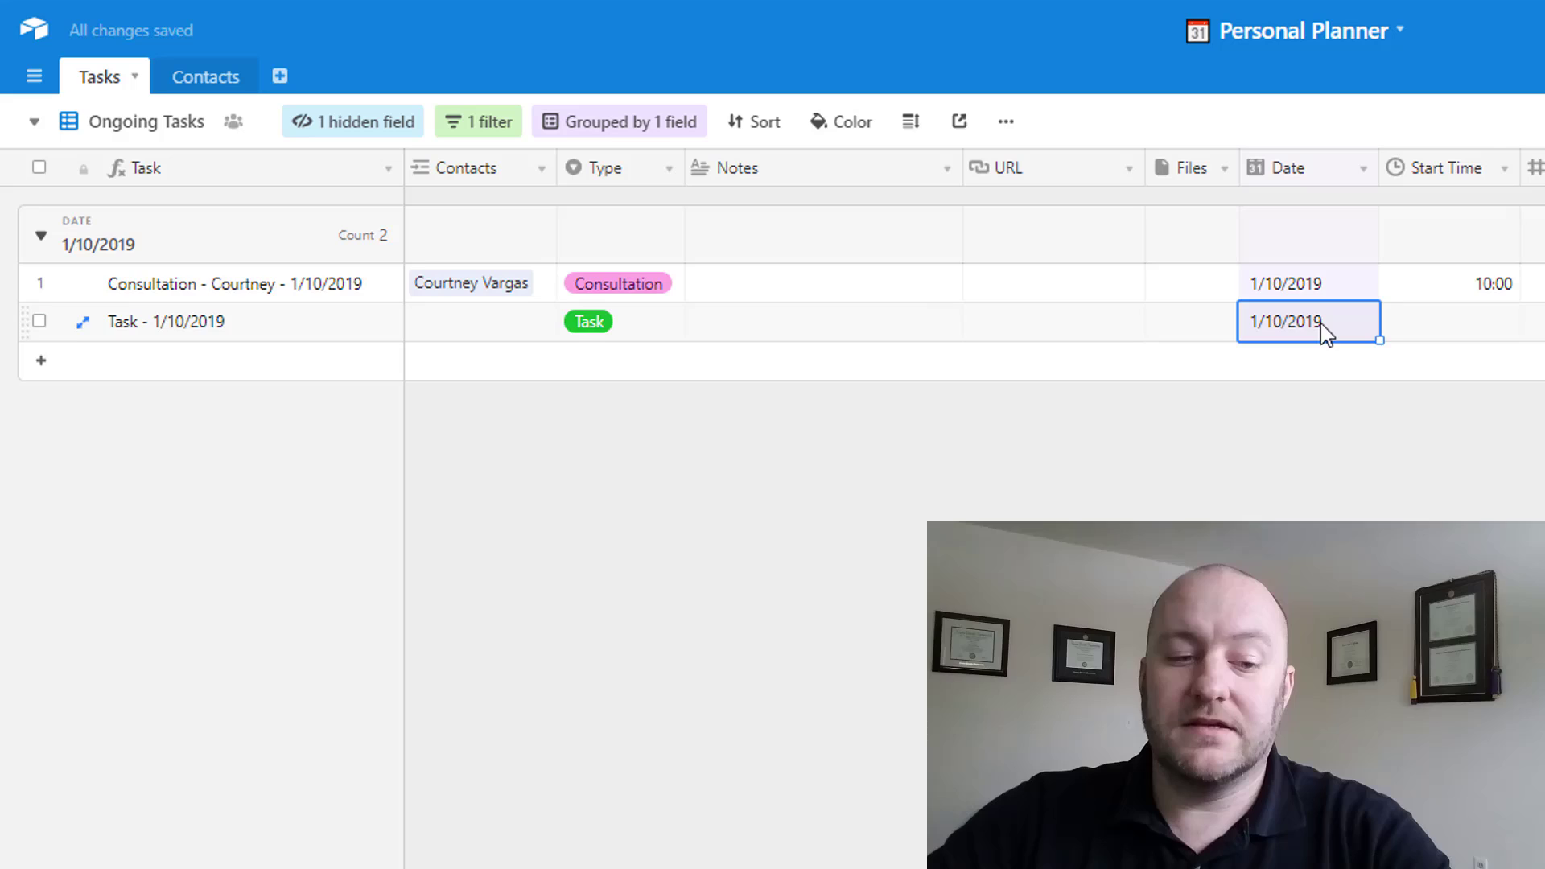
key("Delete")
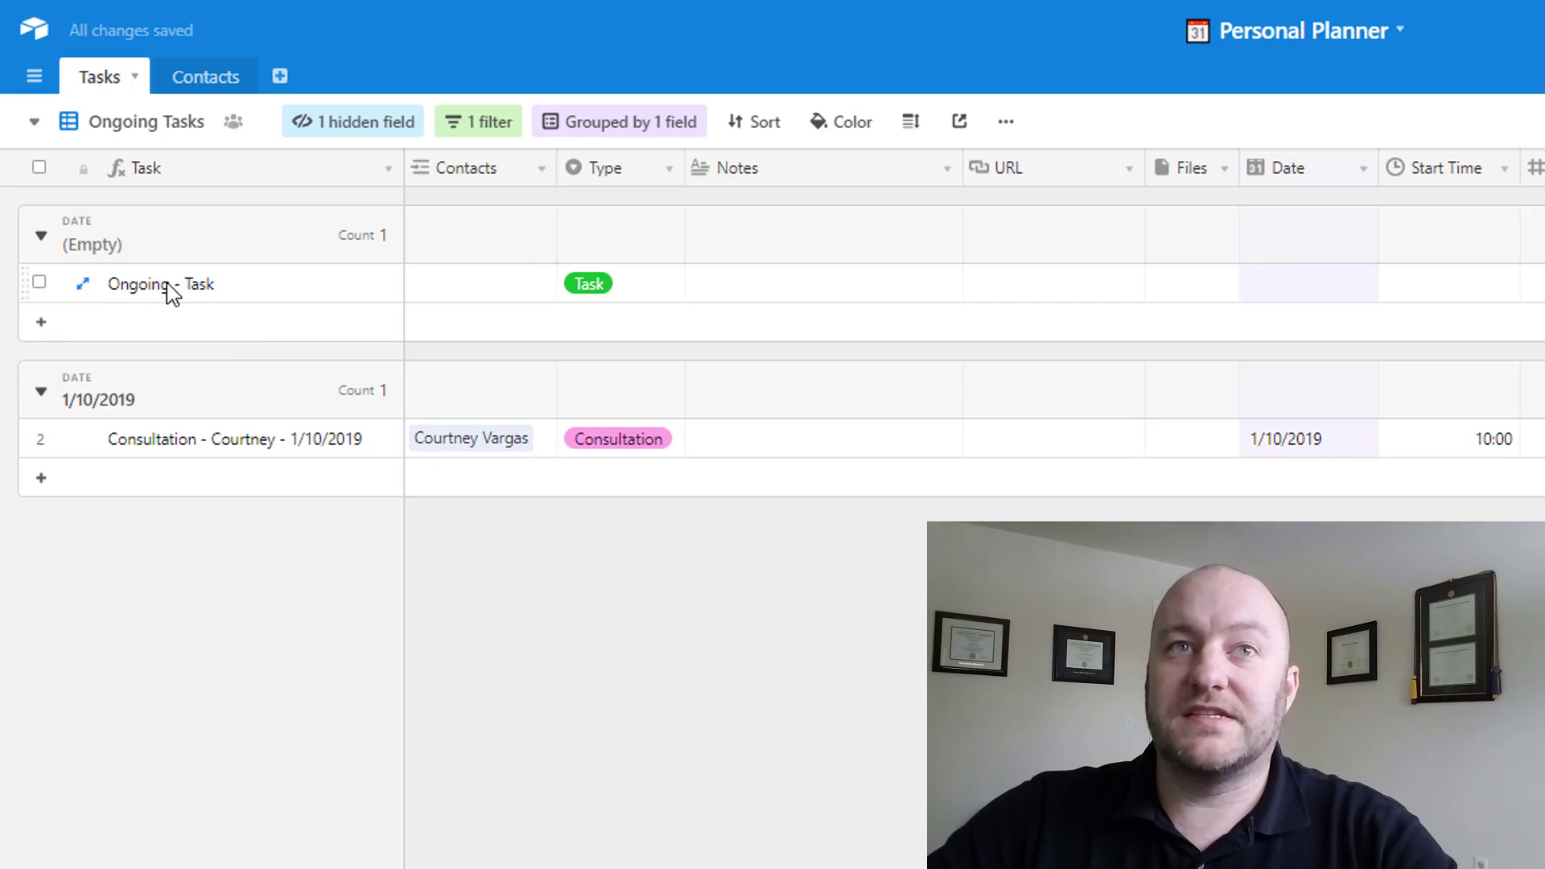
left_click(173, 289)
left_click(317, 523)
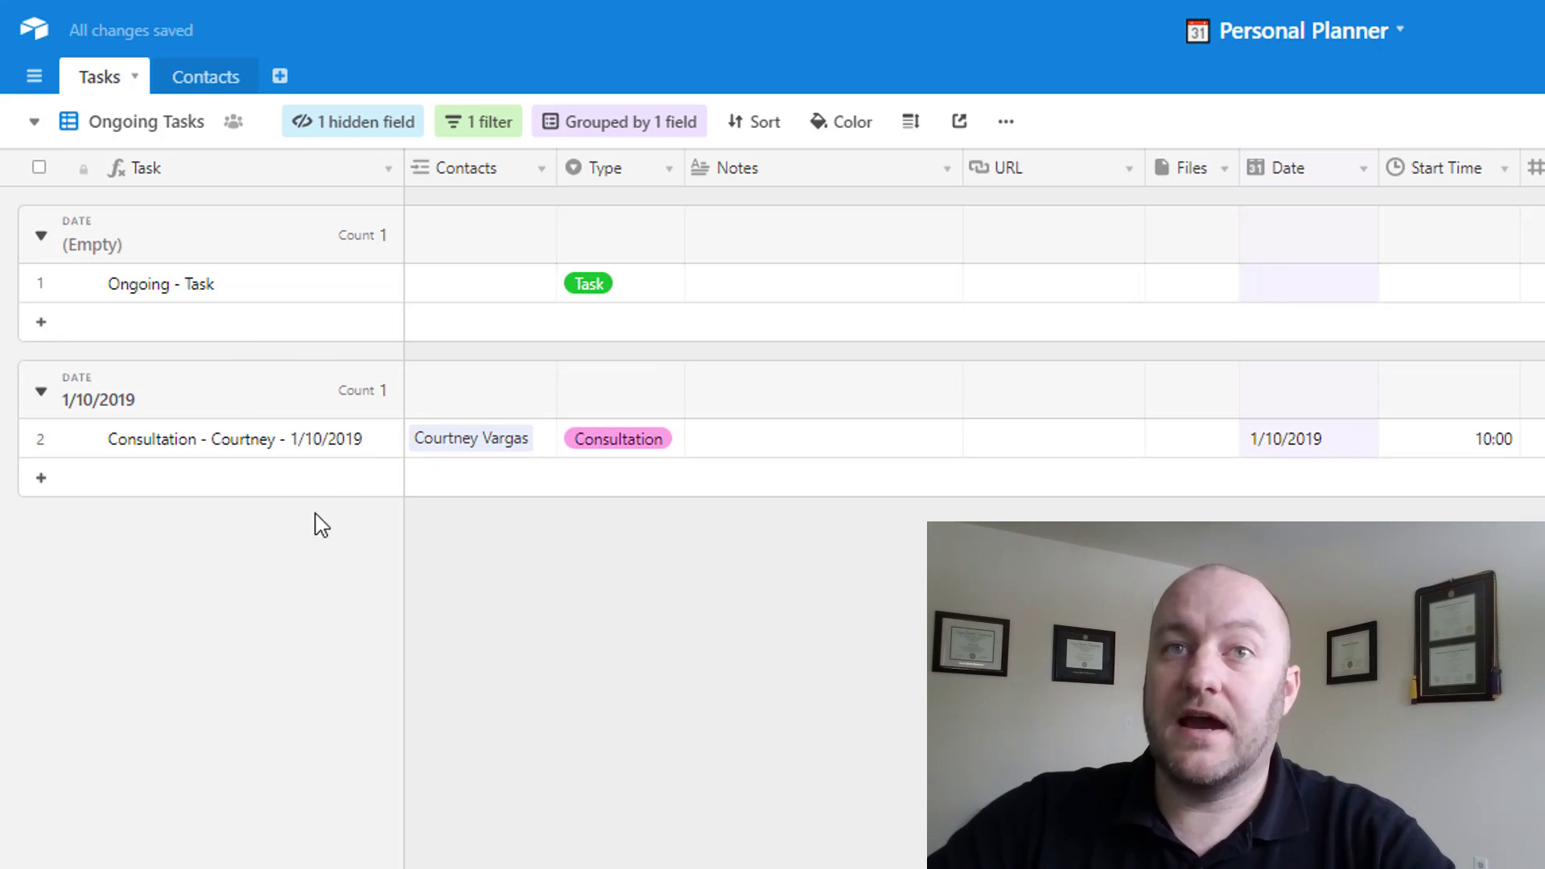
left_click(274, 492)
Step: Change the new record's date to 1/15/2019
left_click(1318, 481)
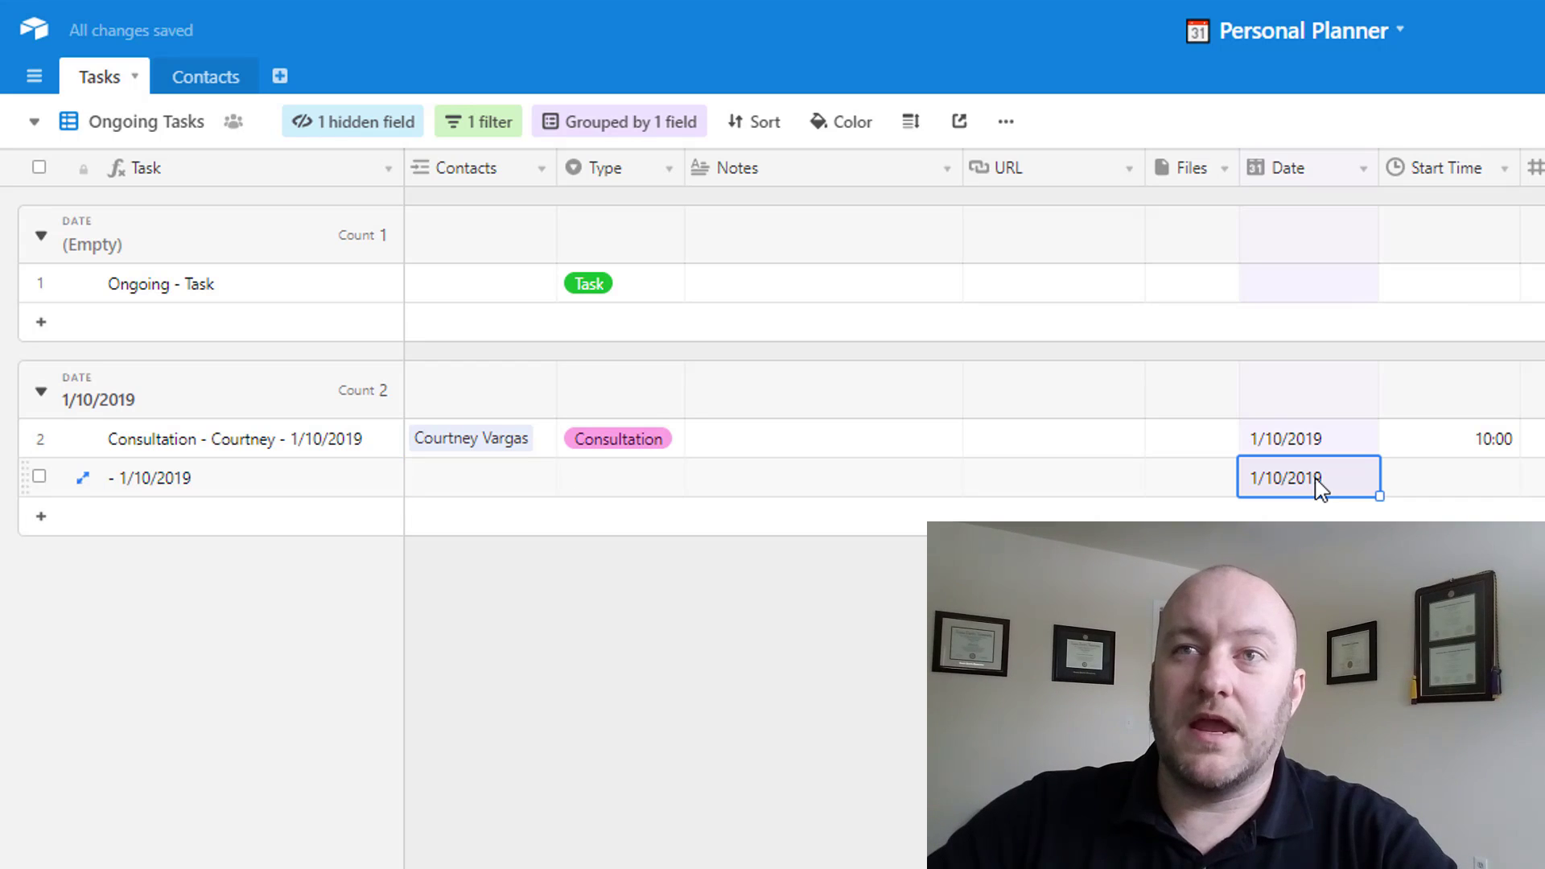
type("1/15")
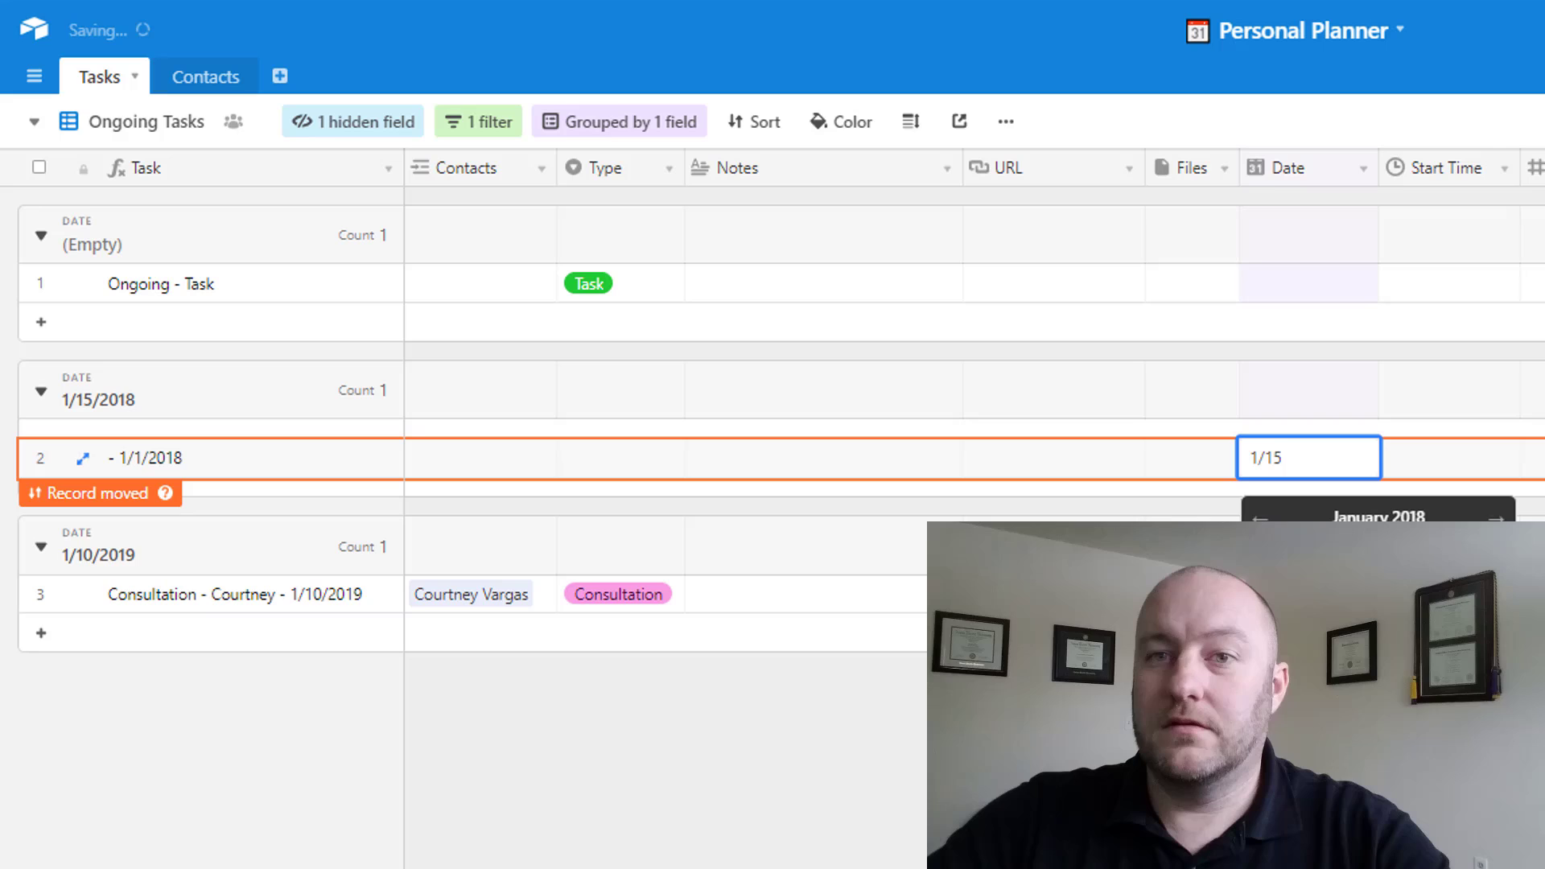
type("/2019")
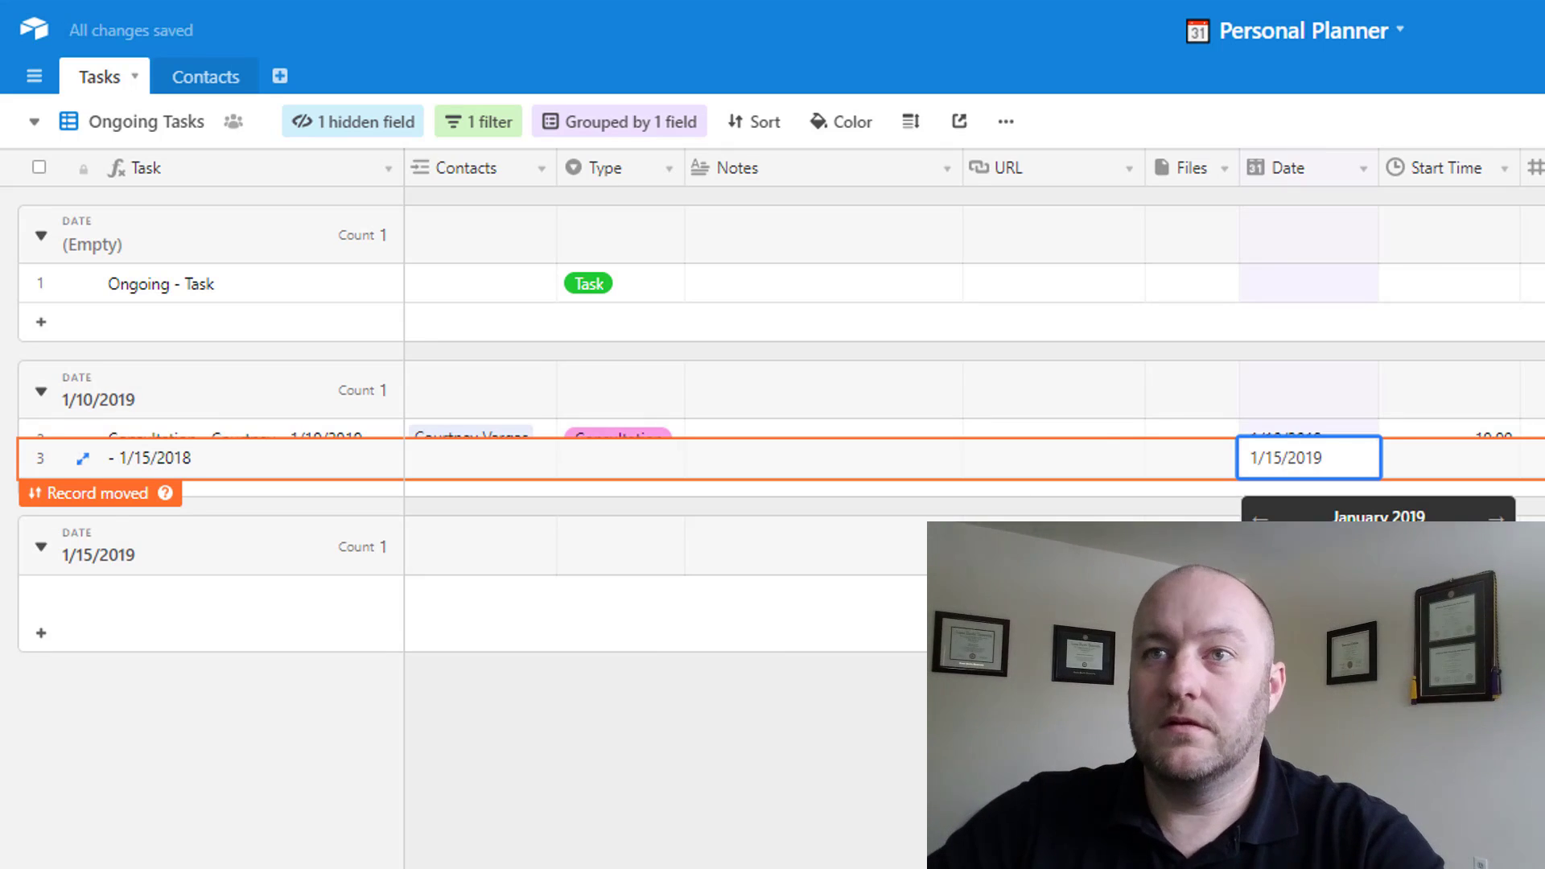
key("Return")
left_click(579, 558)
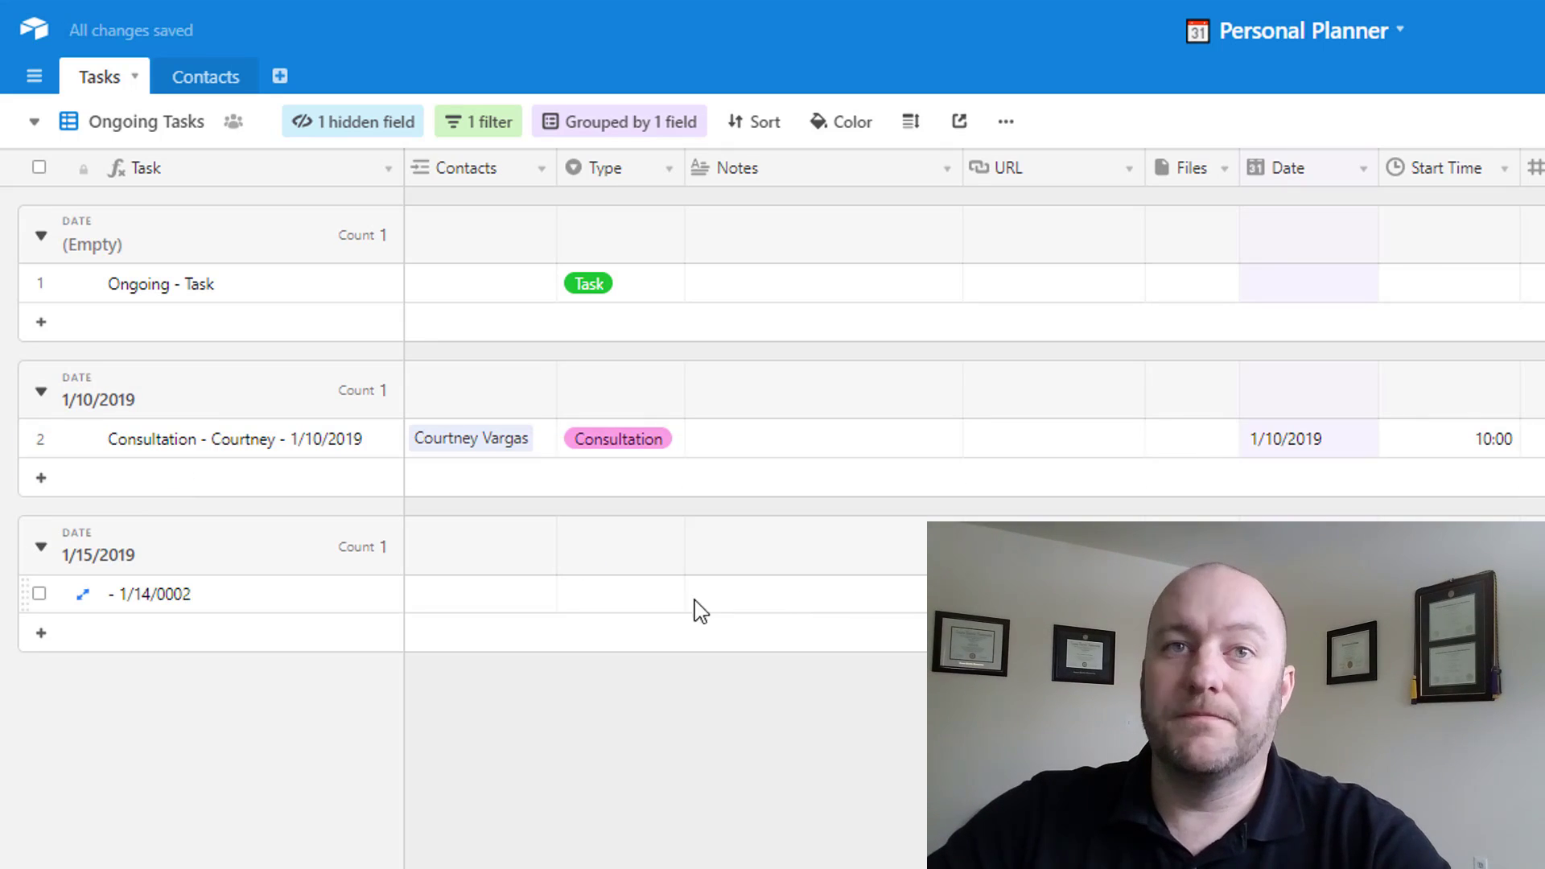
Step: Set the record's Type to Task and its Notes to 'Example Notes'
left_click(491, 603)
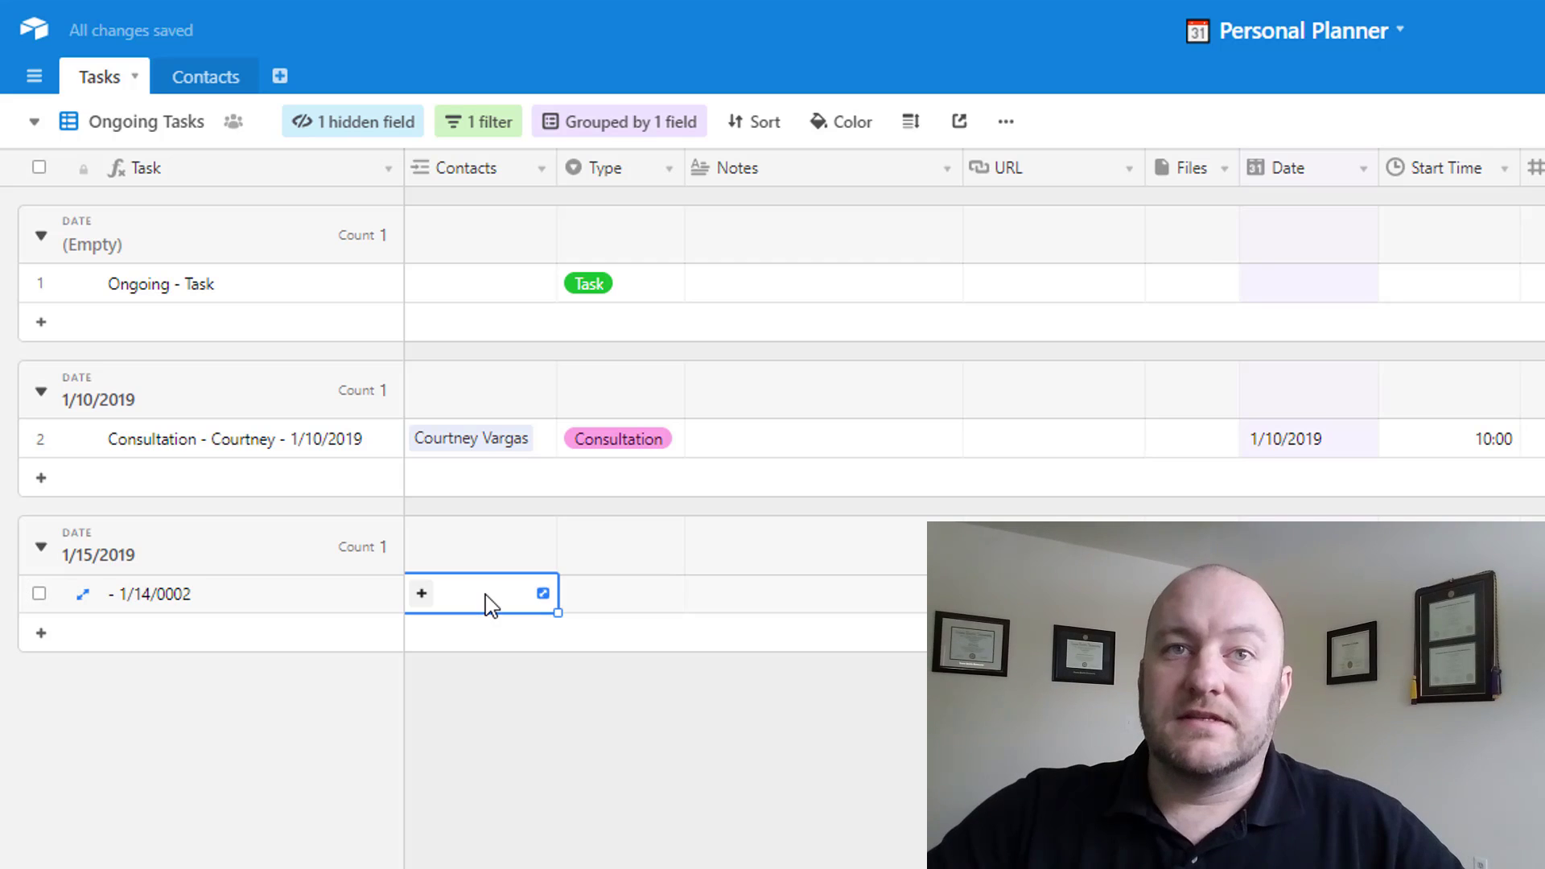
double_click(614, 597)
left_click(591, 715)
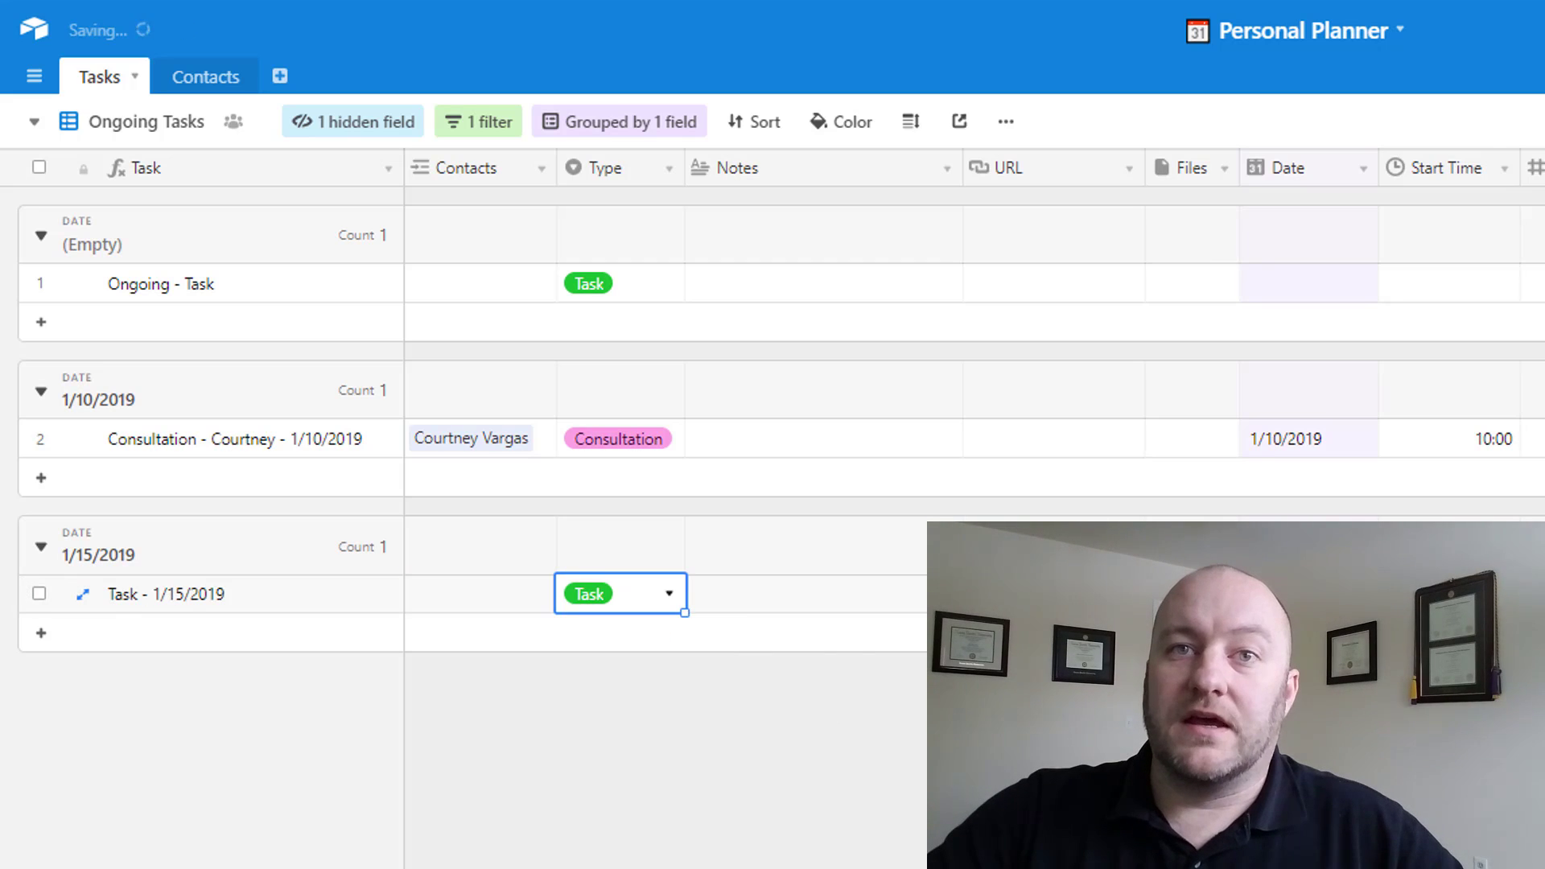
left_click(856, 590)
type("Exaa")
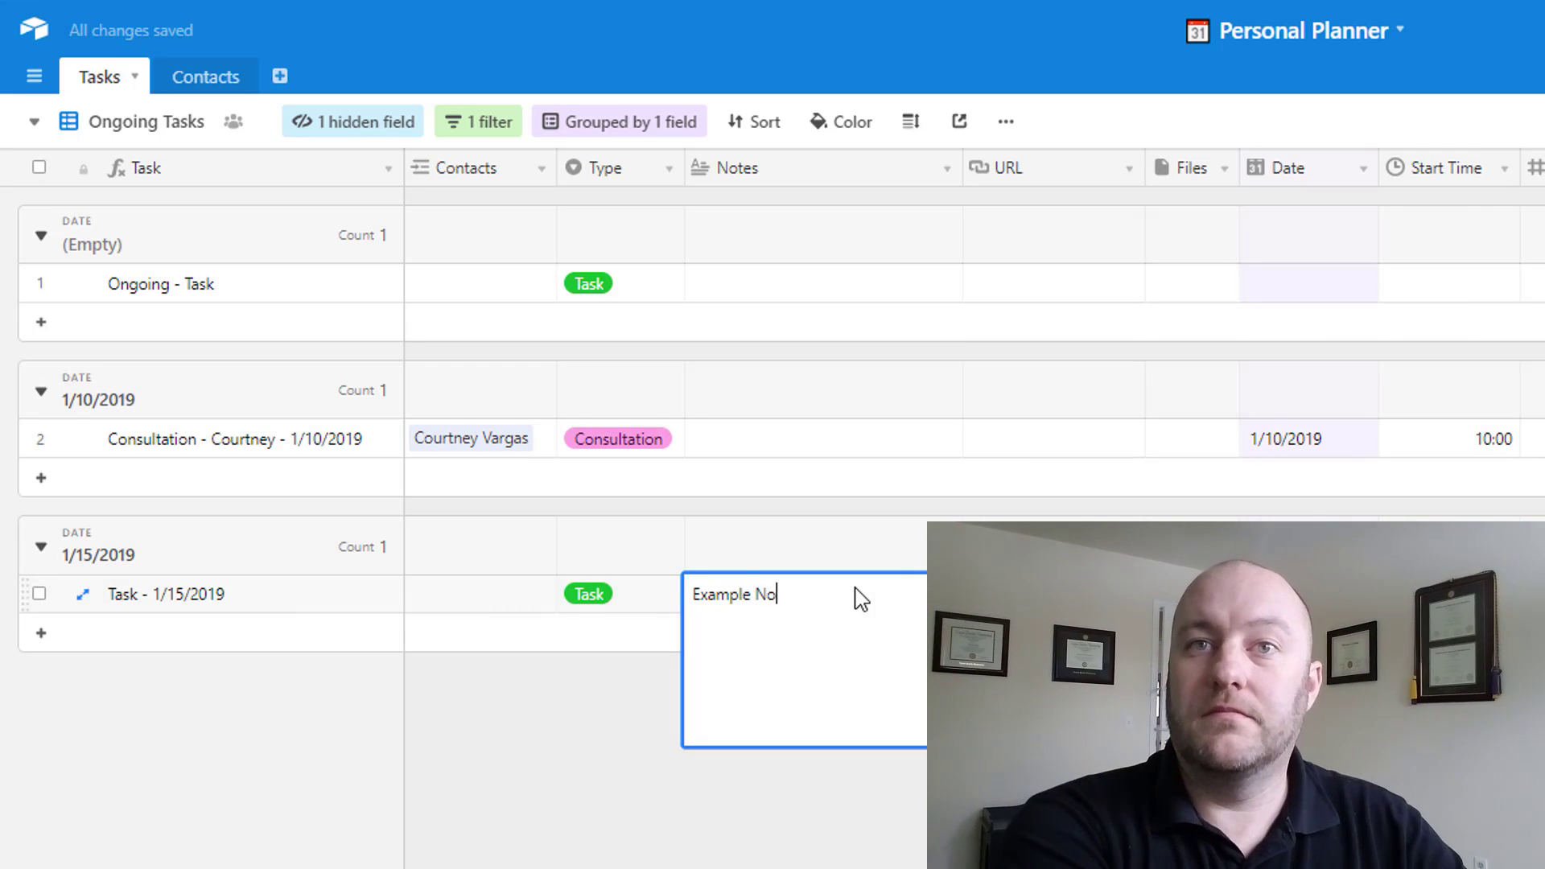
left_click(881, 805)
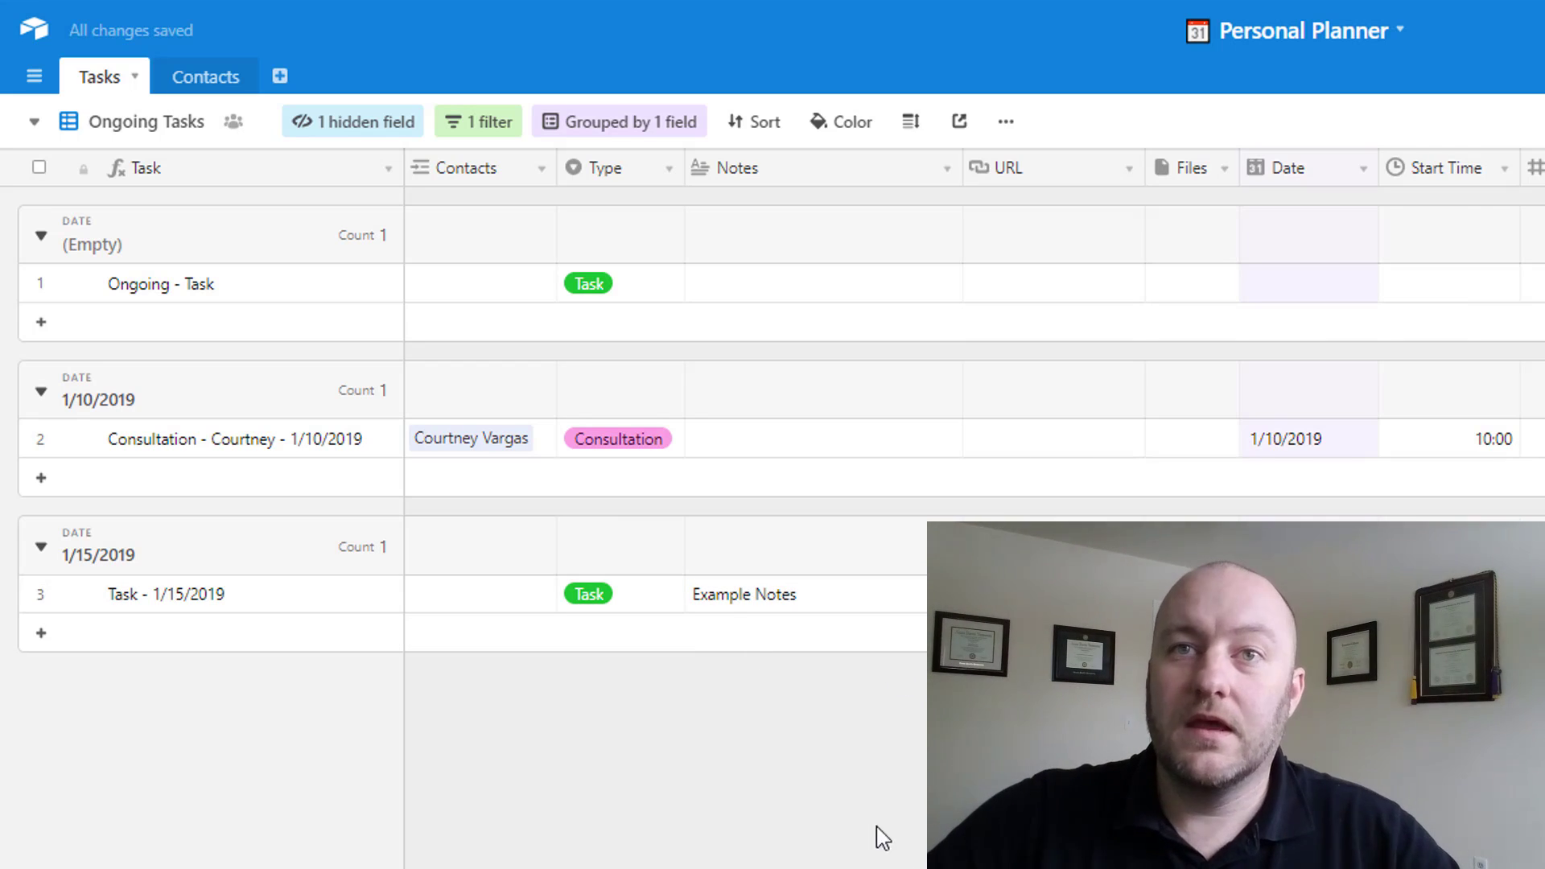
left_click(129, 605)
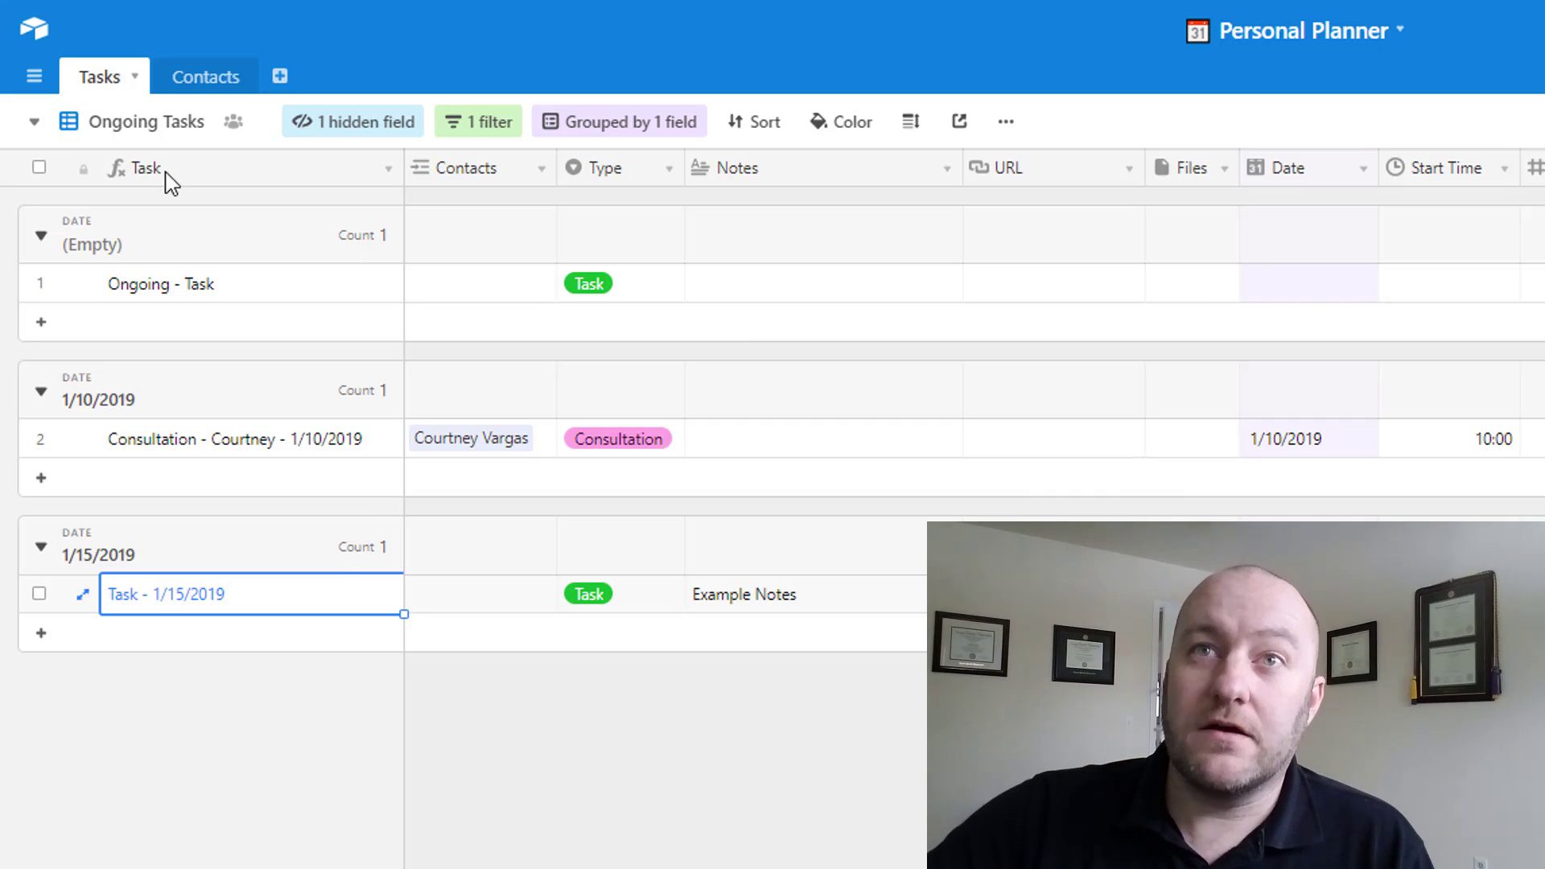
Step: Add a Calendar view of the tasks keyed on the Date field, then return to the Ongoing Tasks grid
left_click(1004, 124)
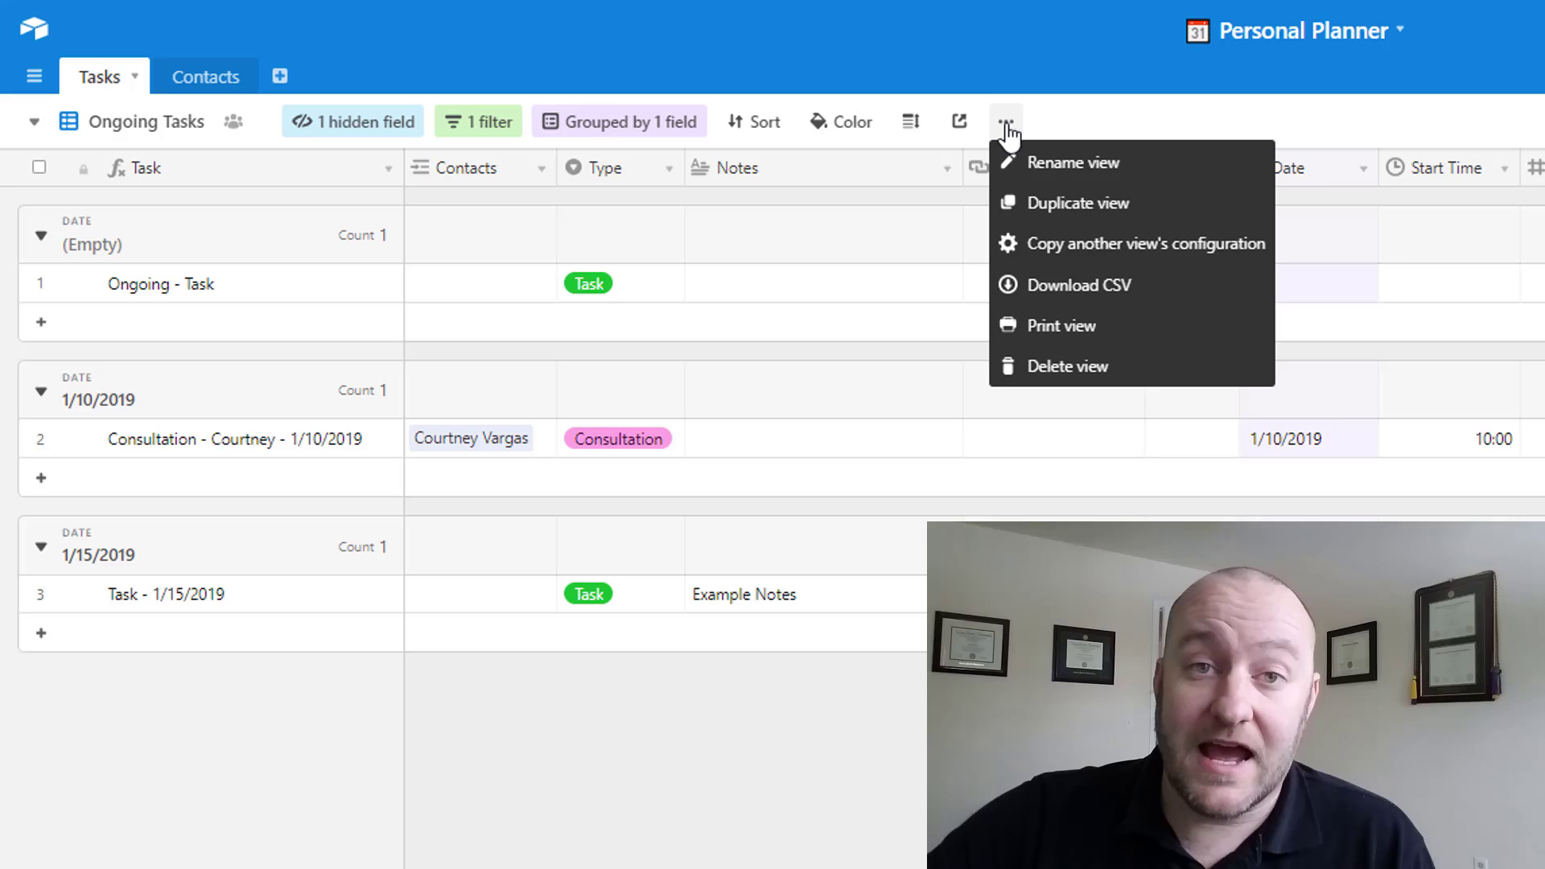
left_click(133, 127)
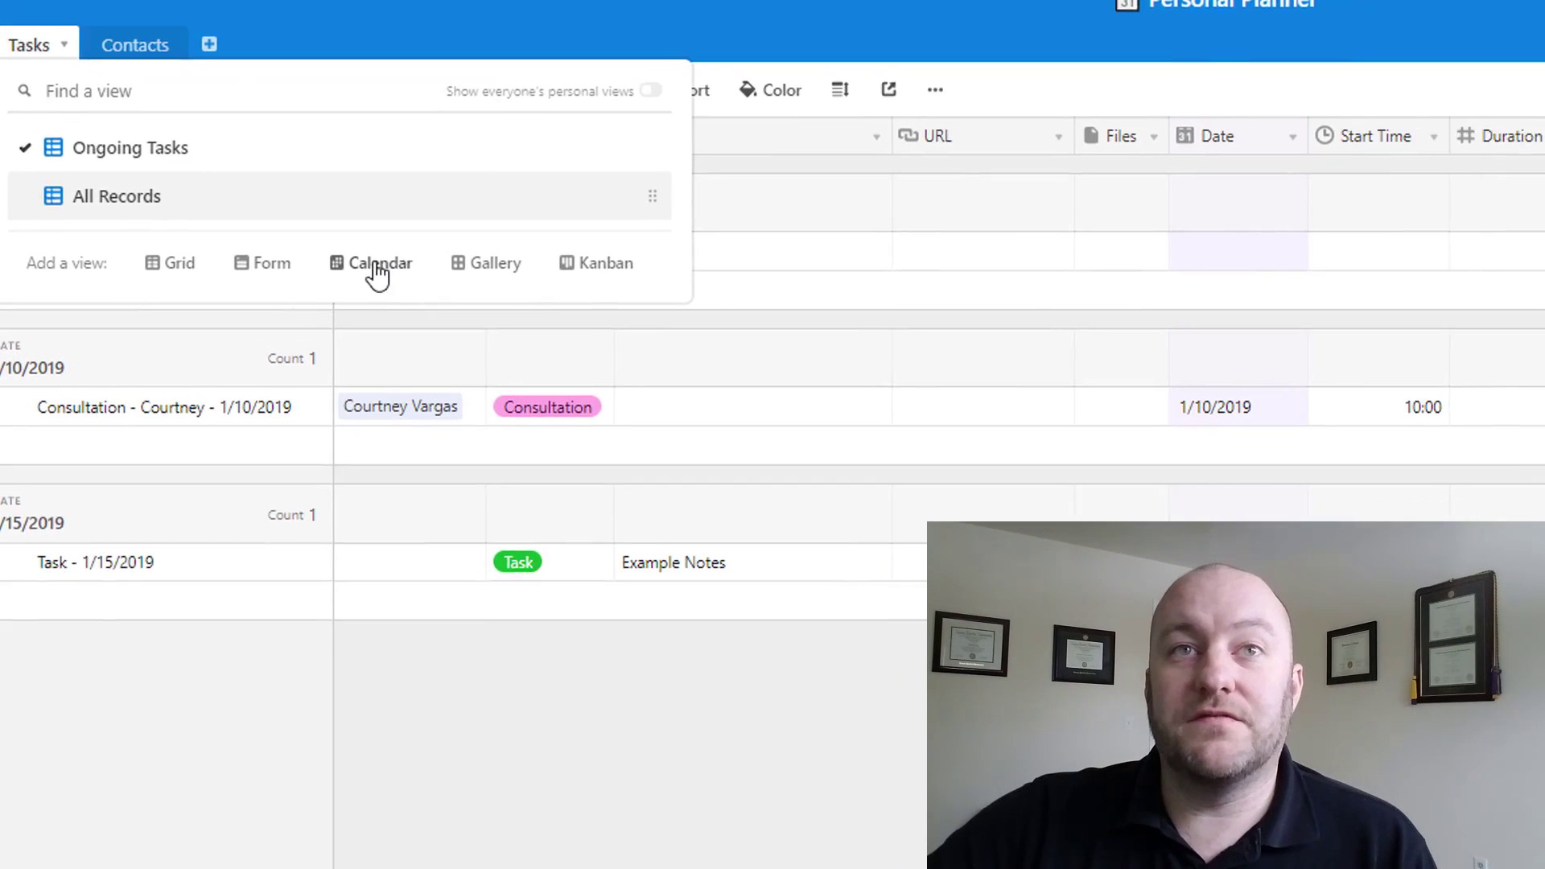
left_click(442, 296)
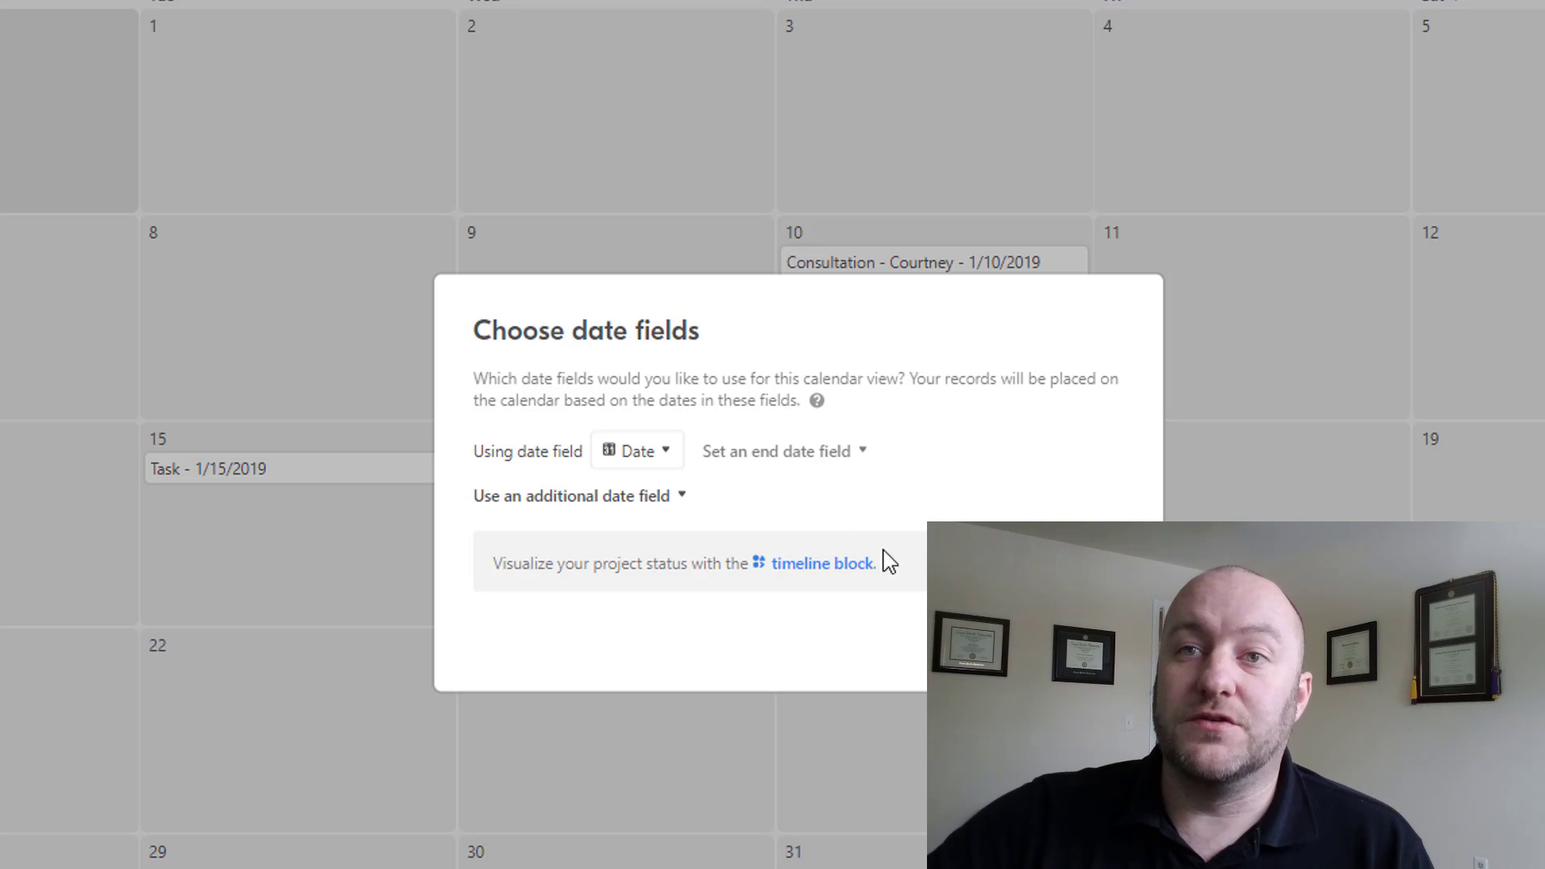
left_click(1118, 653)
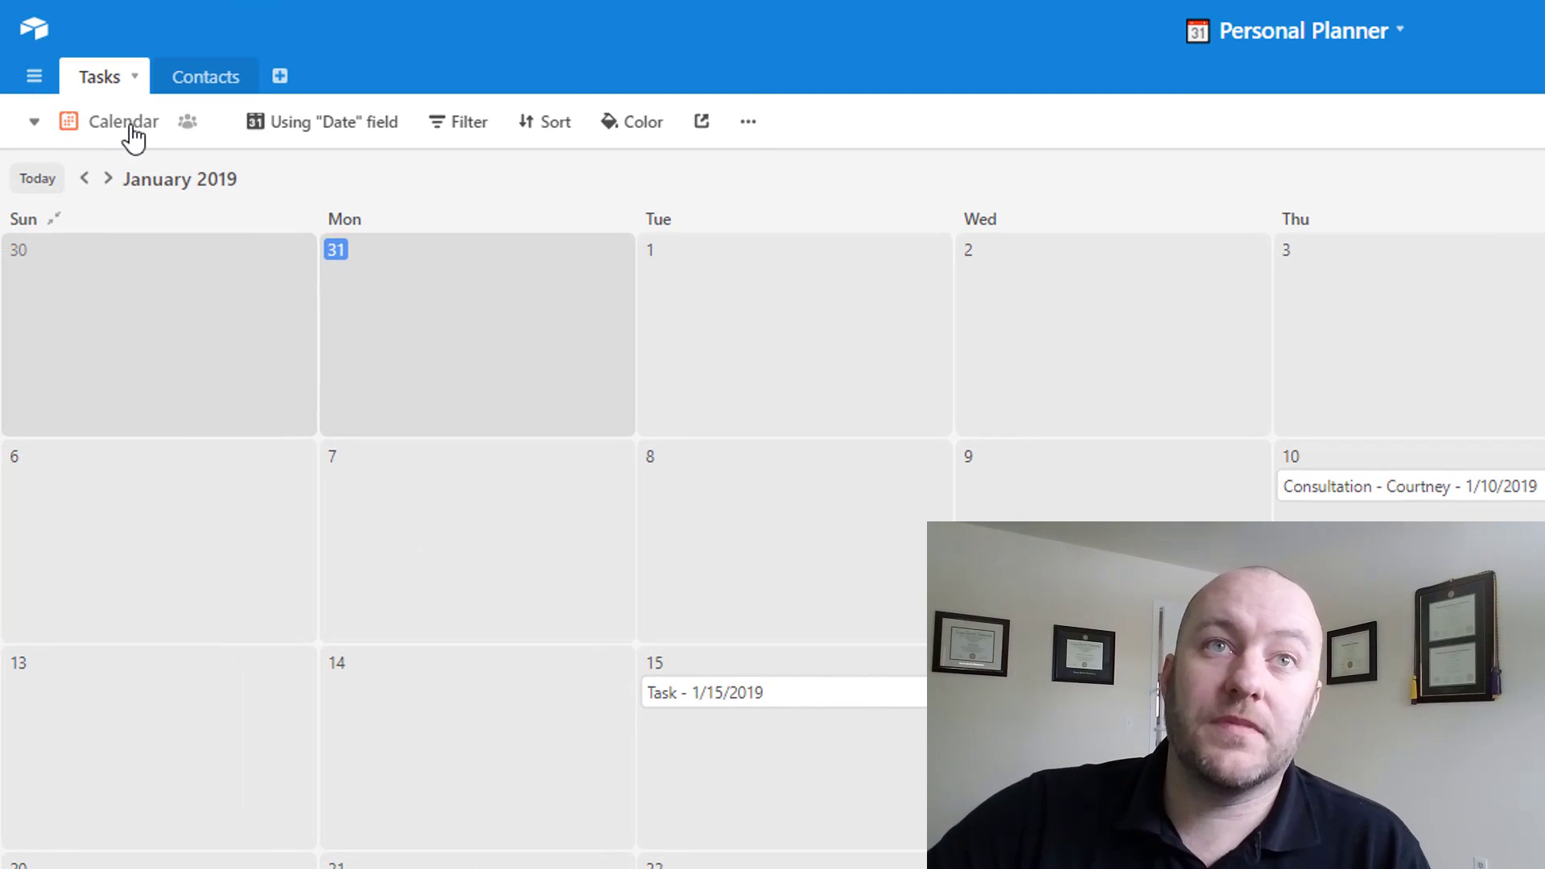
left_click(131, 133)
left_click(166, 197)
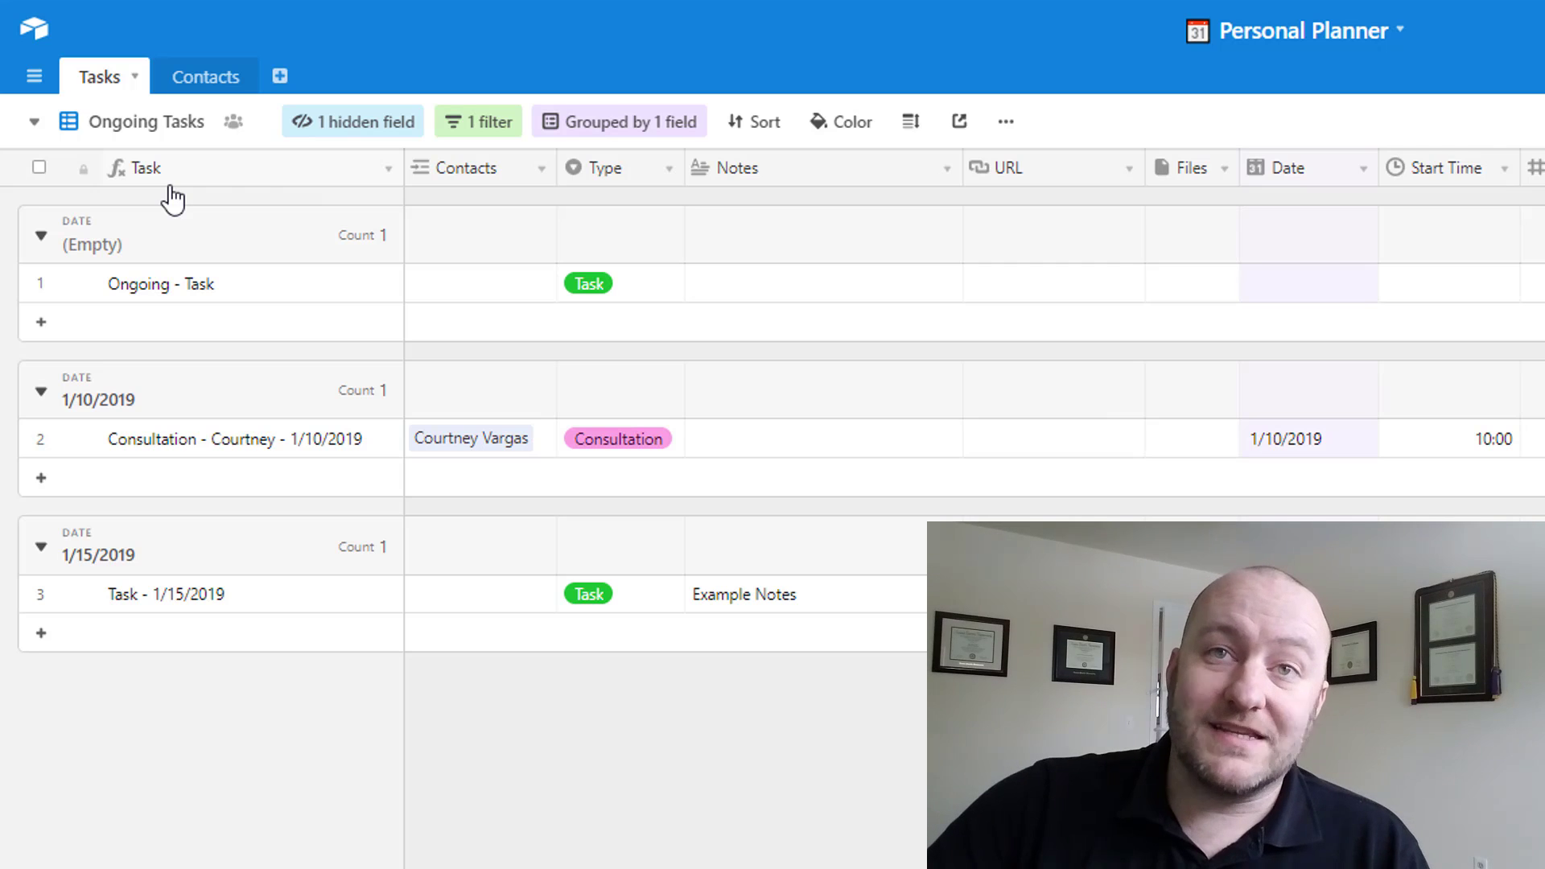
Step: Confirm the 'Complete is unchecked' filter, then tick Complete on the Consultation record
left_click(483, 129)
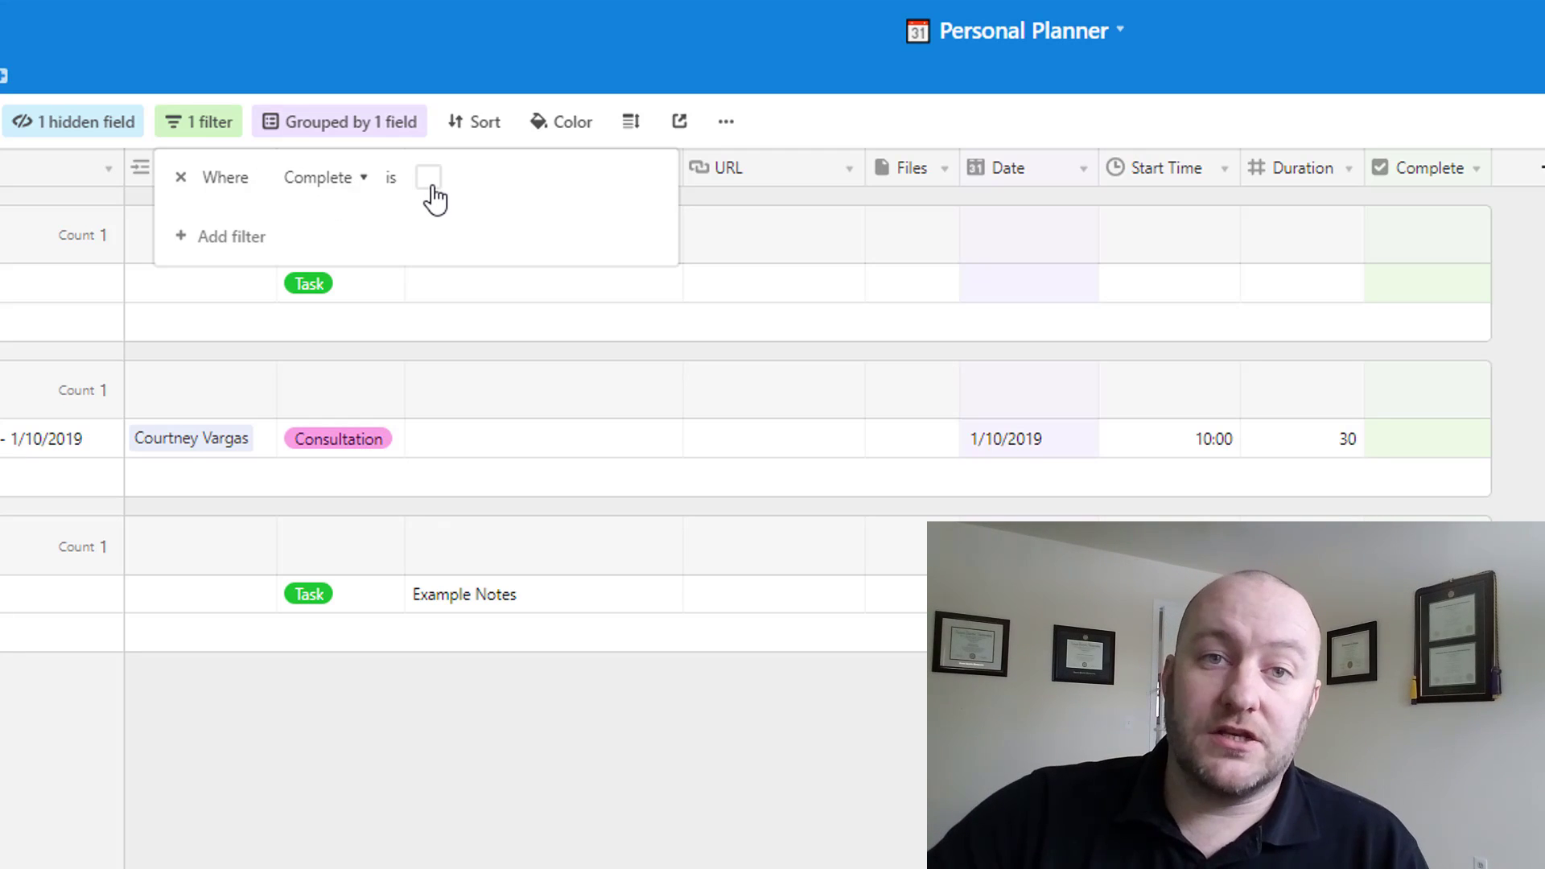
left_click(598, 765)
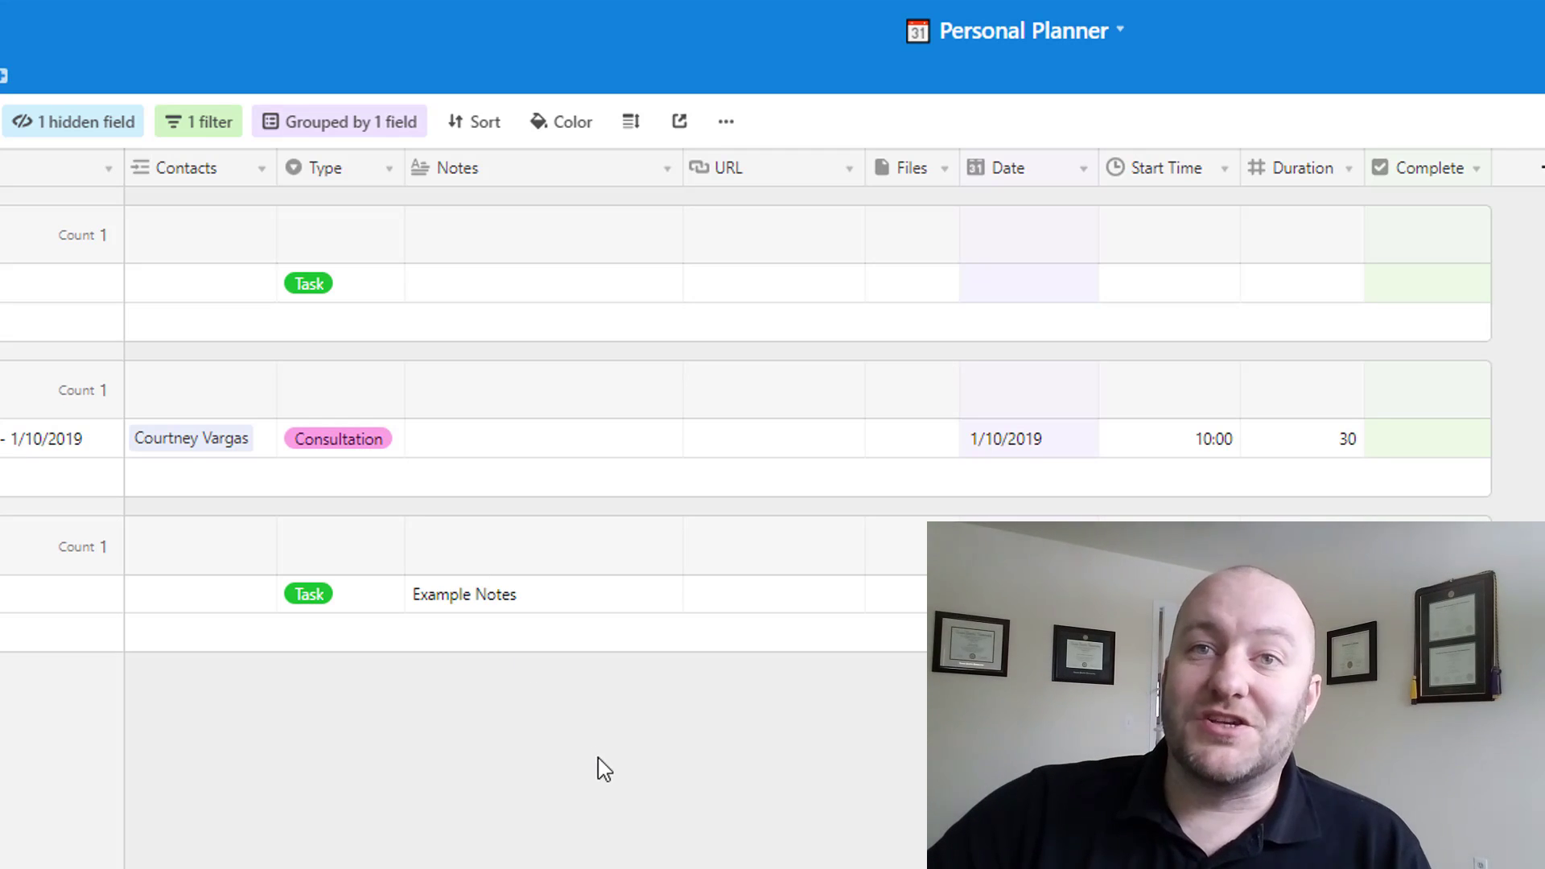
left_click(1422, 443)
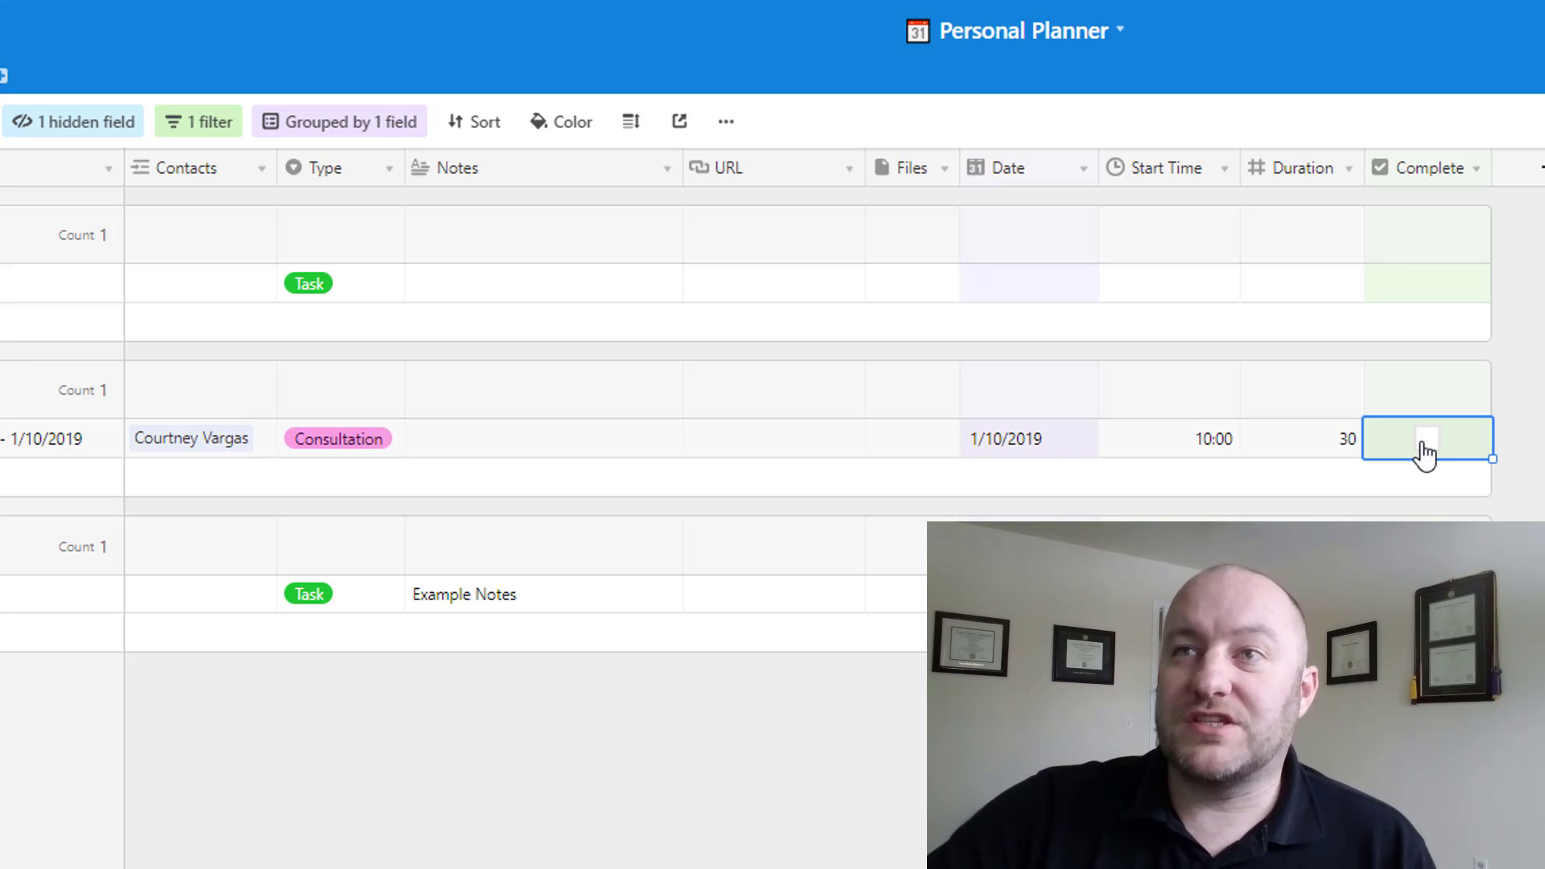
left_click(1422, 445)
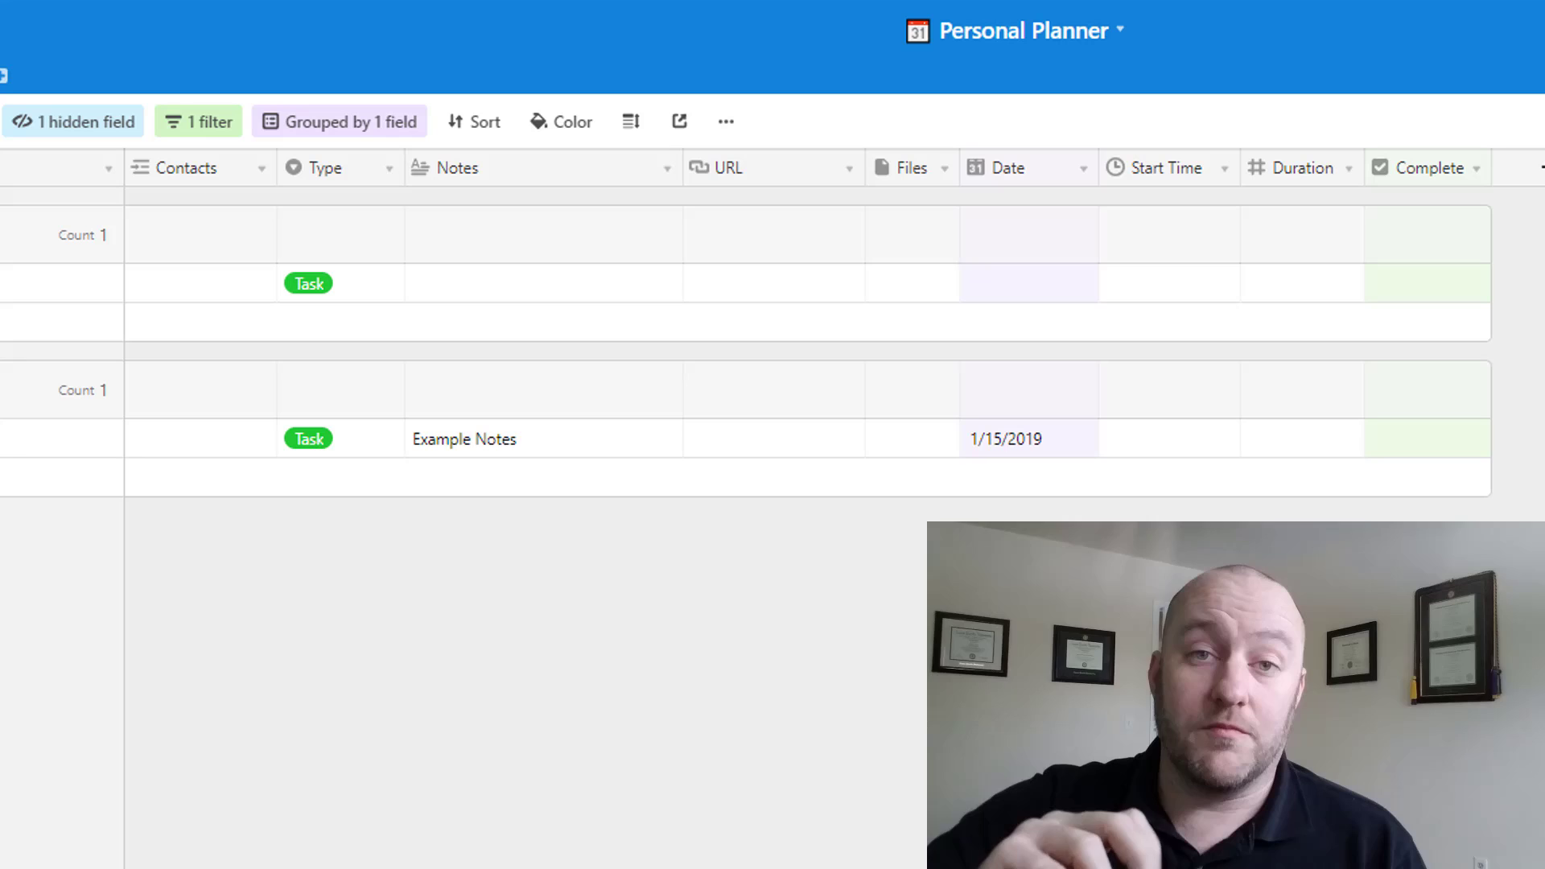